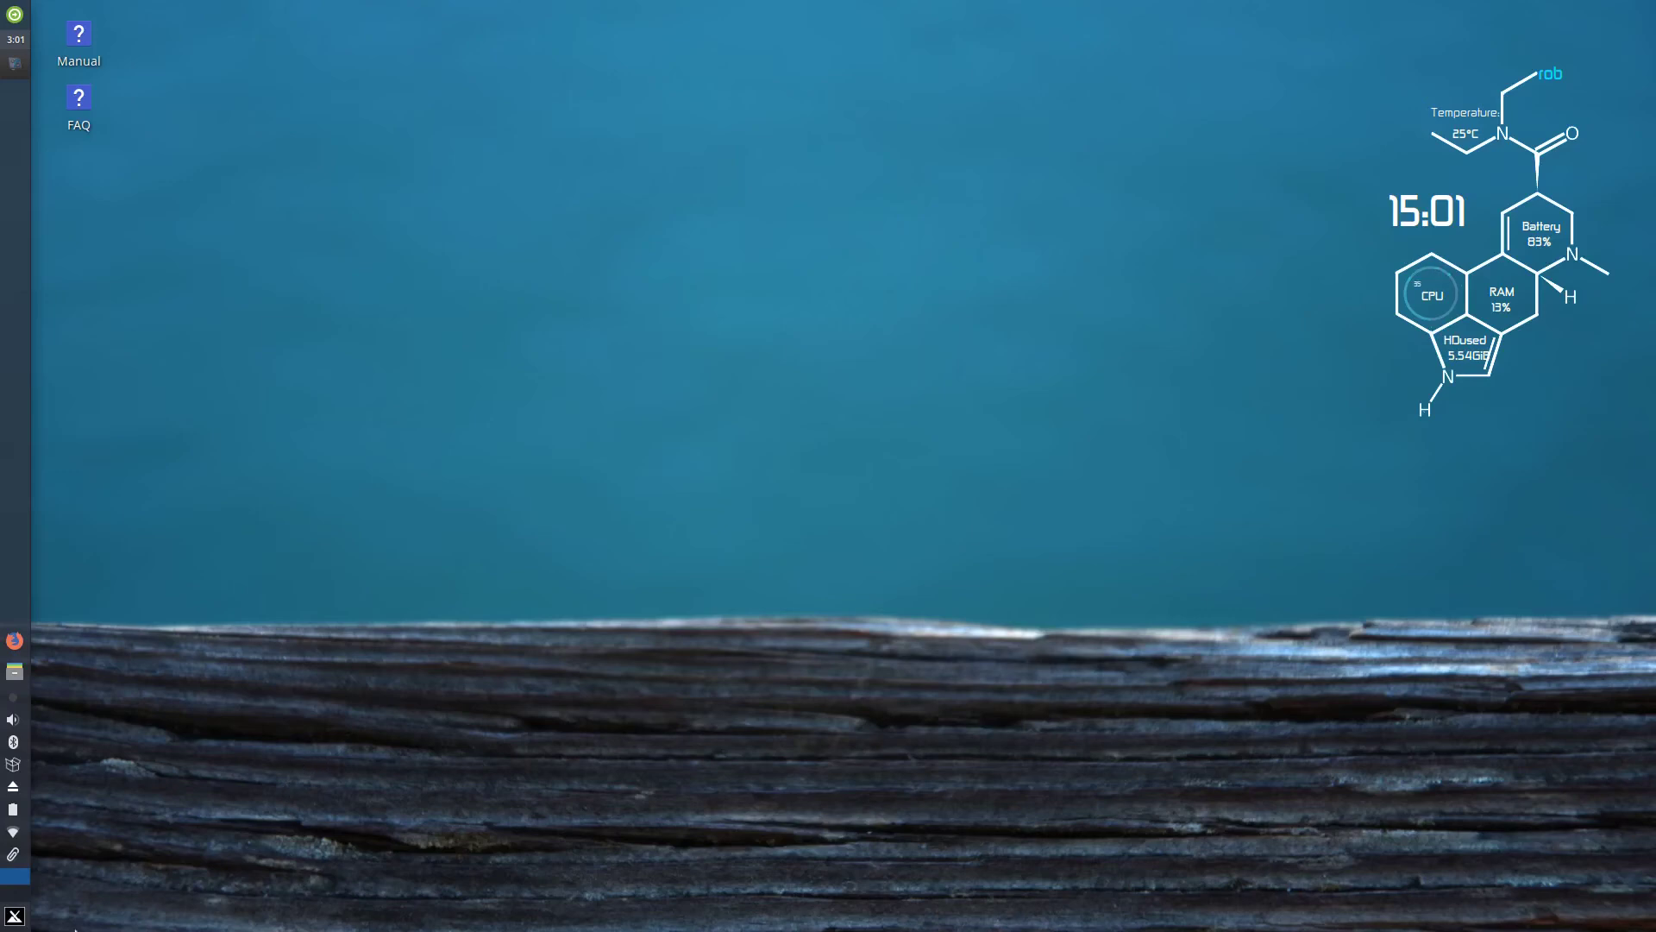
- Open the Whisker menu on MX Tools, shrink it from its top-right corner, and close it
{"action": "left_click", "coordinate": [15, 916]}
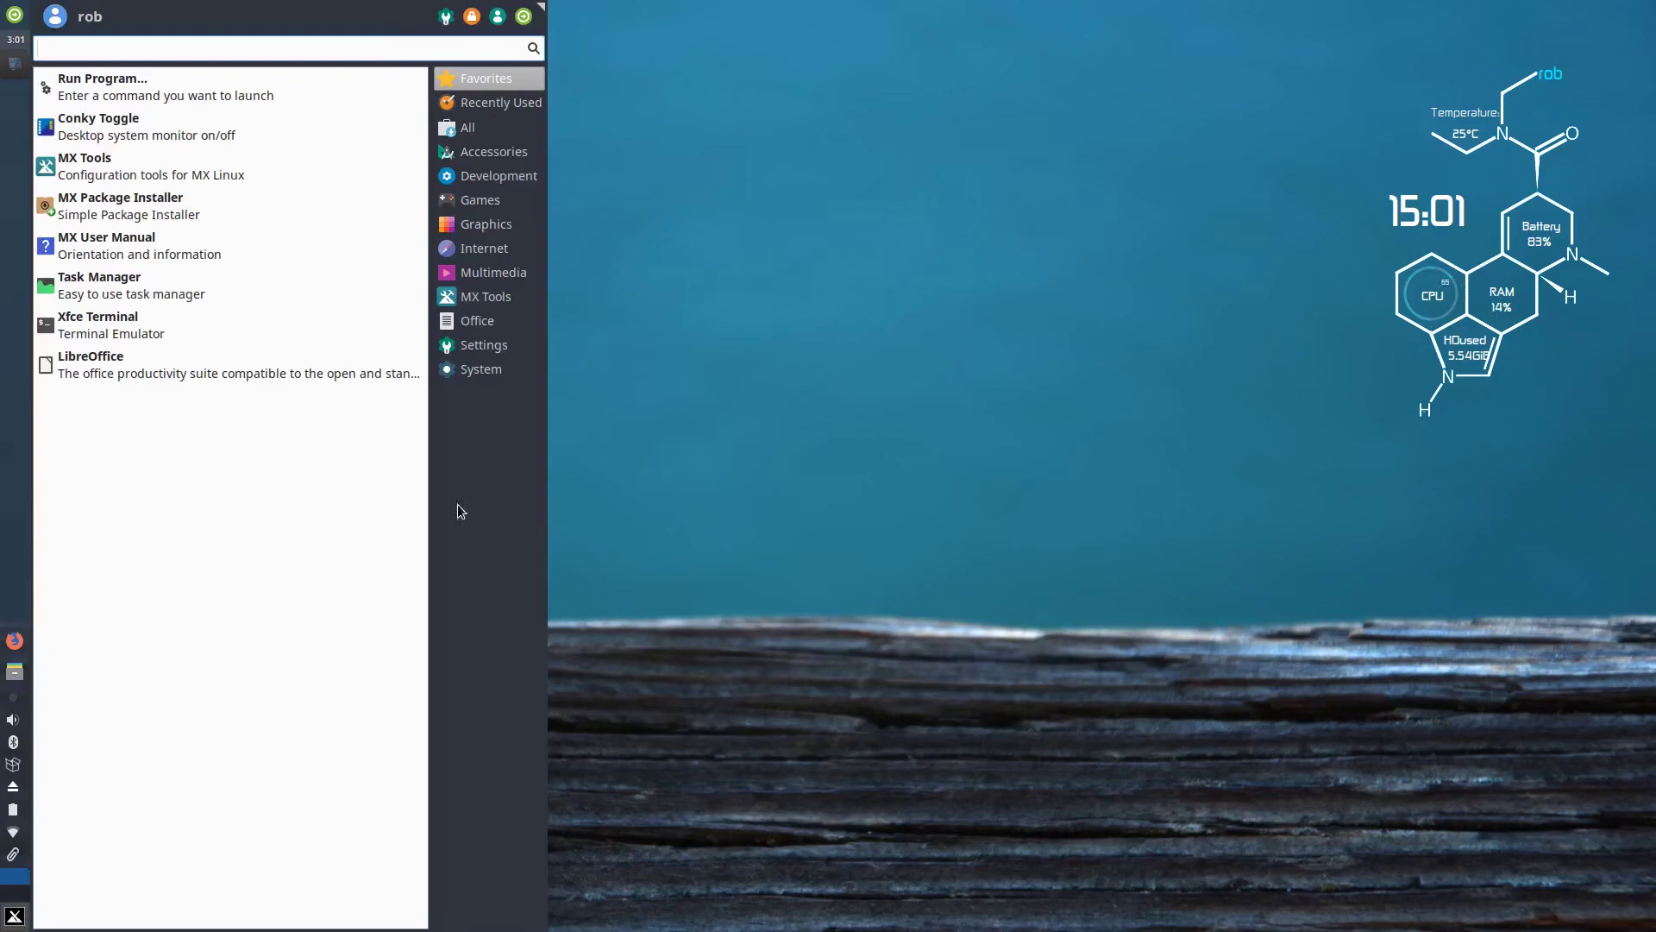
{"action": "left_click", "coordinate": [496, 291]}
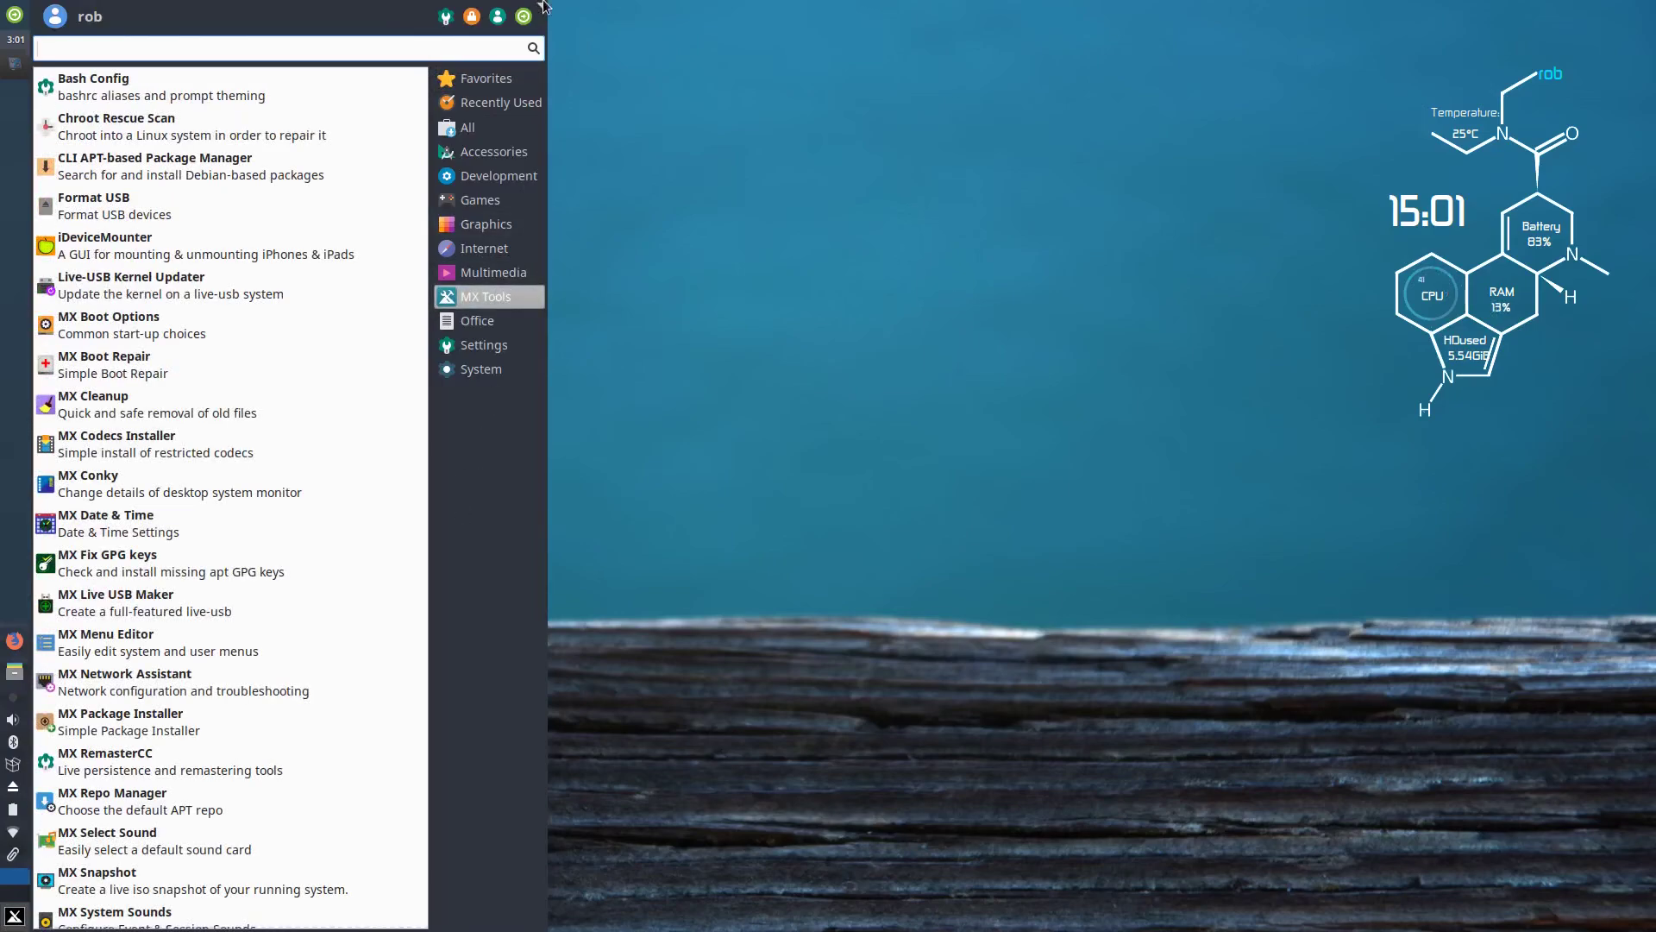
{"action": "left_click_drag", "start_coordinate": [543, 7], "coordinate": [402, 524]}
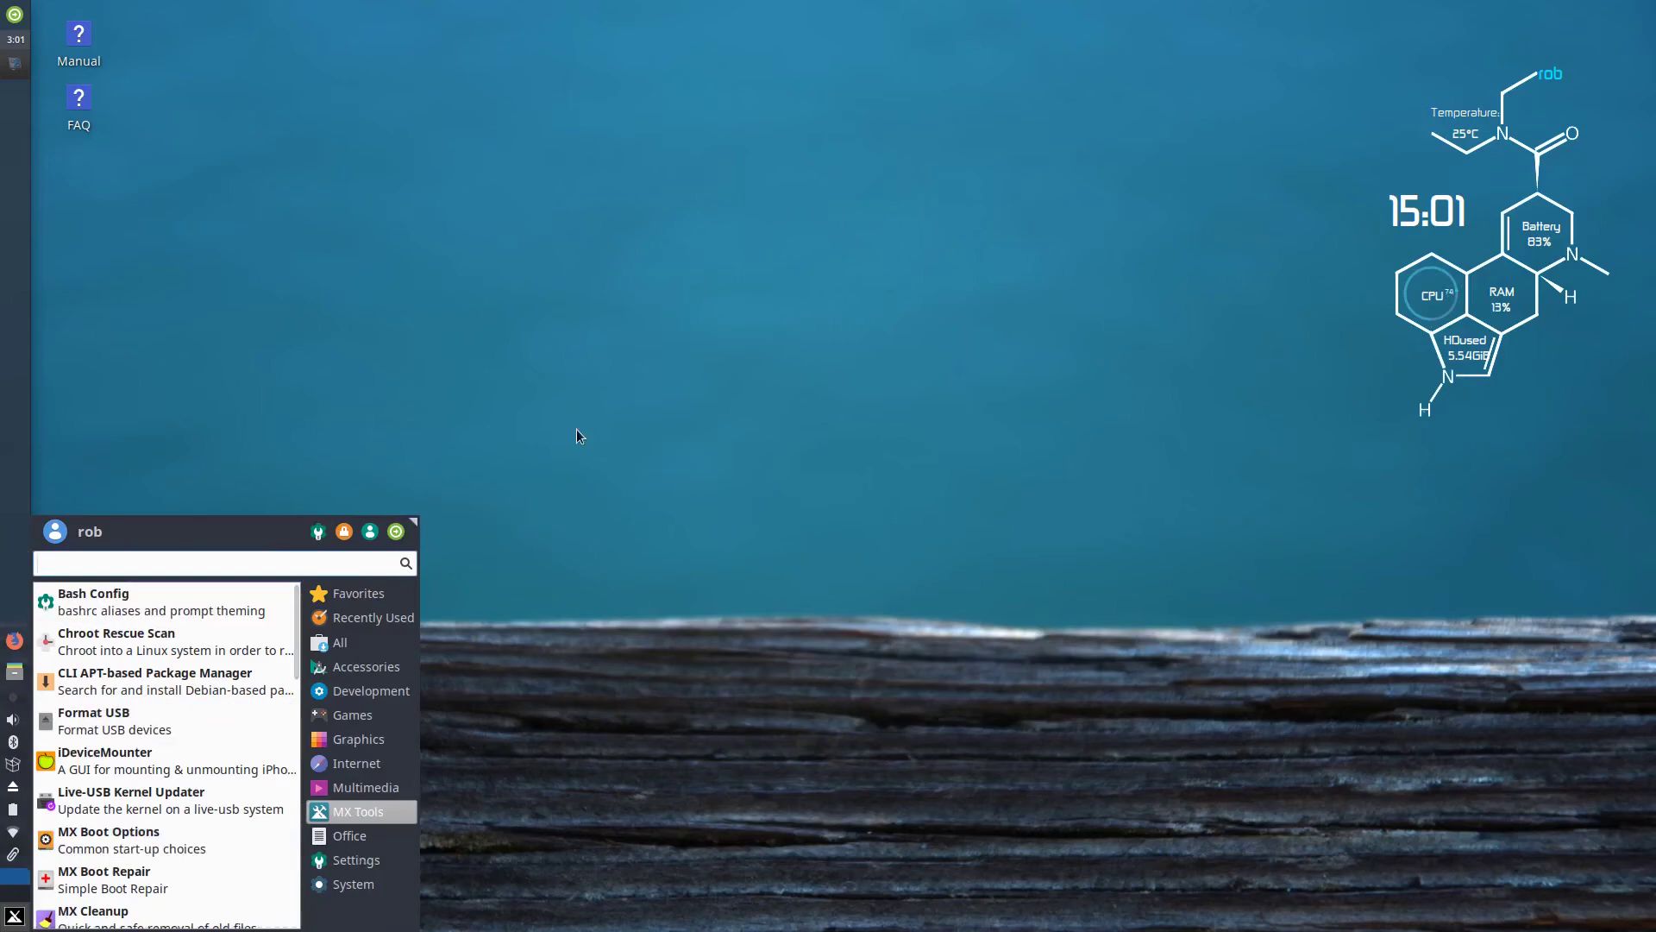
{"action": "left_click", "coordinate": [606, 431]}
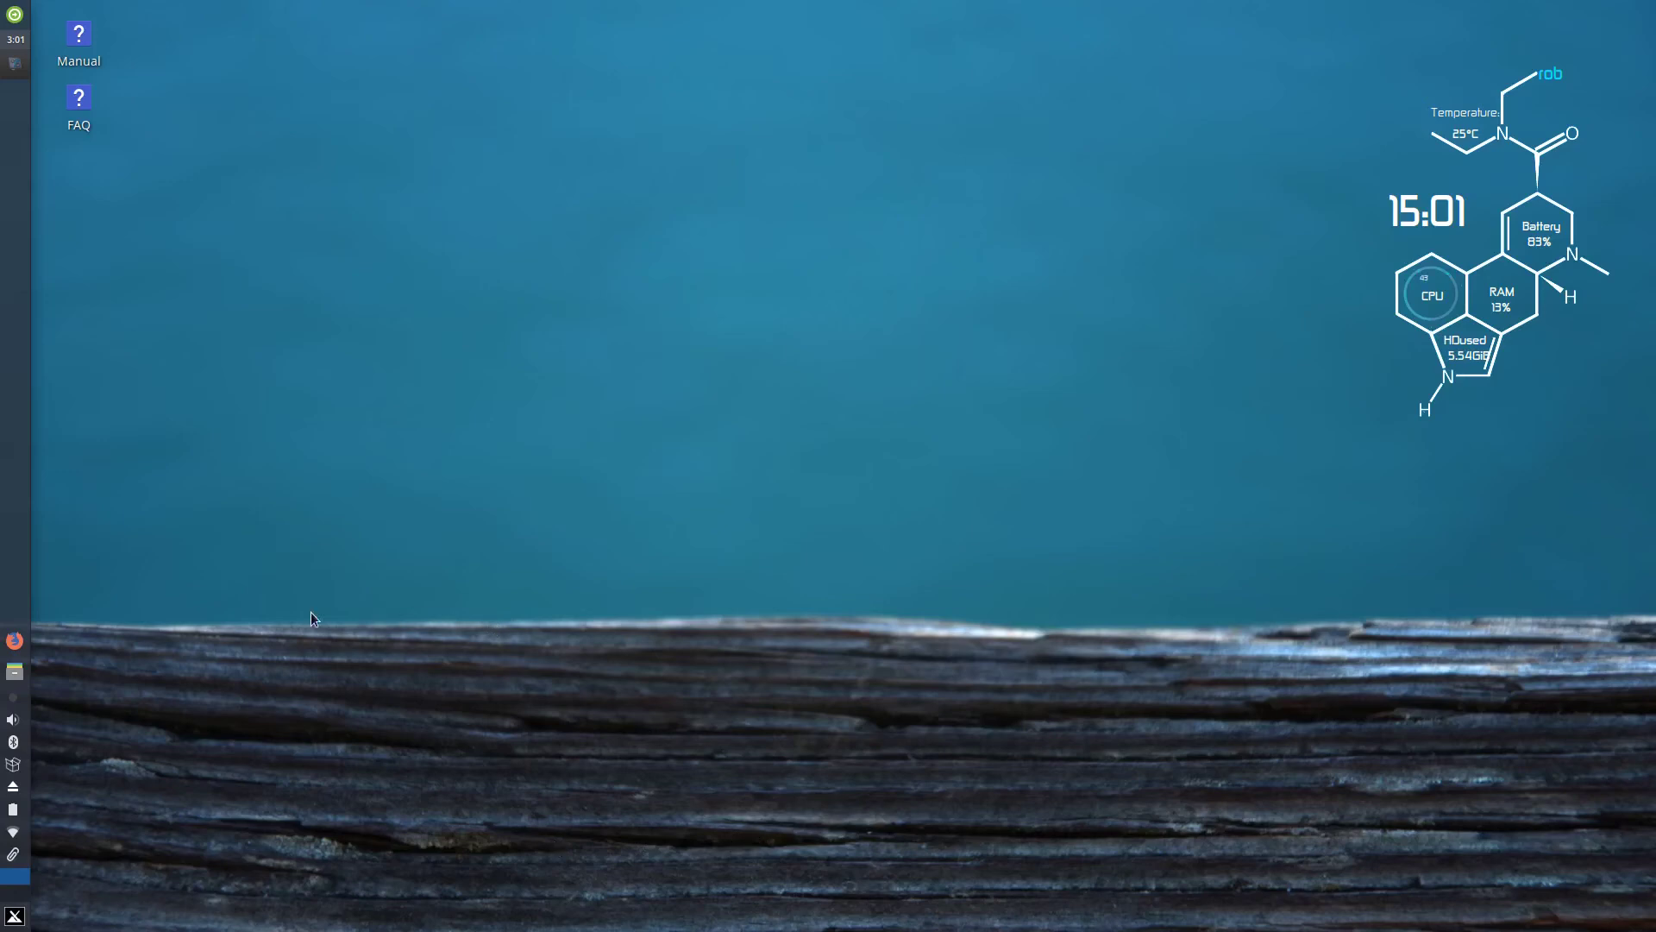
{"action": "left_click", "coordinate": [15, 918]}
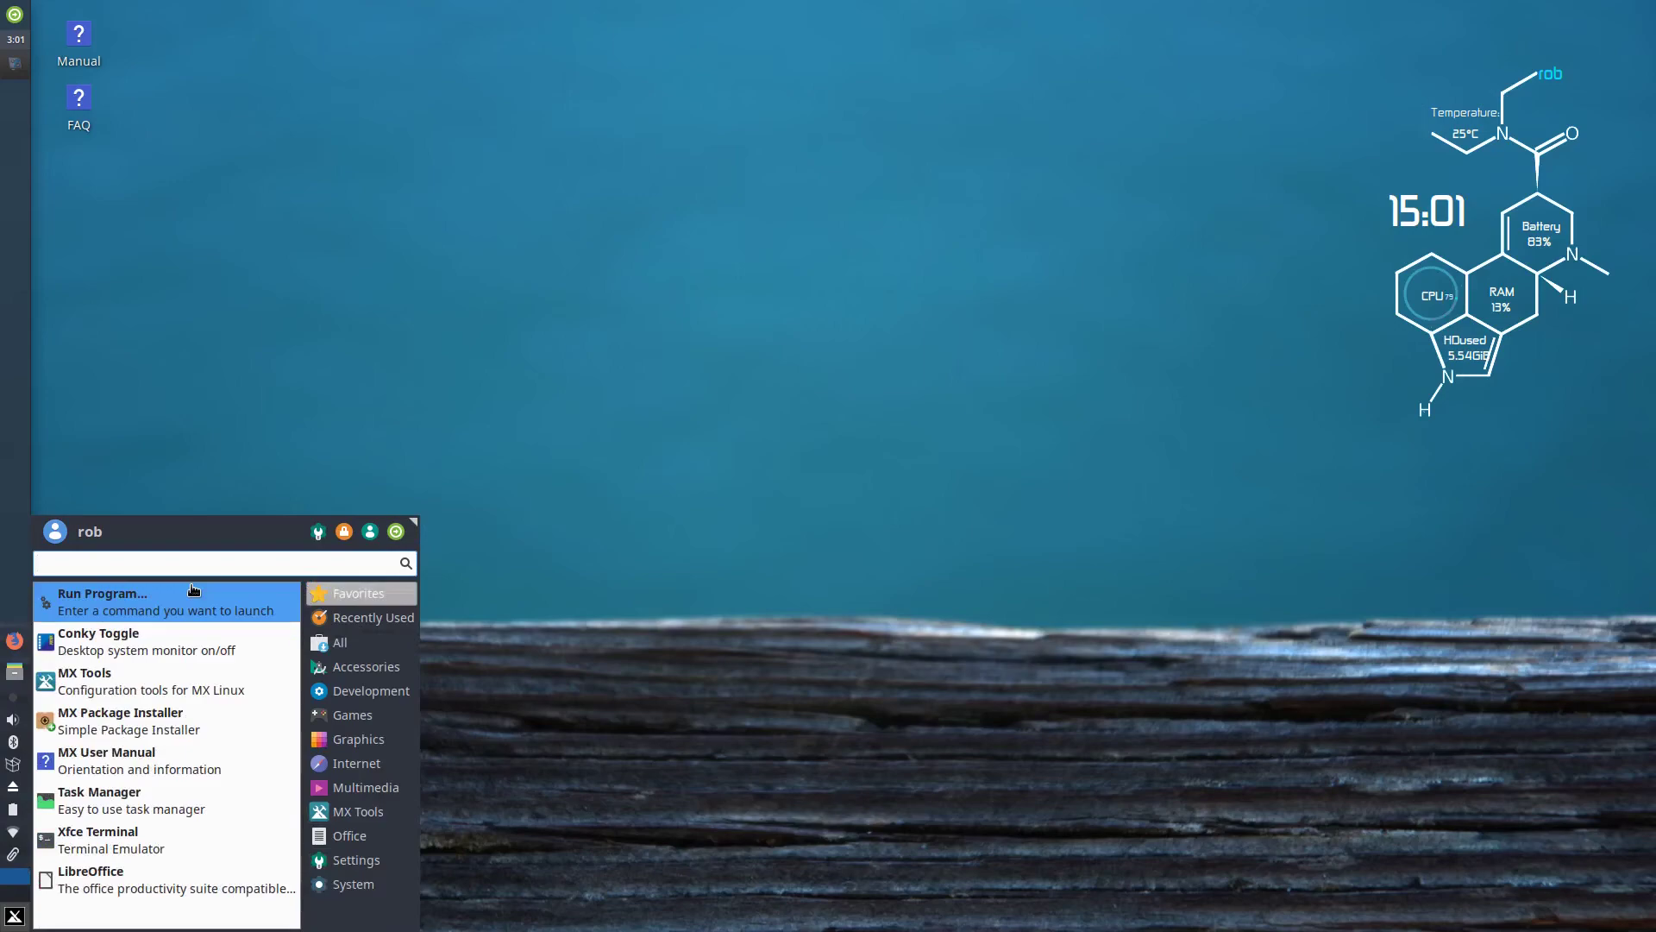
{"action": "mouse_move", "coordinate": [371, 642]}
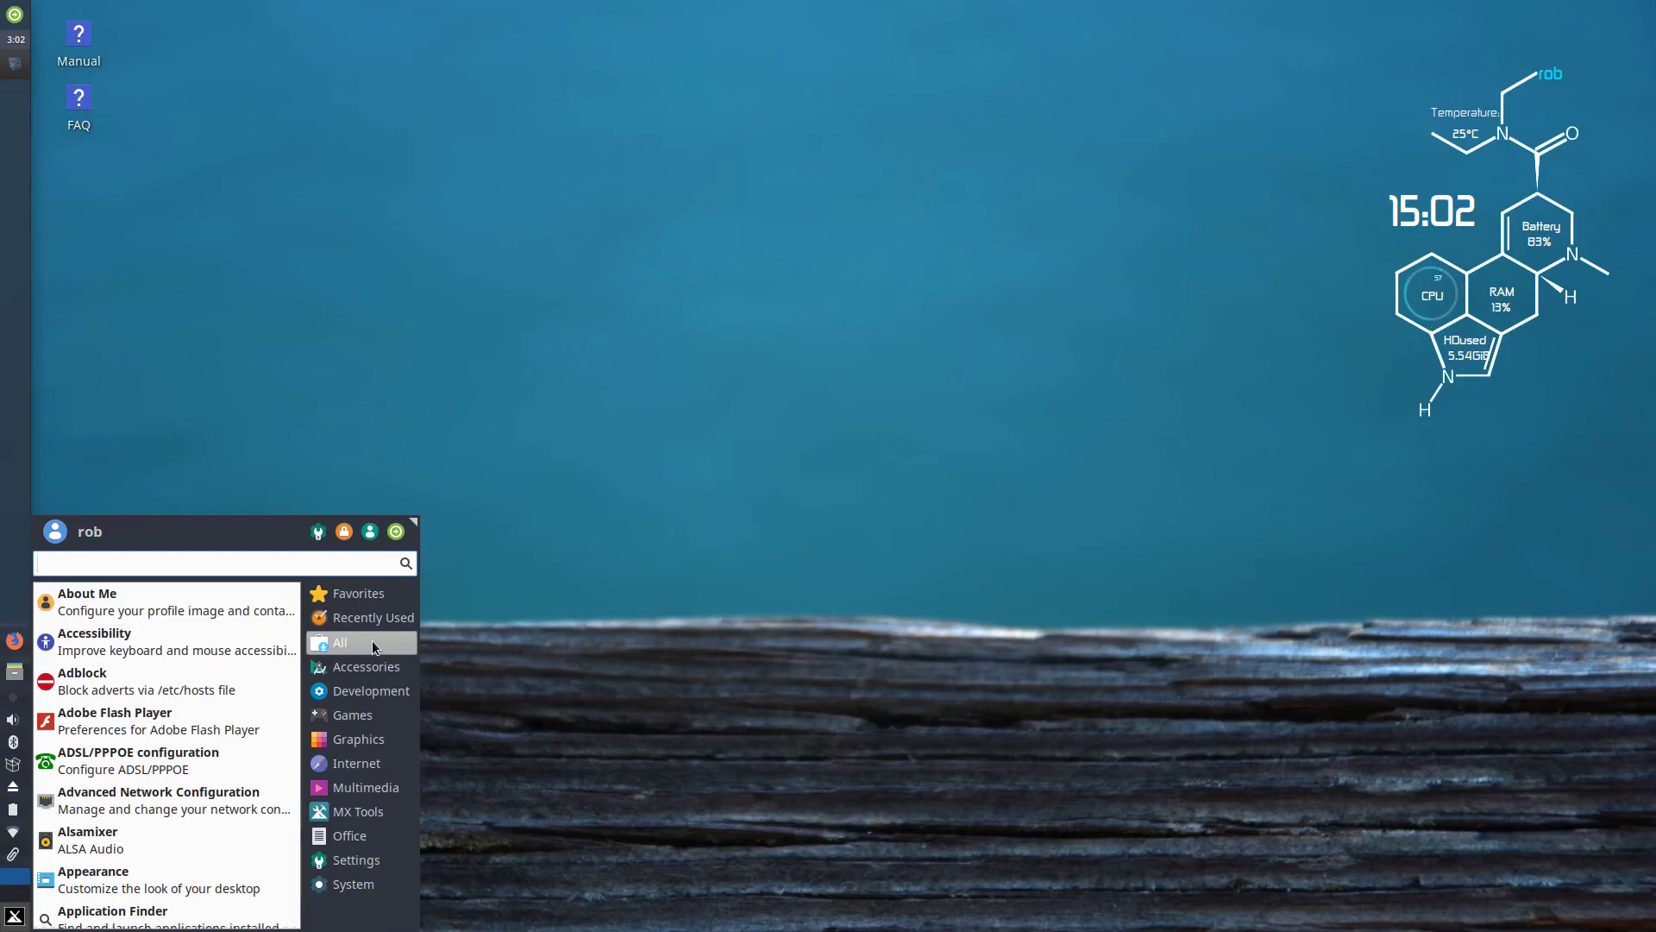
{"action": "left_click", "coordinate": [367, 694]}
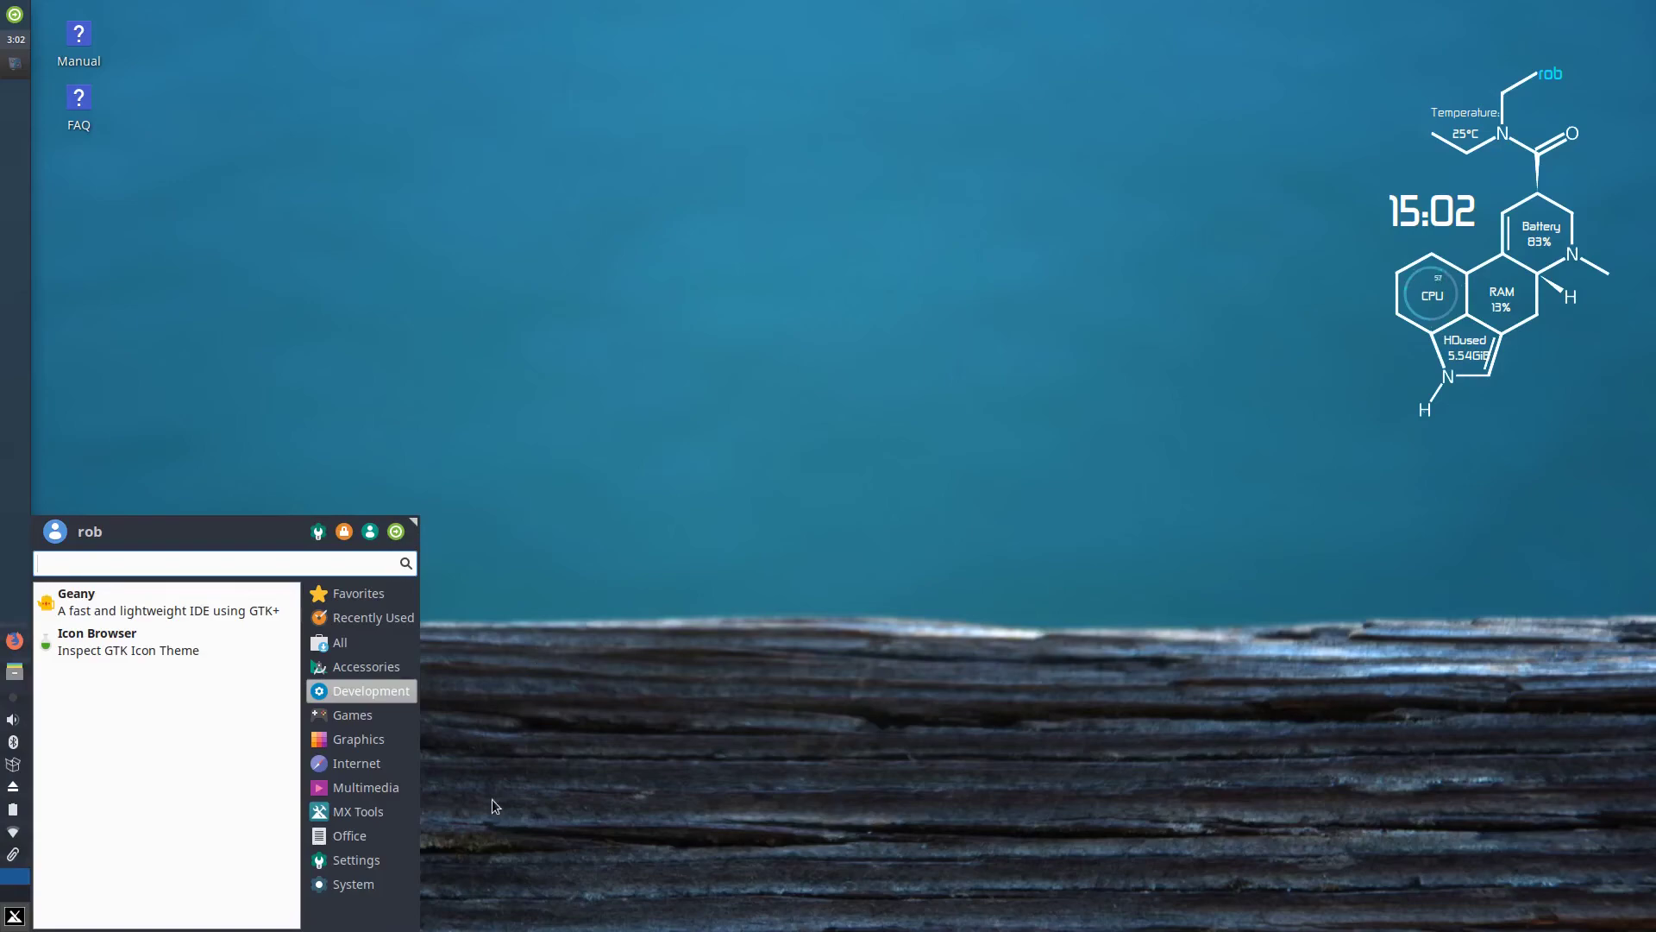
{"action": "left_click", "coordinate": [386, 814]}
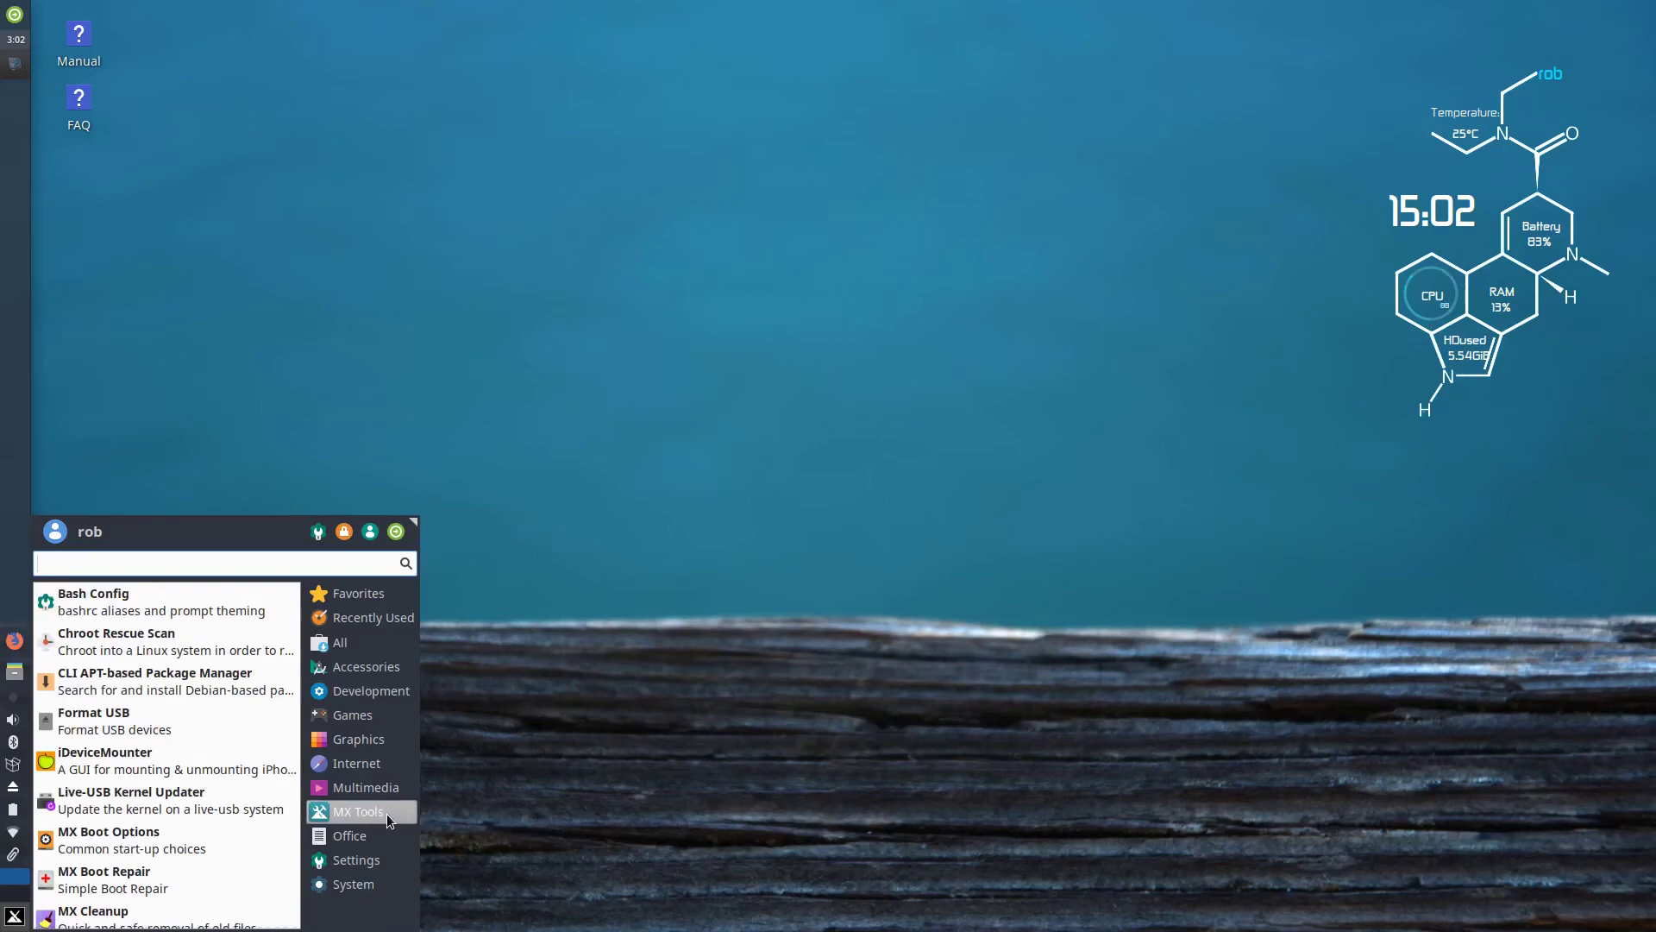
{"action": "left_click", "coordinate": [648, 569]}
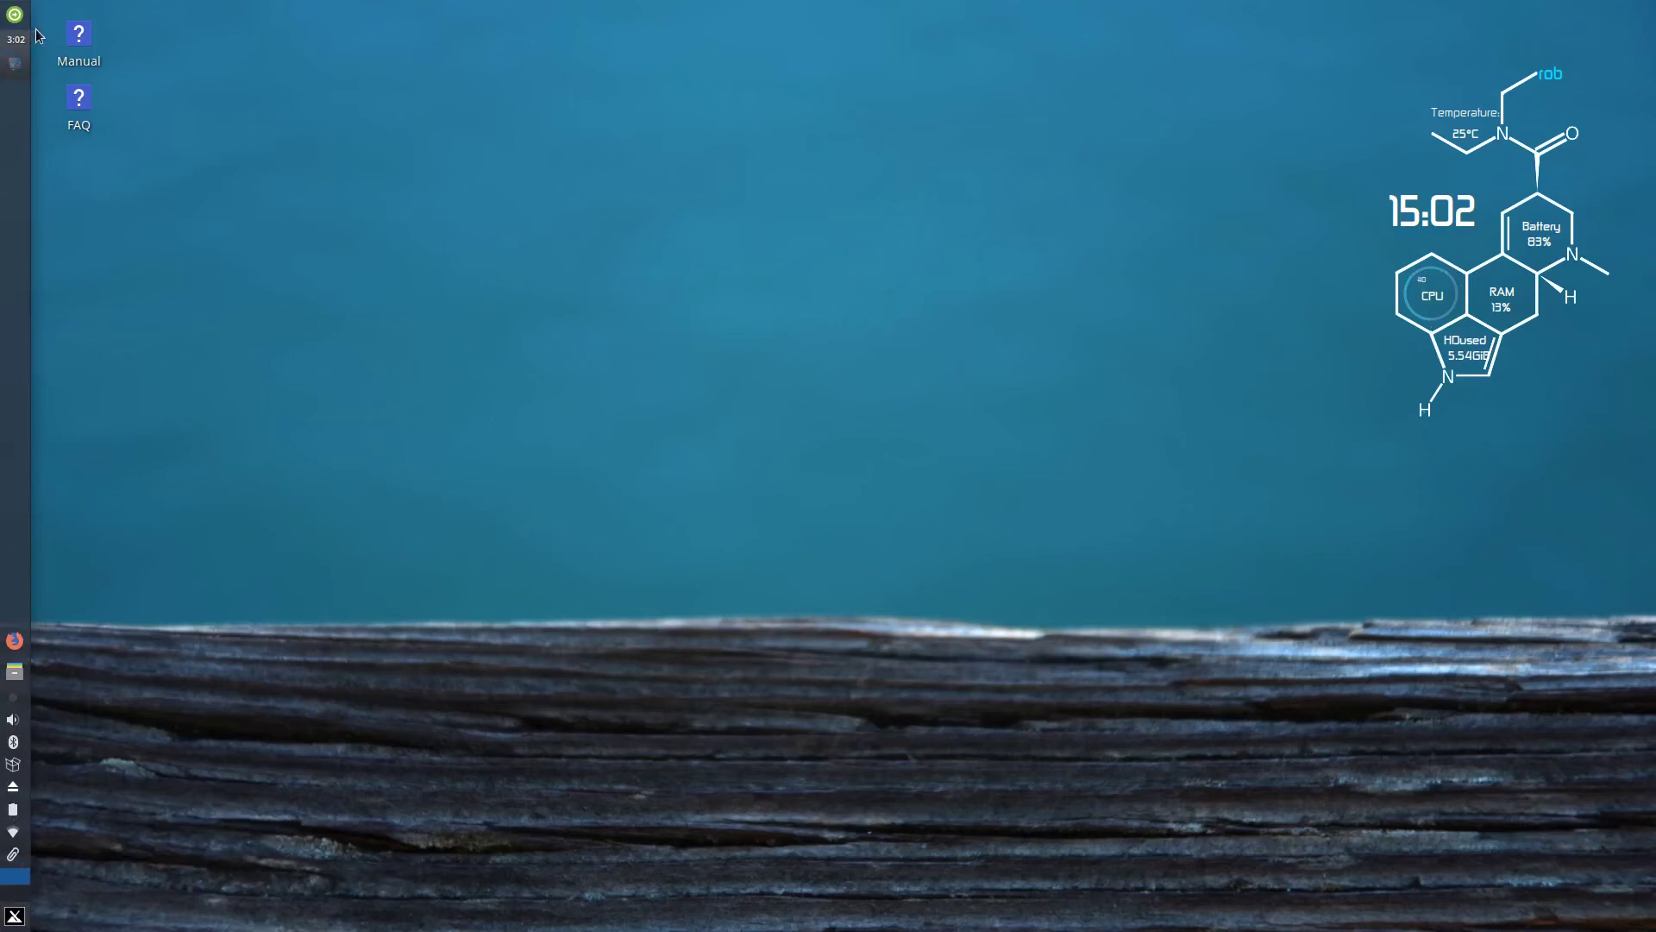
- Stretch the Whisker menu to nearly full screen height and scroll the MX Tools list down to System Locales
{"action": "mouse_move", "coordinate": [14, 48]}
{"action": "left_click", "coordinate": [15, 917]}
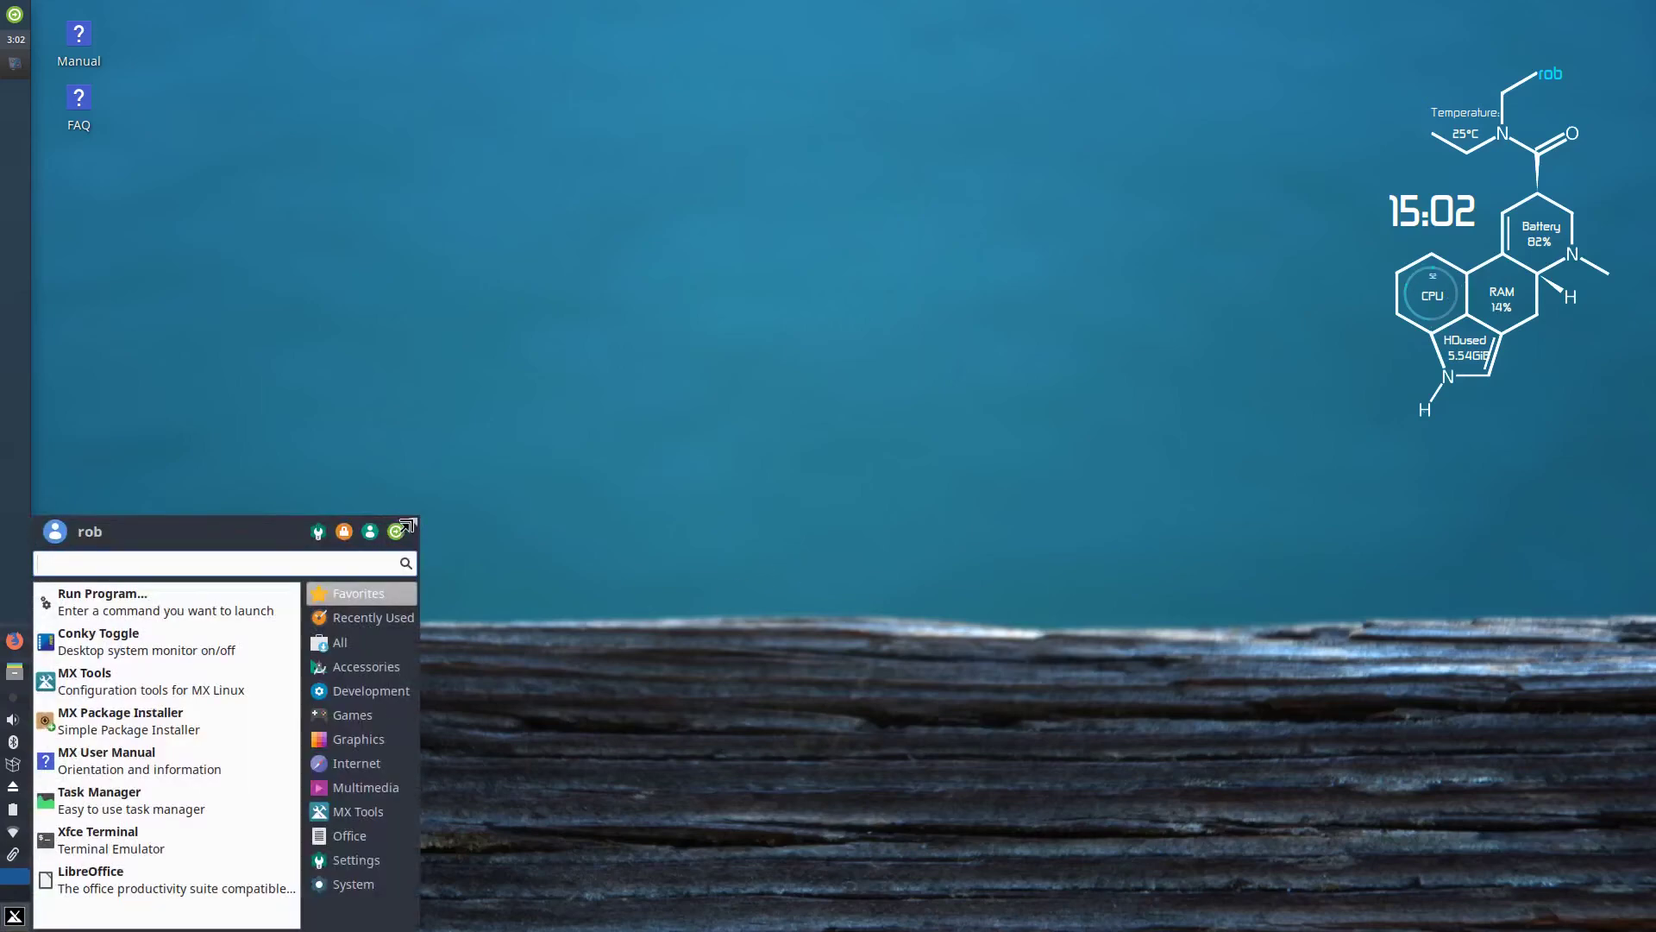
{"action": "left_click_drag", "start_coordinate": [413, 521], "coordinate": [424, 263]}
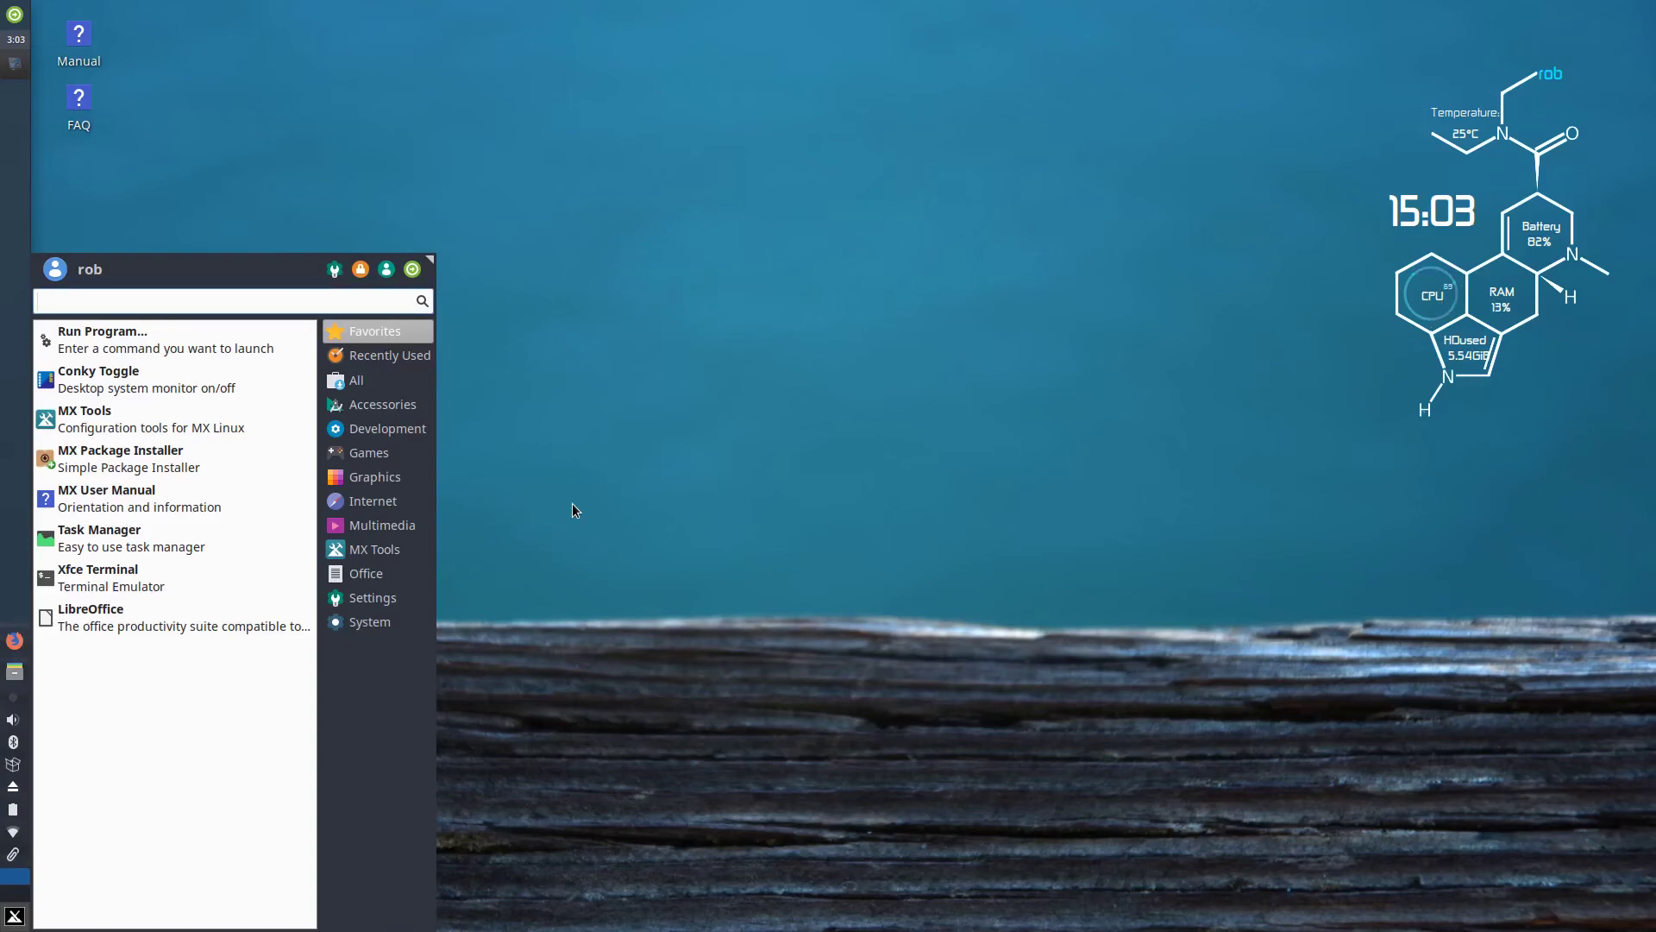
{"action": "left_click", "coordinate": [369, 541]}
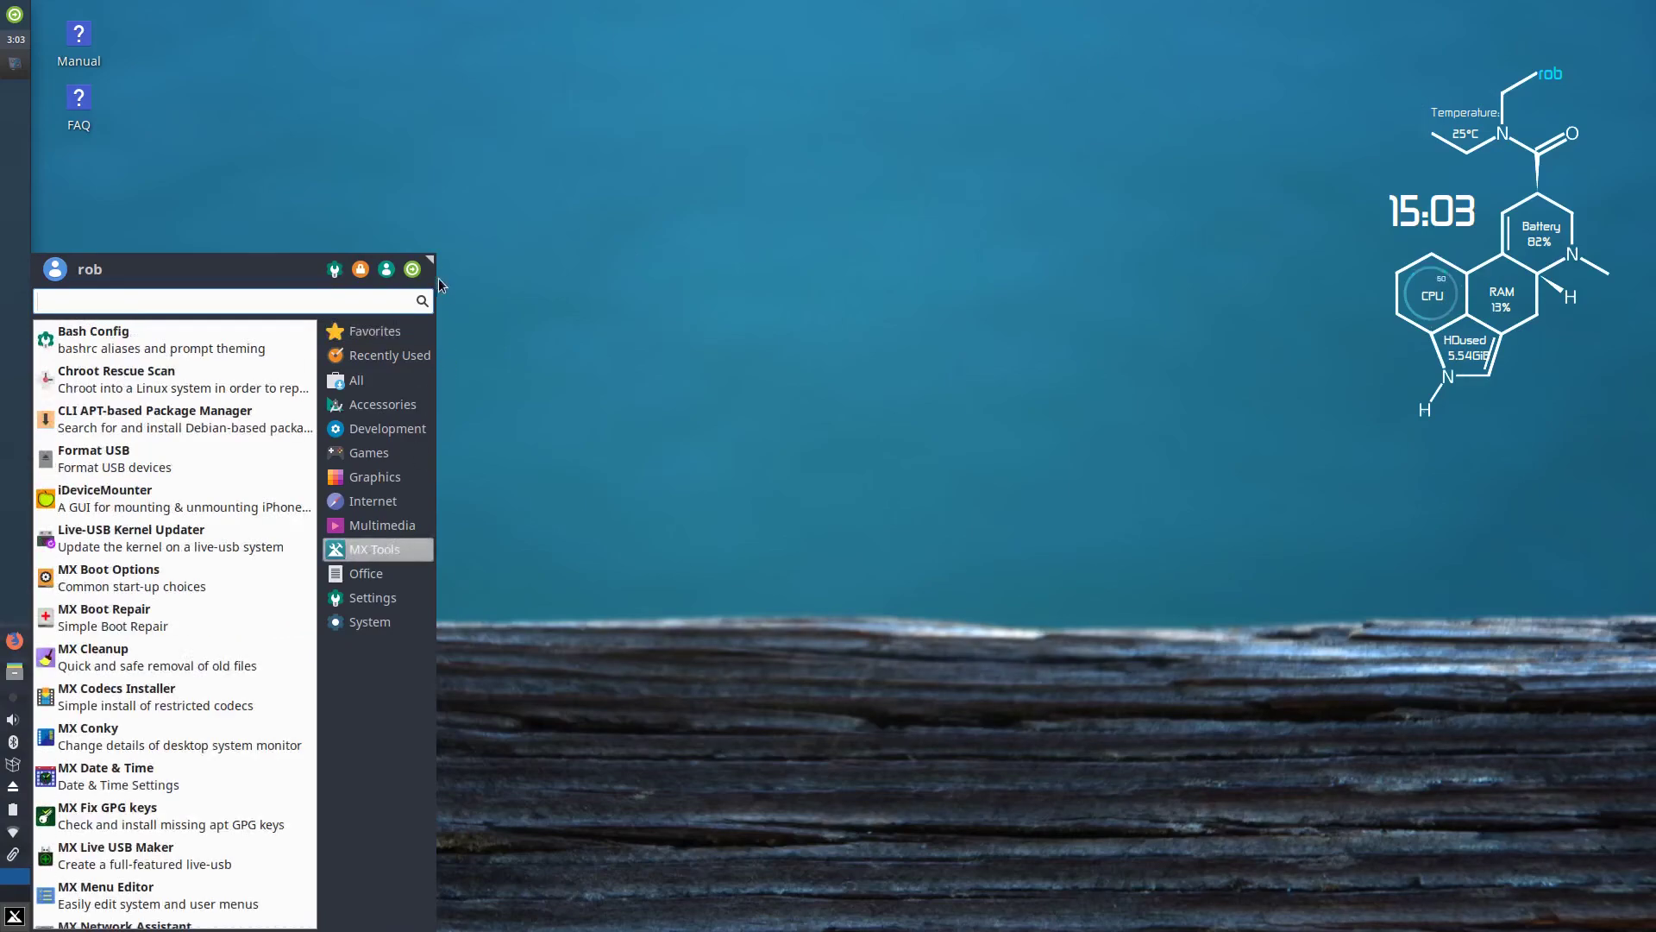
{"action": "left_click_drag", "start_coordinate": [435, 259], "coordinate": [525, 10]}
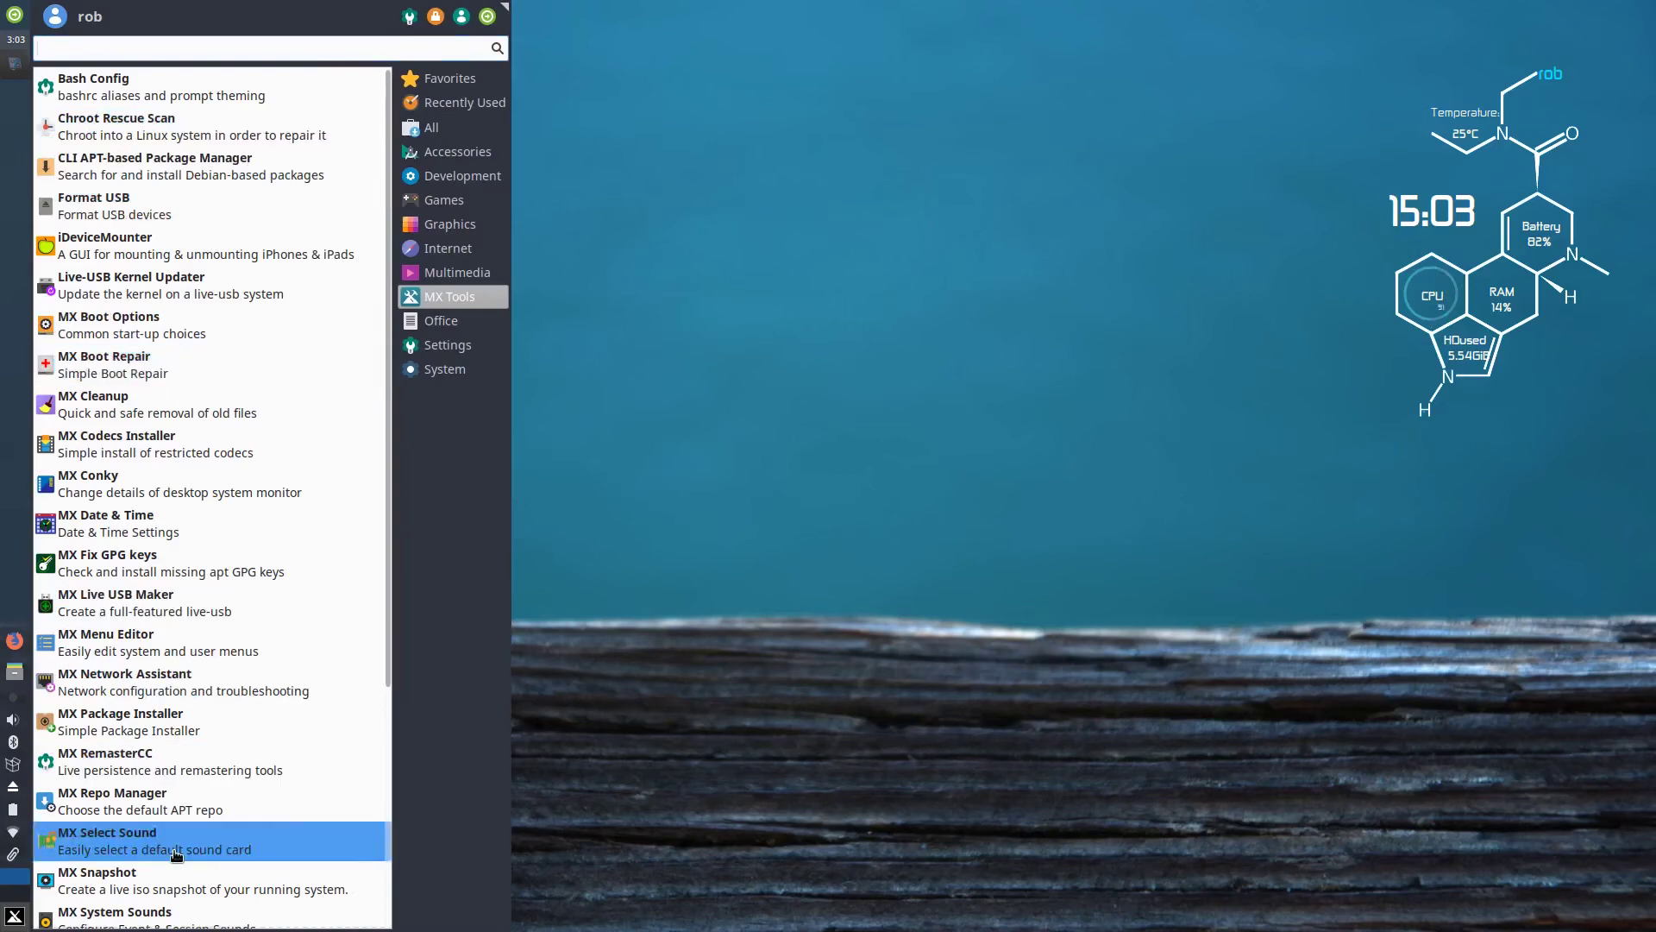
{"action": "scroll", "coordinate": [194, 369], "scroll_direction": "down", "scroll_amount": 3}
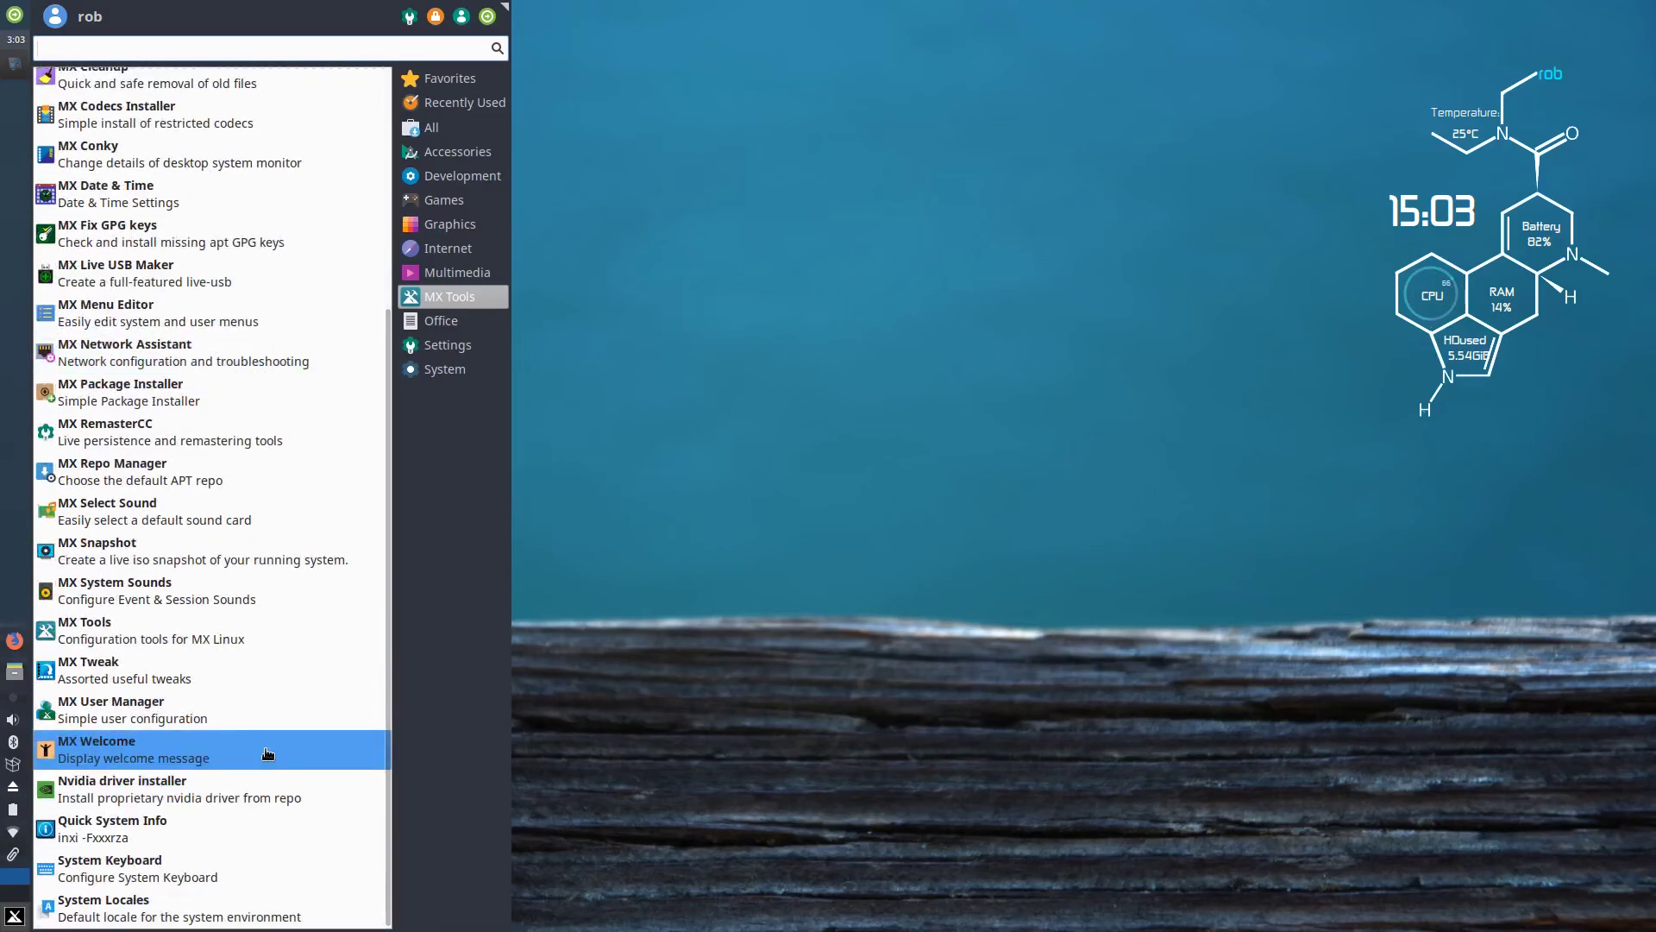
{"action": "scroll", "coordinate": [268, 753], "scroll_direction": "up", "scroll_amount": 3}
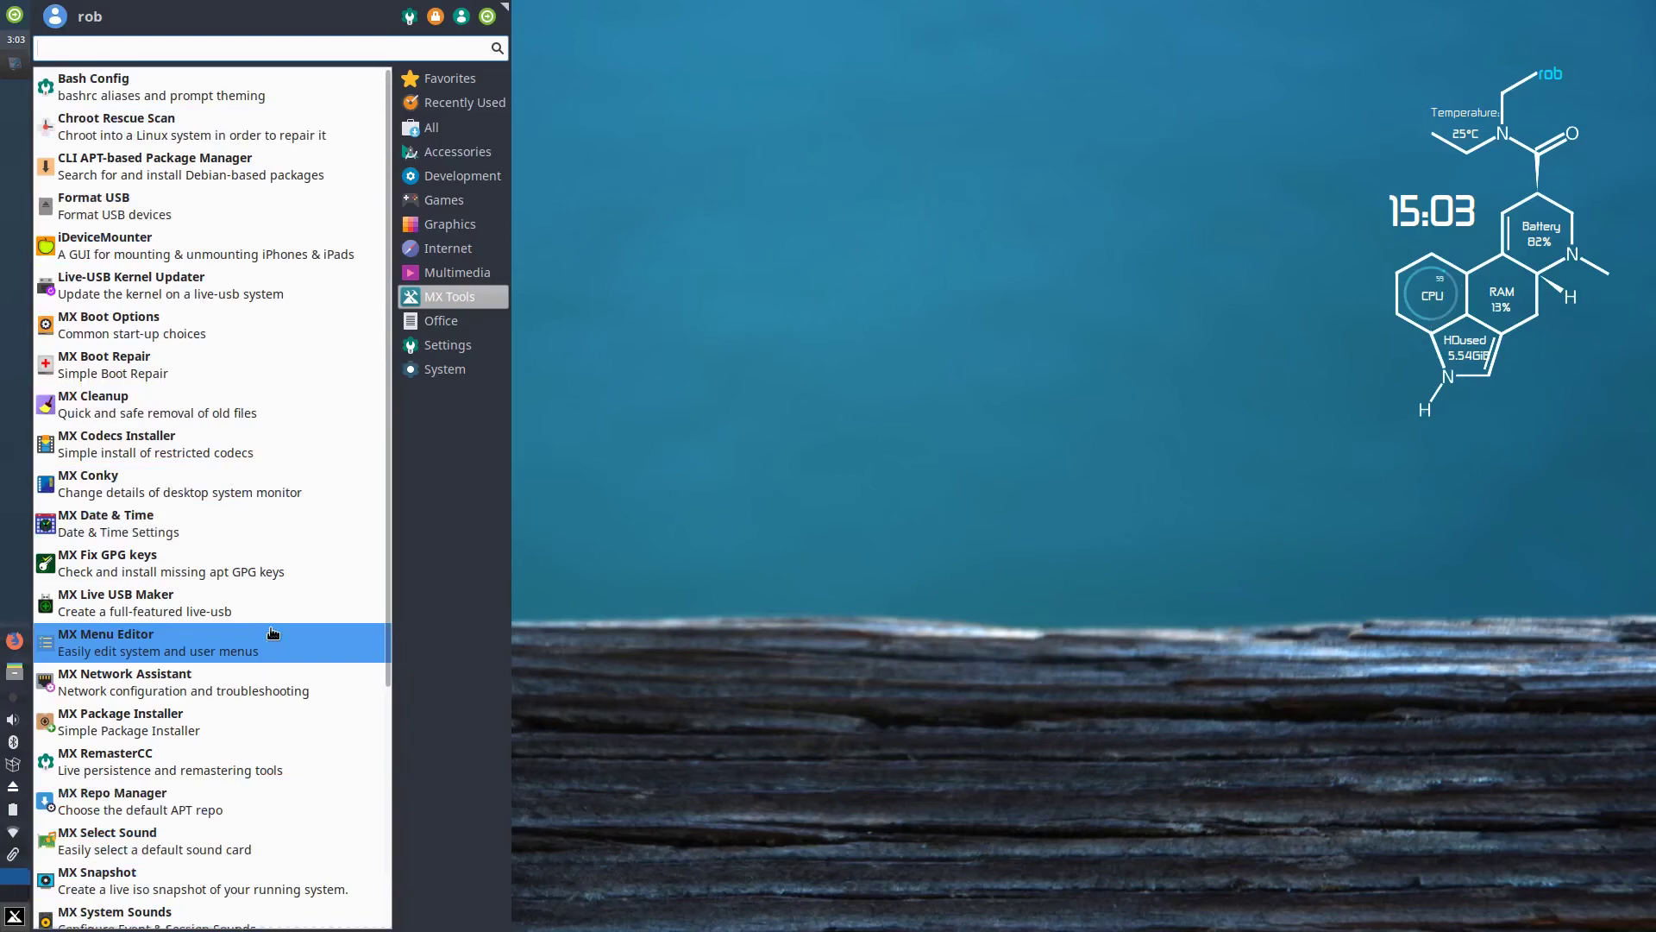
{"action": "scroll", "coordinate": [273, 632], "scroll_direction": "down", "scroll_amount": 5}
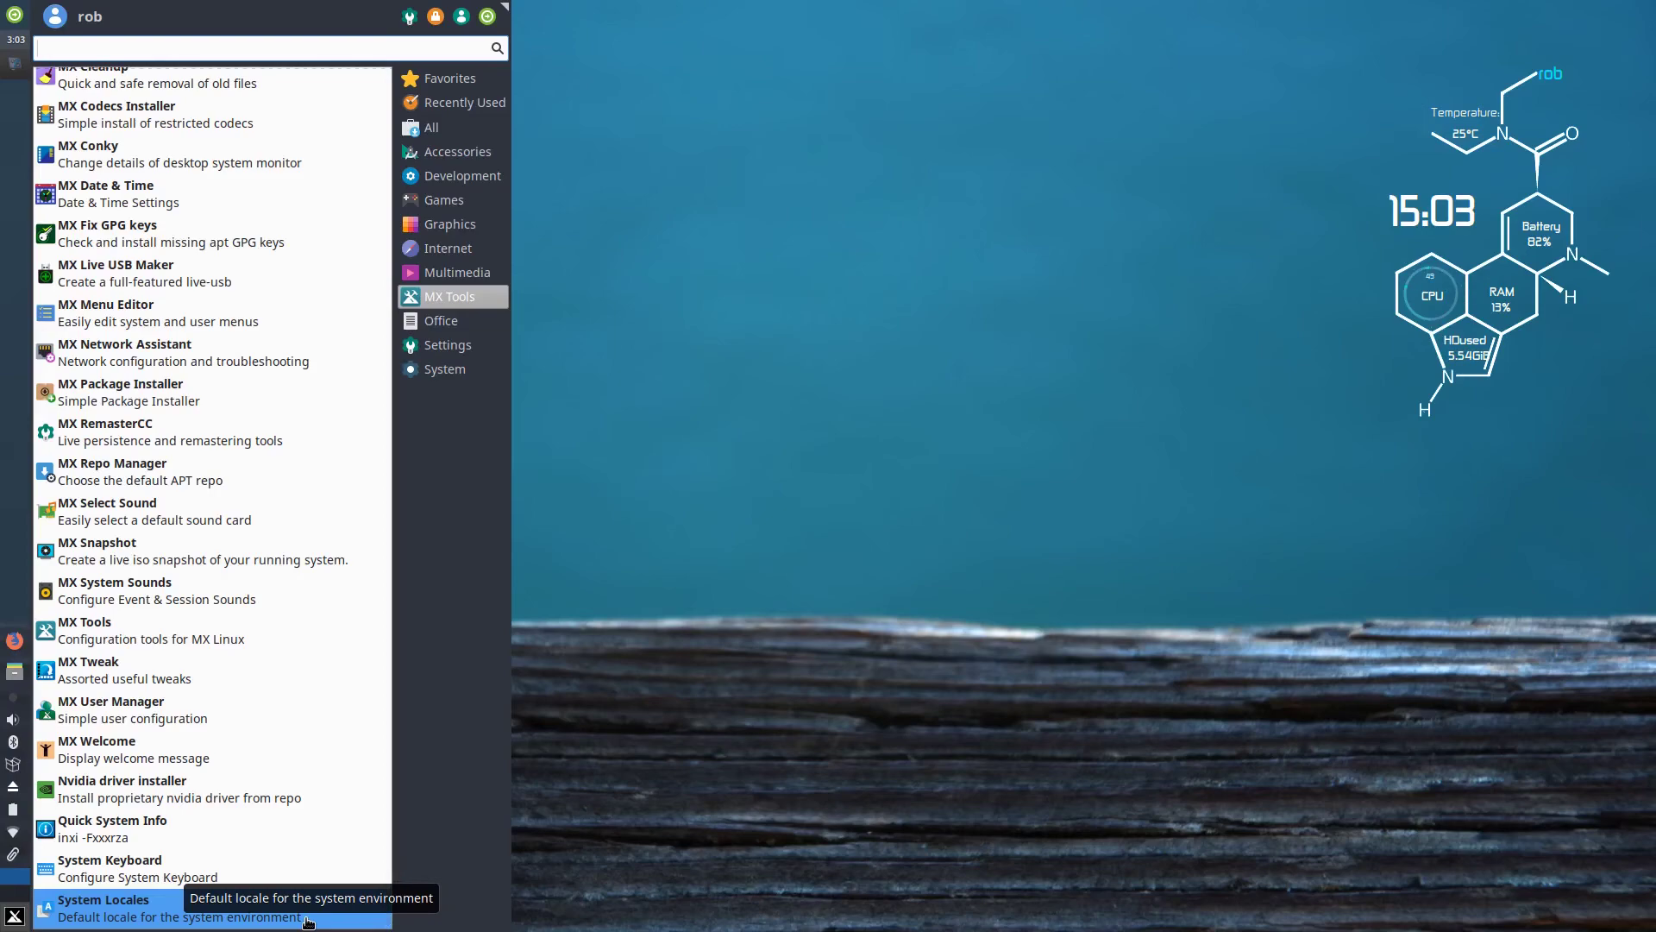
- Scroll up and down the MX Tools list toward MX Package Installer
{"action": "scroll", "coordinate": [293, 518], "scroll_direction": "up", "scroll_amount": 5}
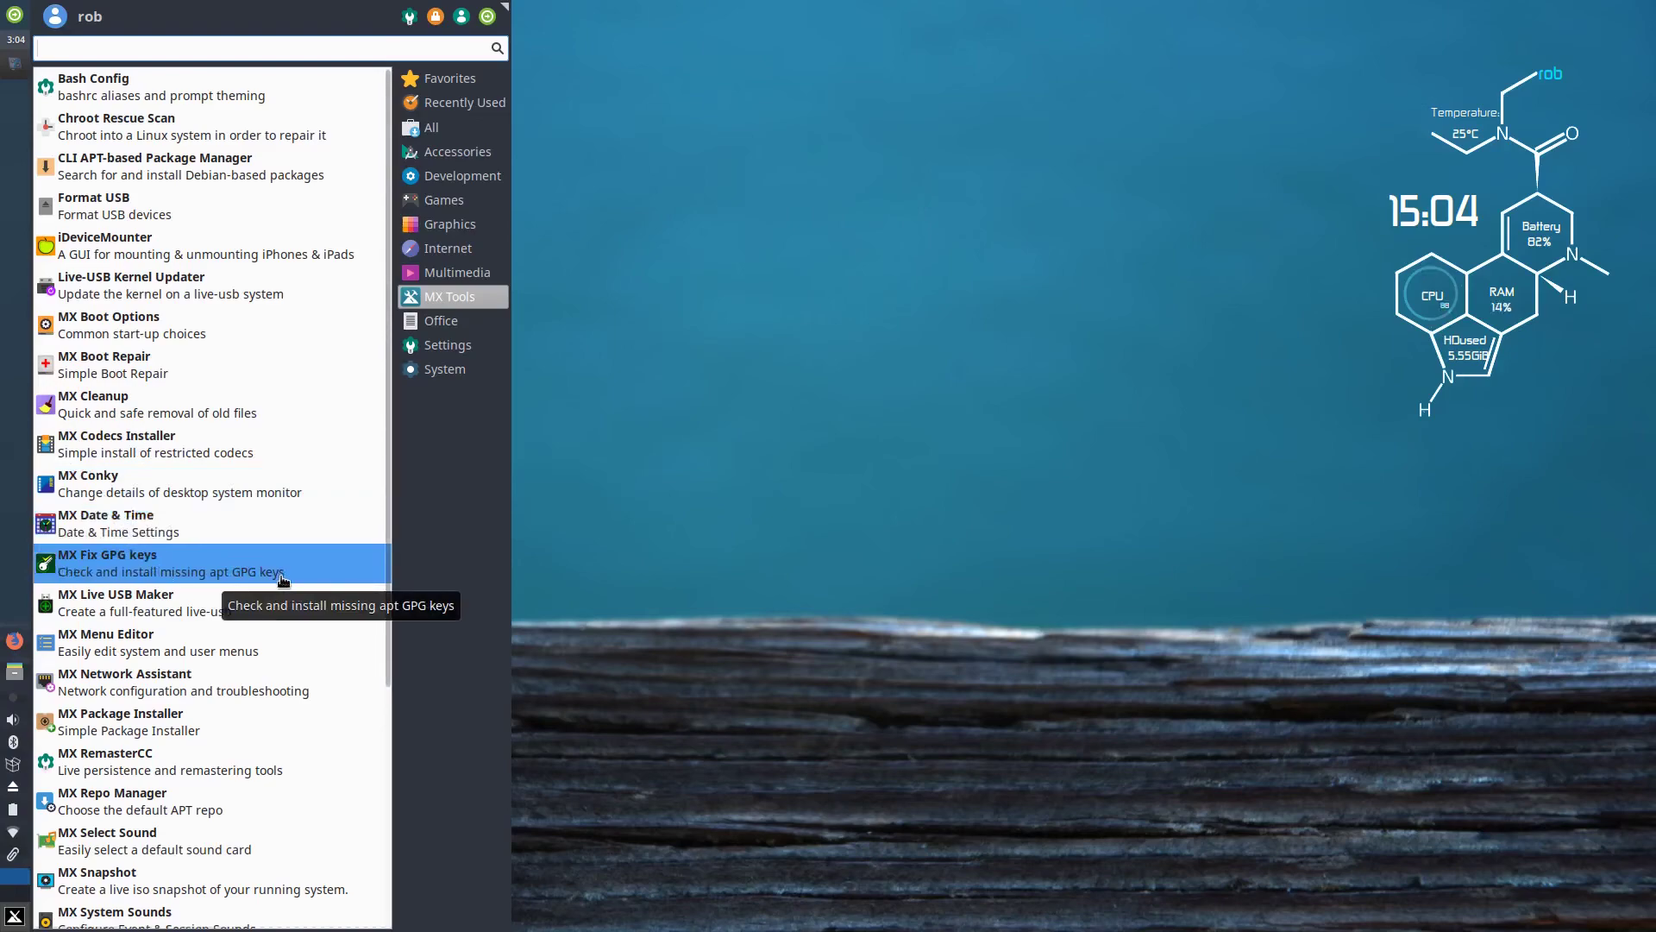
{"action": "scroll", "coordinate": [283, 580], "scroll_direction": "down", "scroll_amount": 2}
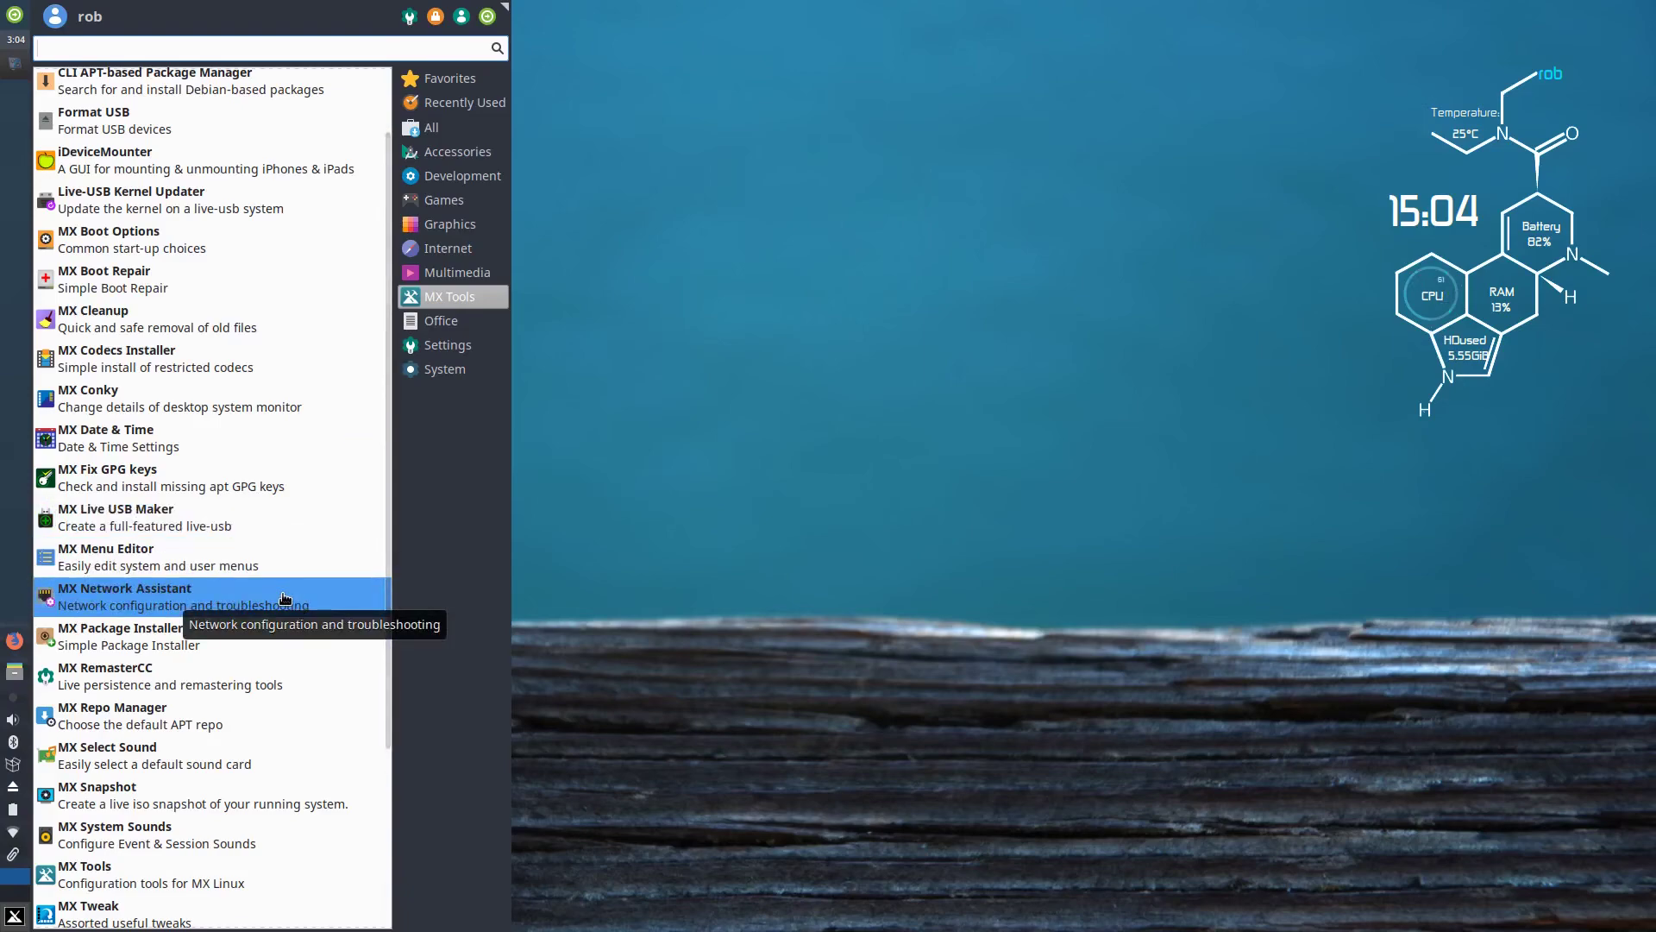
{"action": "scroll", "coordinate": [287, 591], "scroll_direction": "down", "scroll_amount": 3}
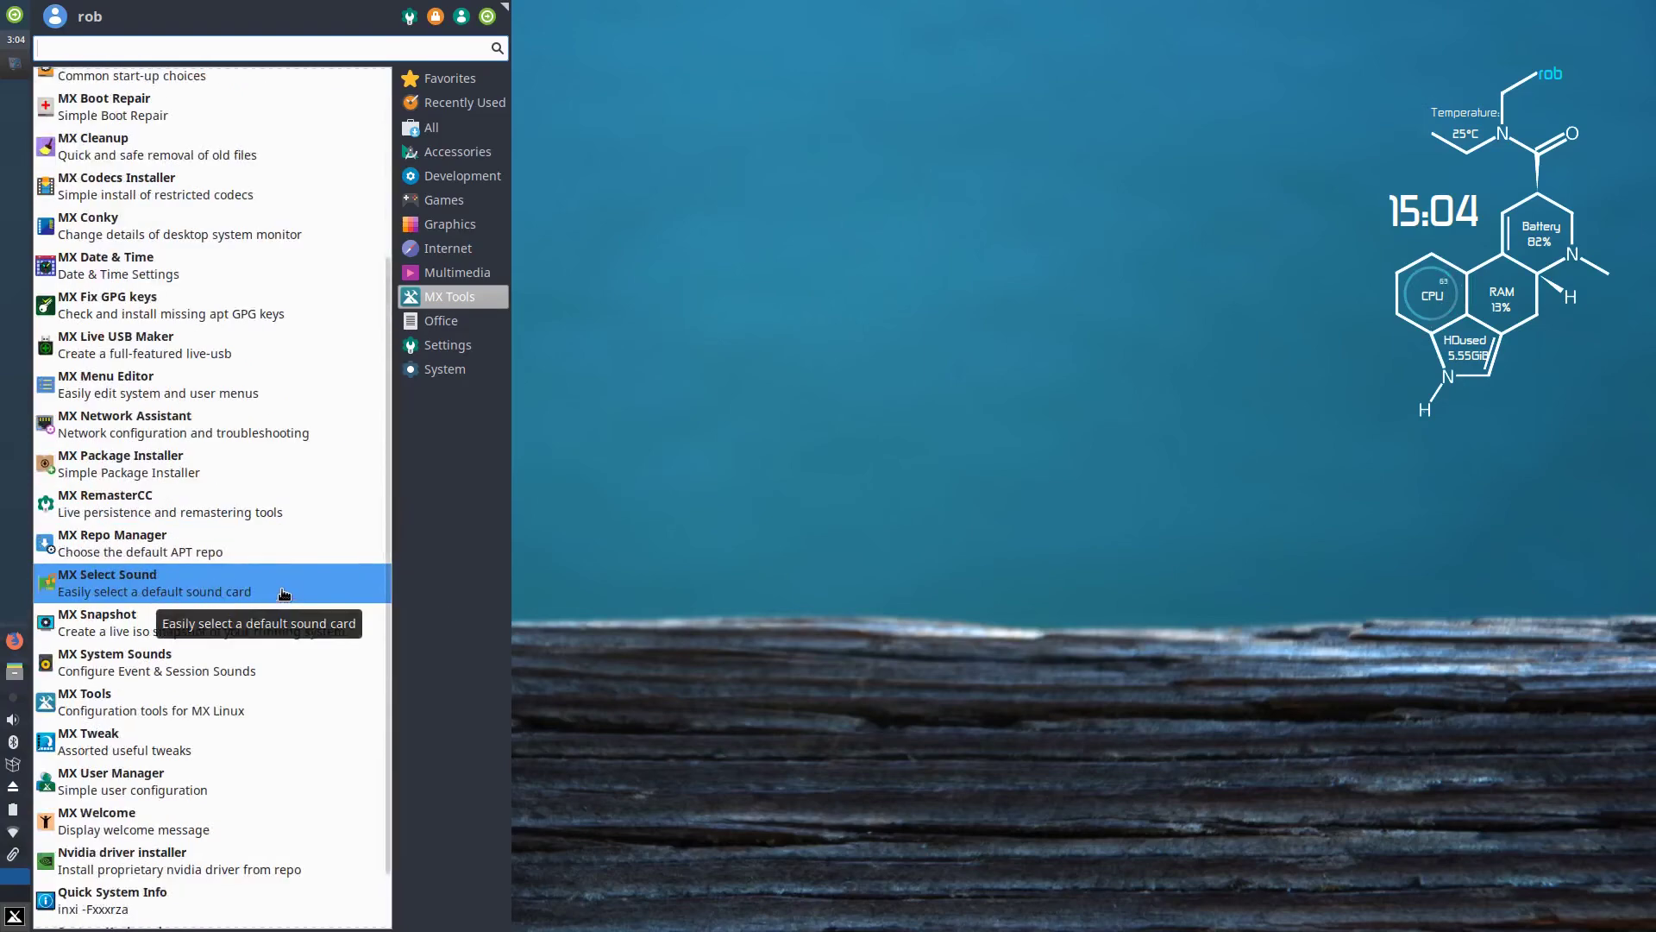
- Launch MX Package Installer, authenticating with the root password
{"action": "left_click", "coordinate": [191, 459]}
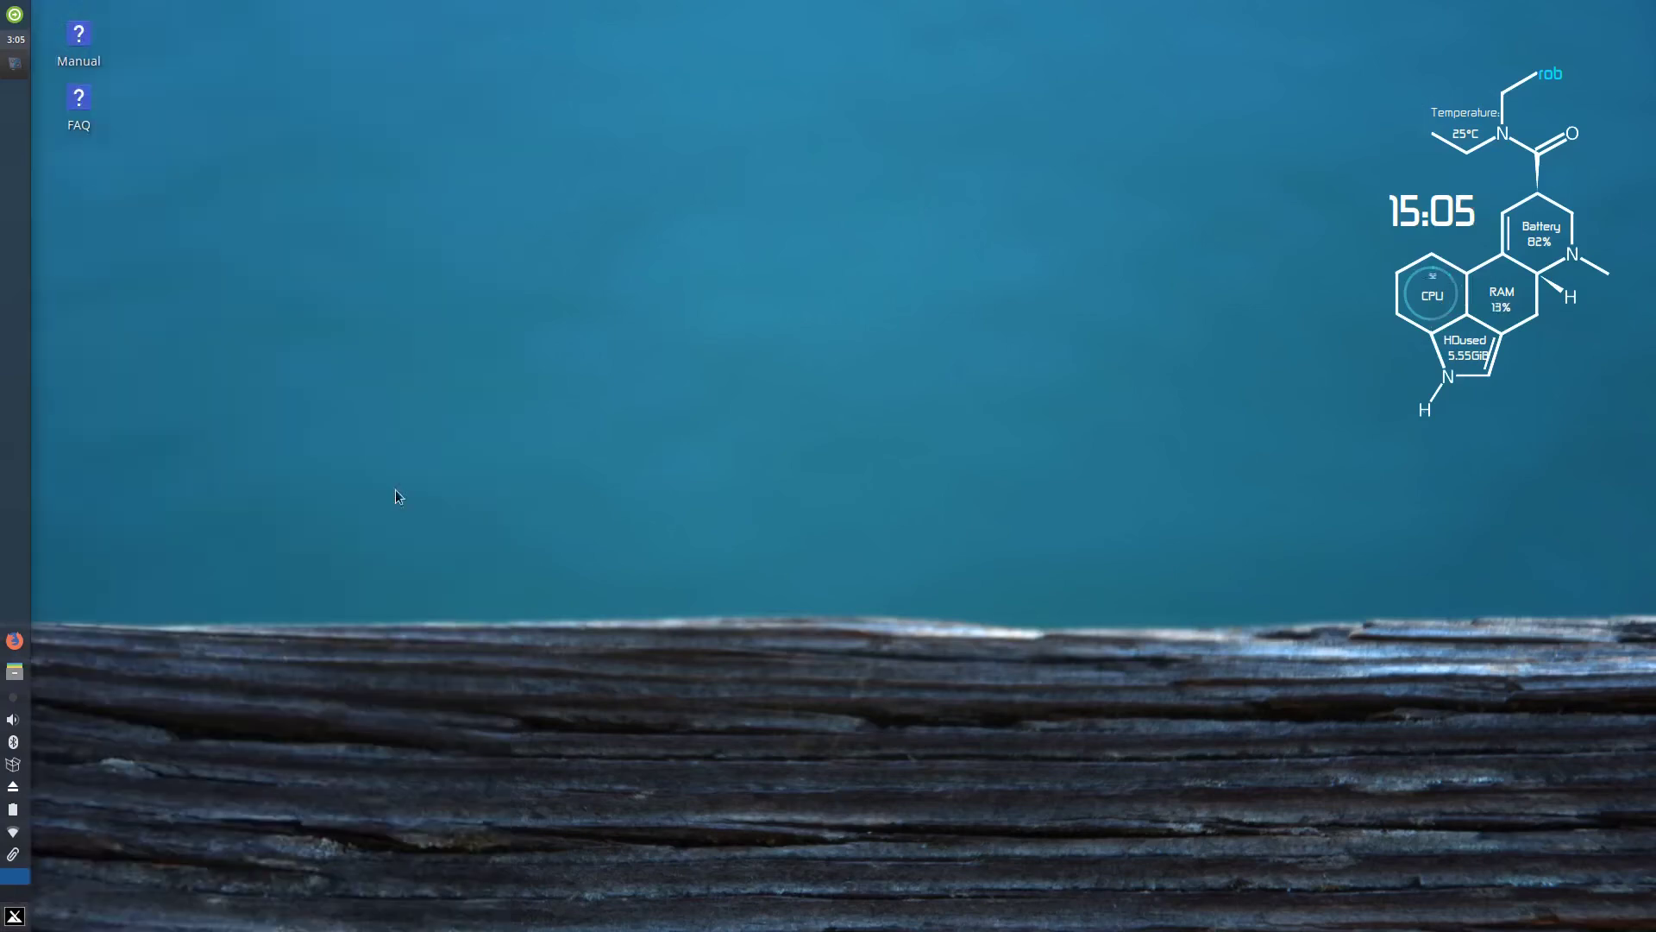
{"action": "type", "text": "********"}
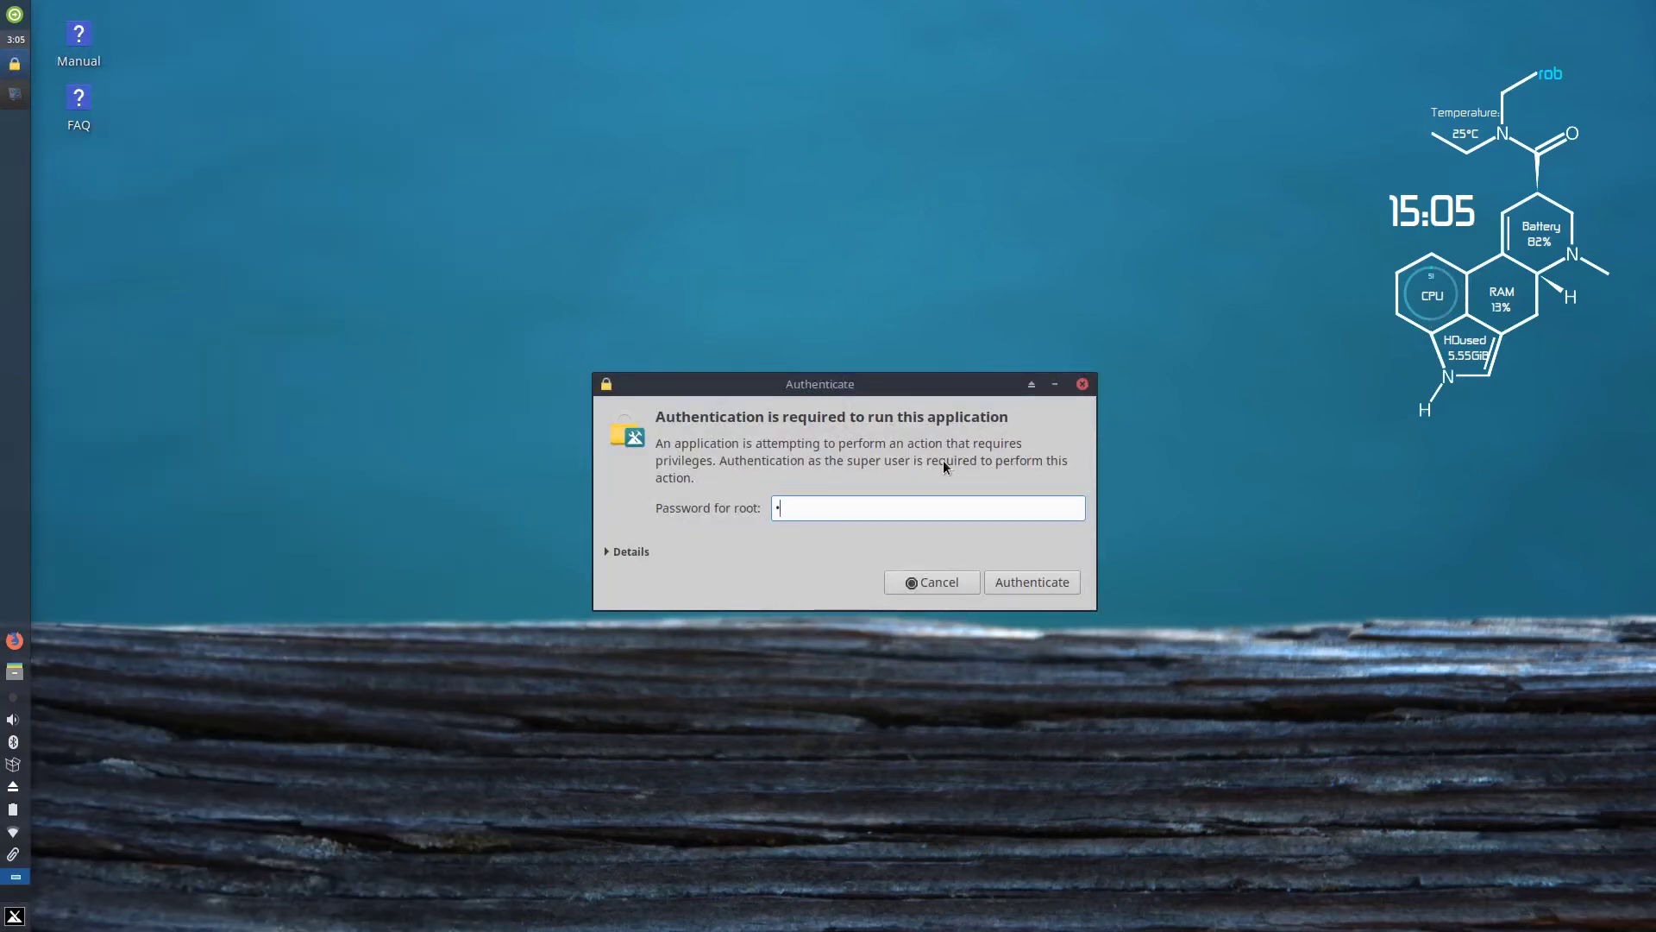
{"action": "key", "text": "Return"}
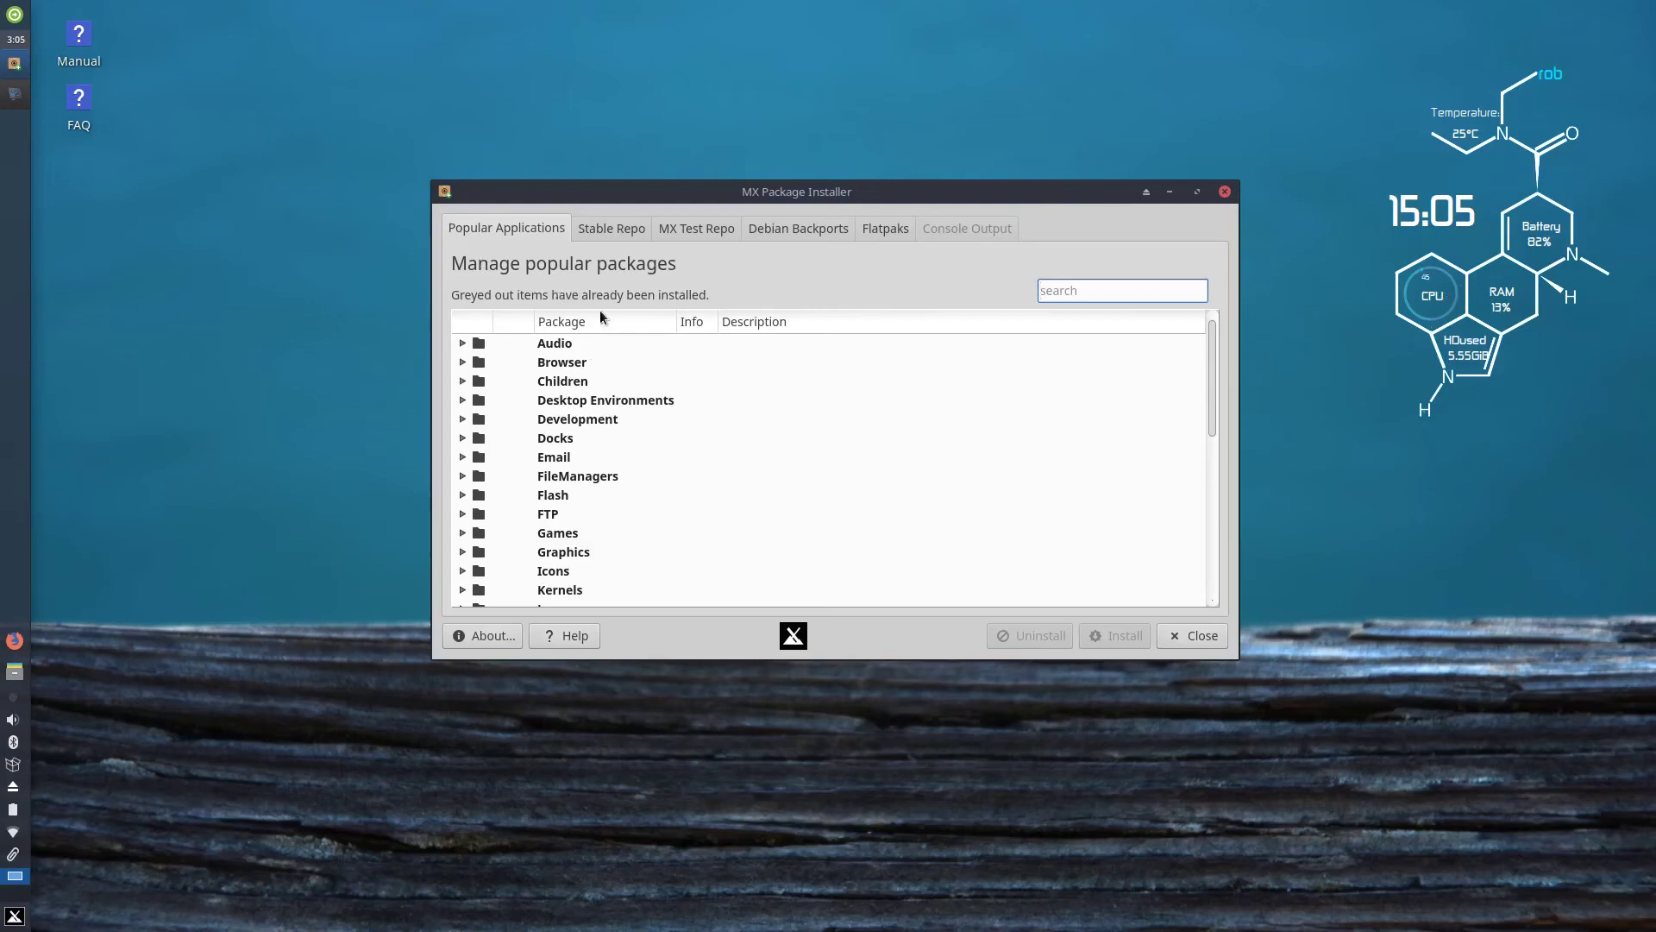
{"action": "scroll", "coordinate": [725, 429], "scroll_direction": "down", "scroll_amount": 5}
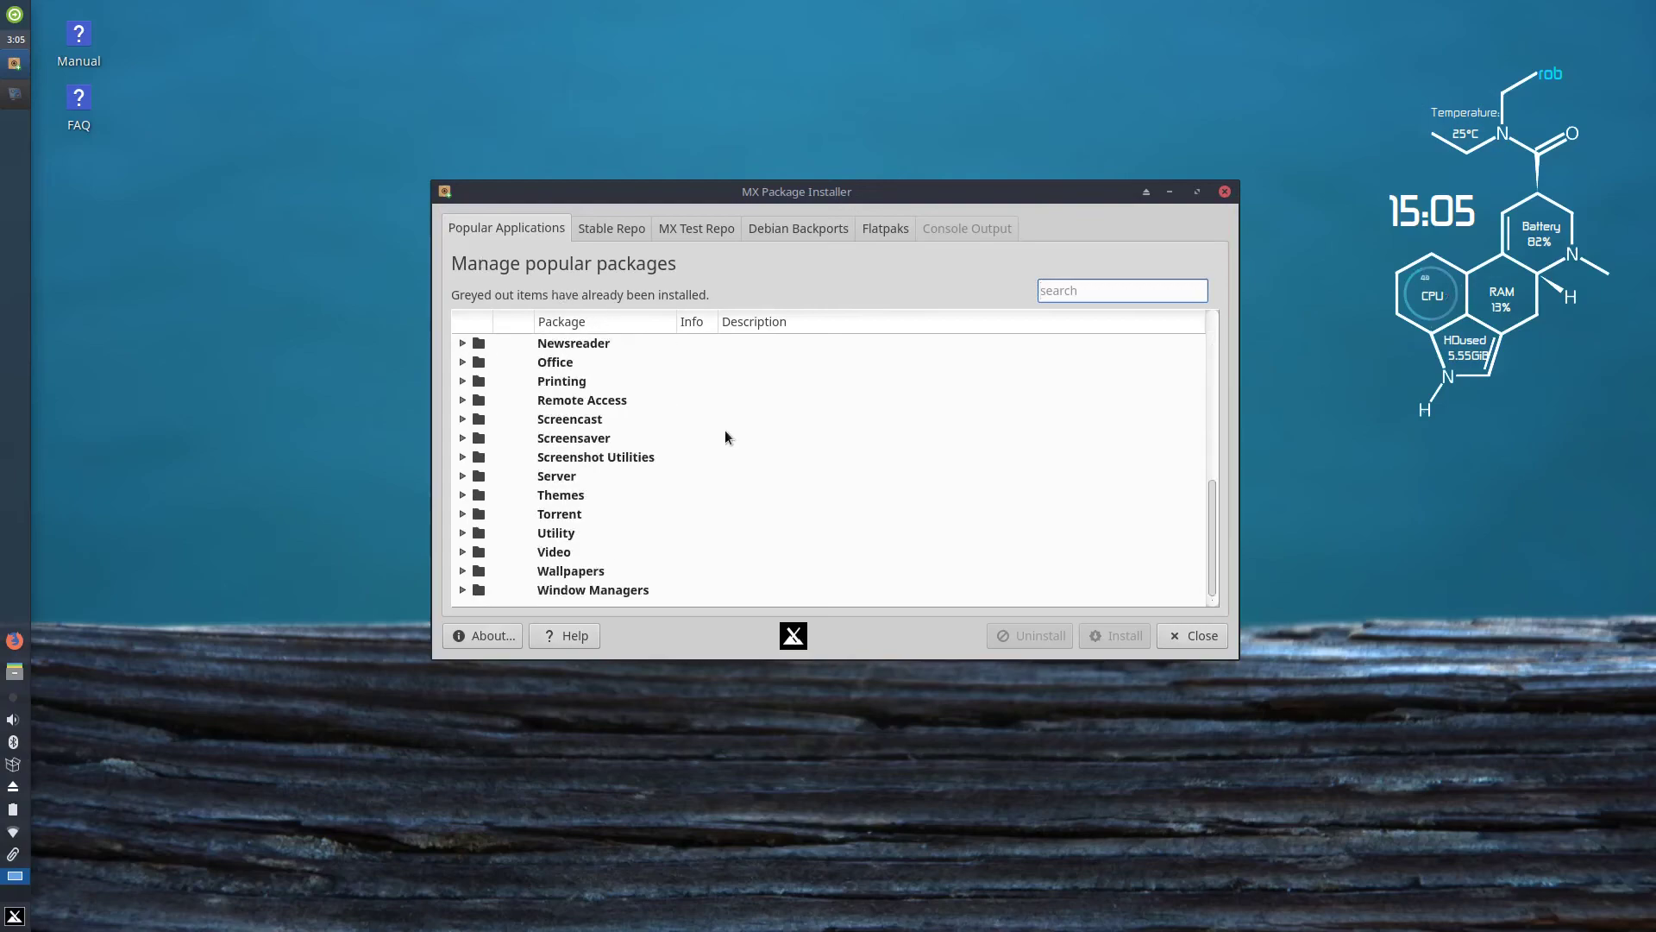
{"action": "scroll", "coordinate": [726, 436], "scroll_direction": "up", "scroll_amount": 5}
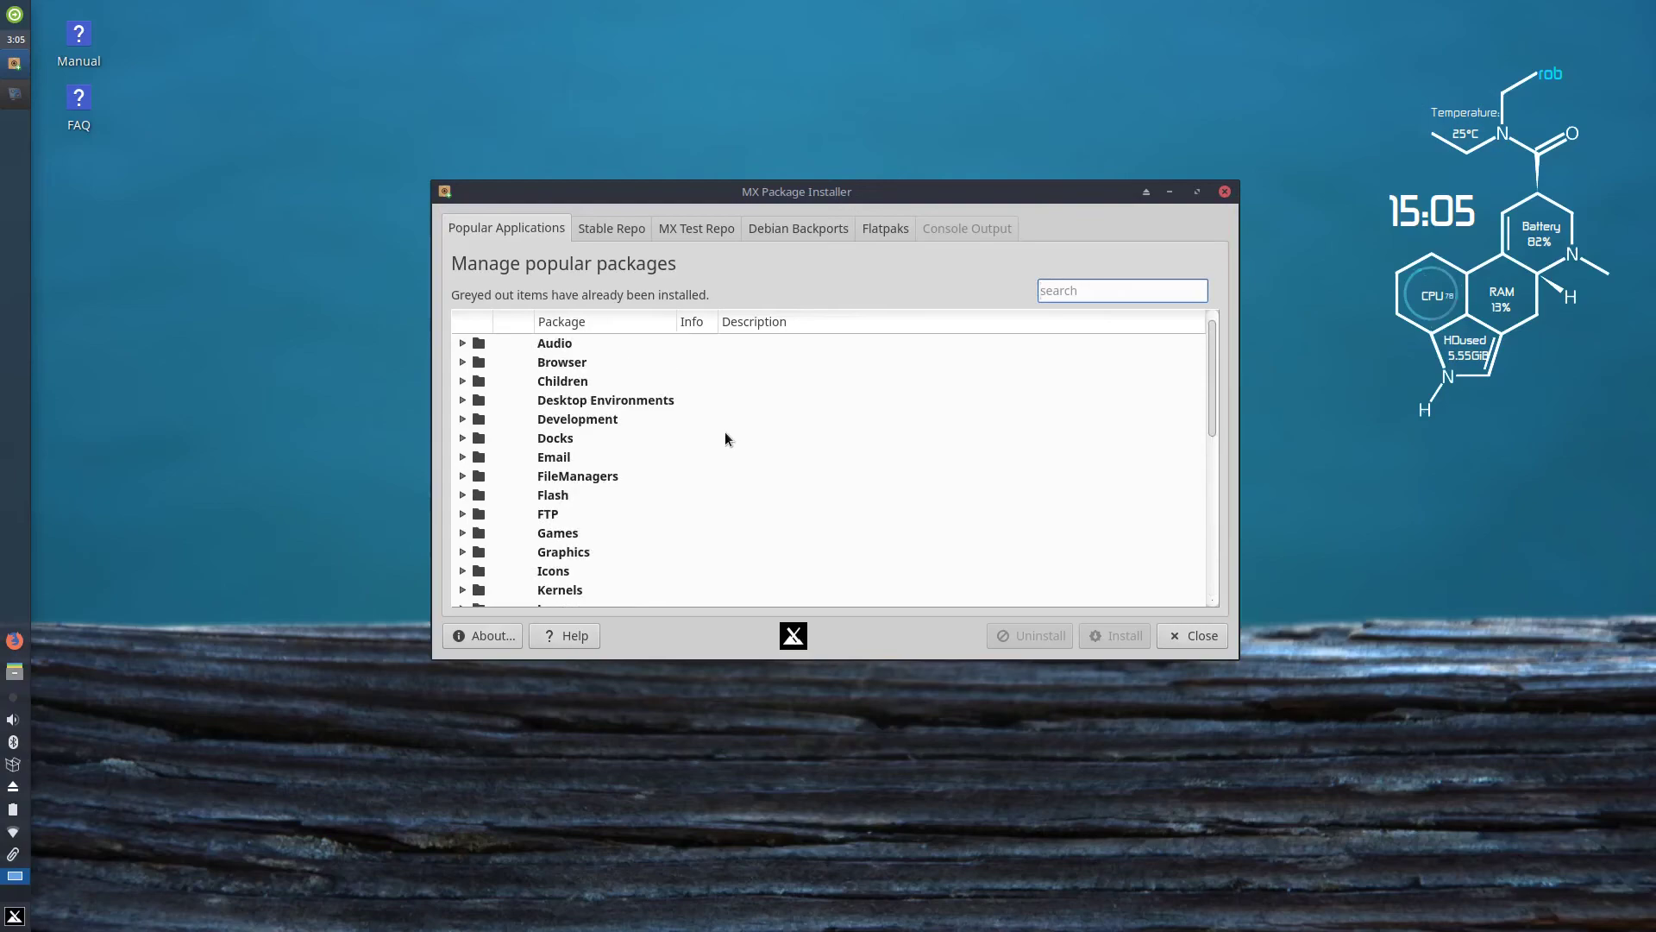
- Expand and collapse FileManagers, Email and Docks, then show the Stable Repo list of 58938 packages
{"action": "left_click", "coordinate": [463, 477]}
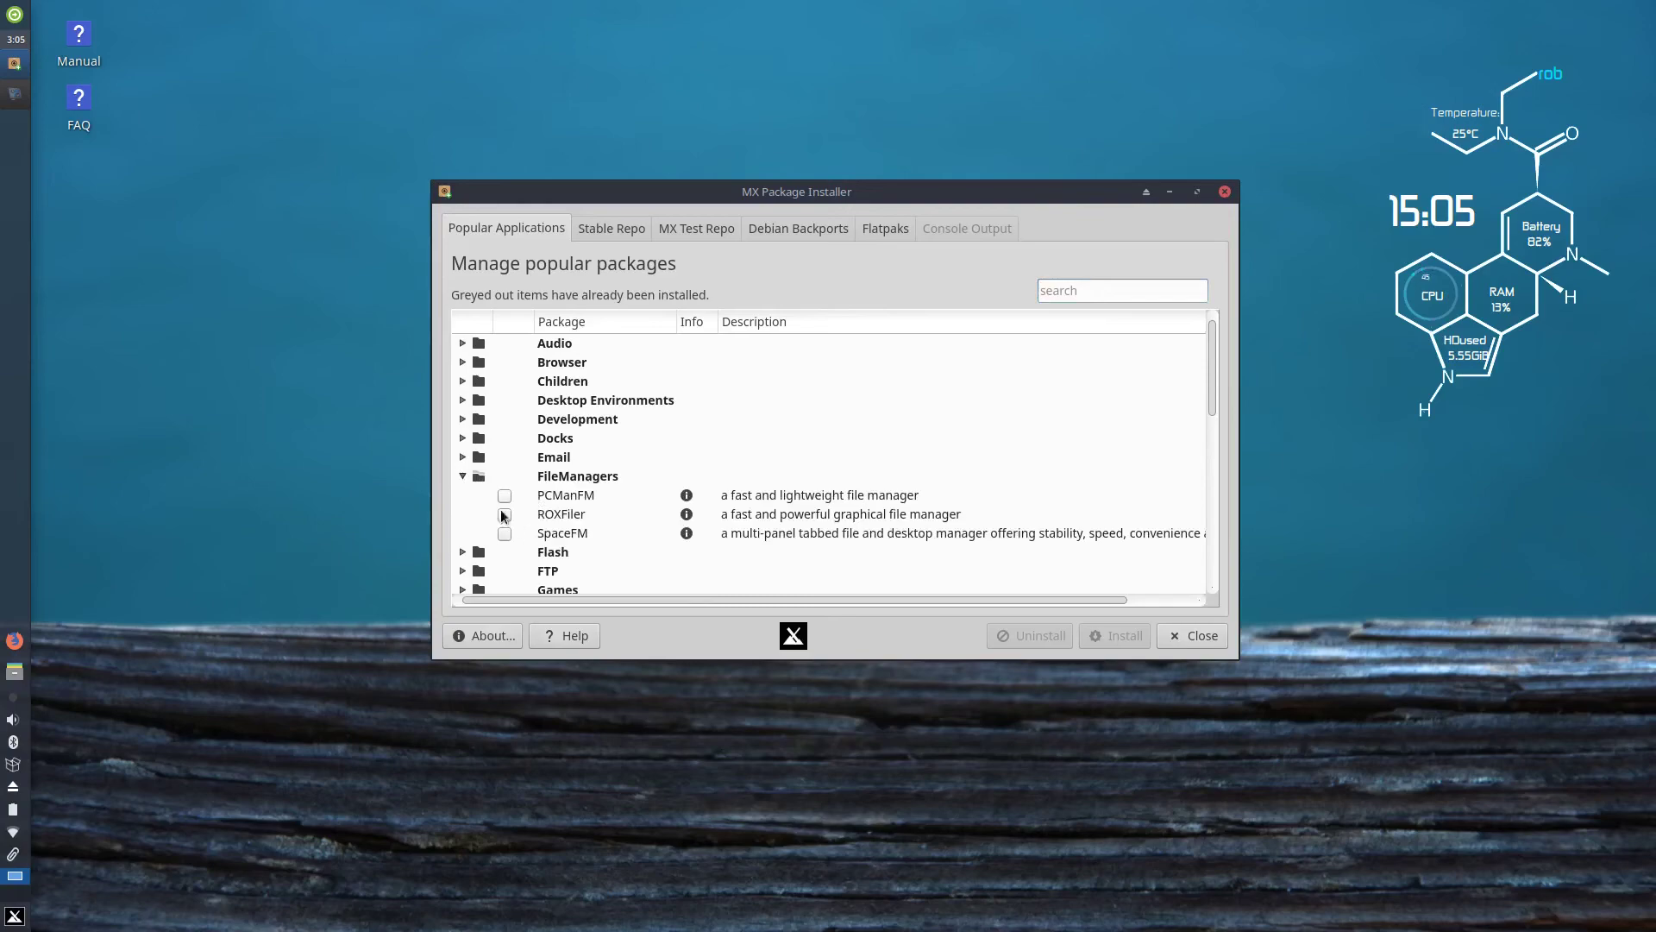
{"action": "left_click", "coordinate": [463, 457]}
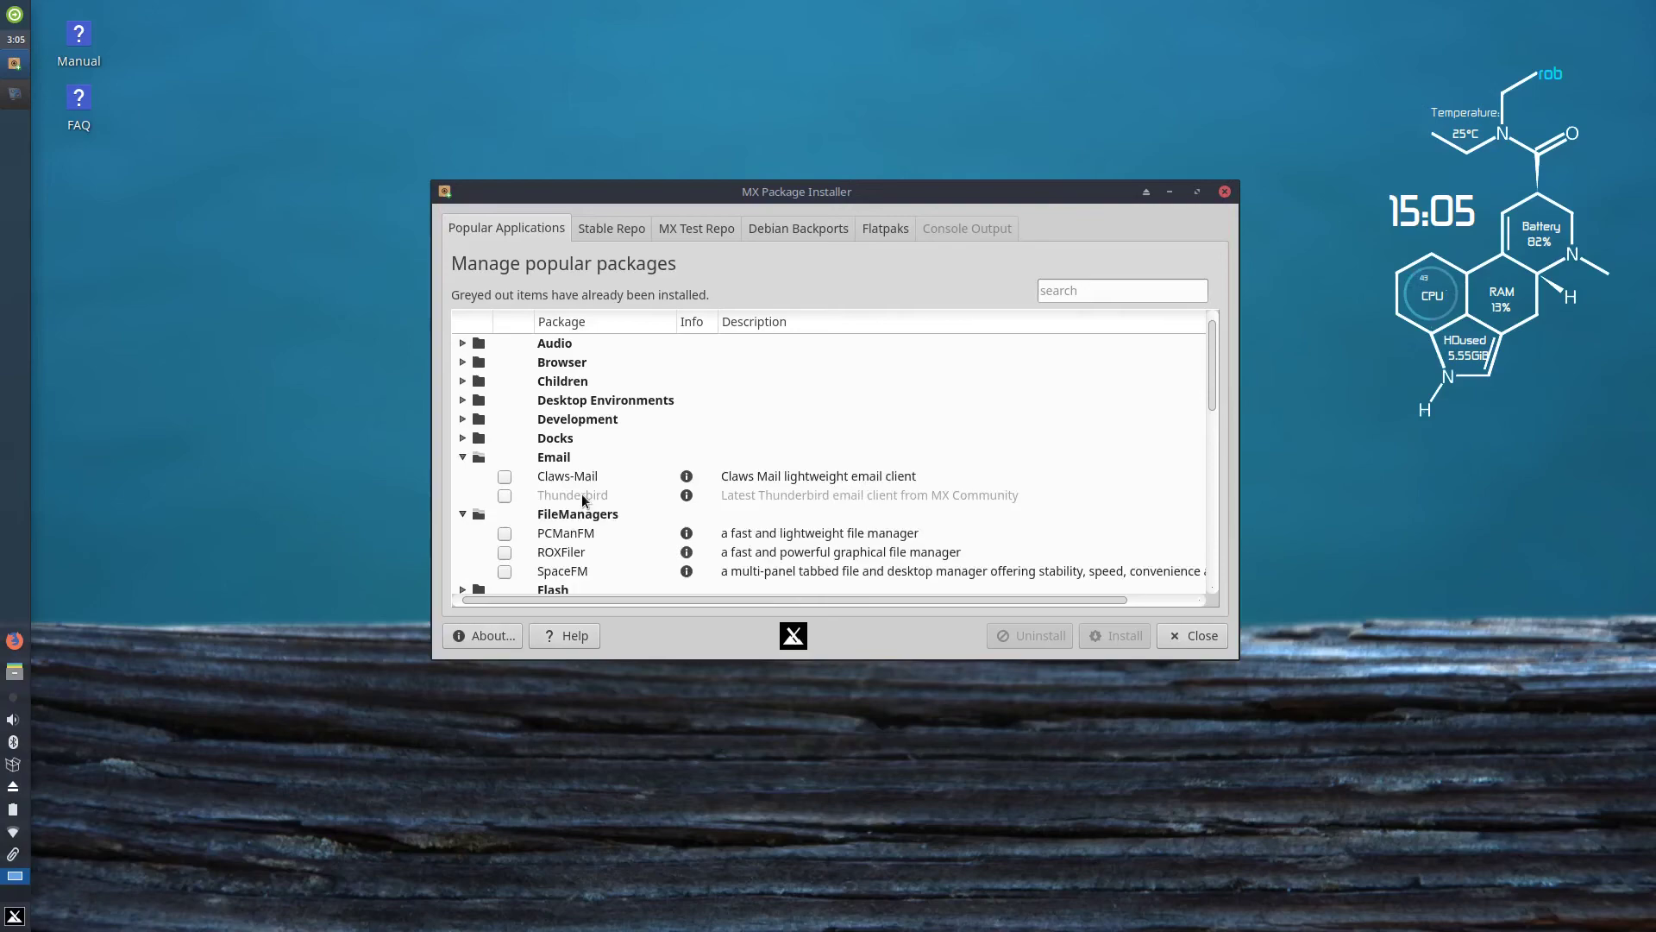
{"action": "left_click", "coordinate": [463, 457]}
{"action": "left_click", "coordinate": [464, 438]}
{"action": "left_click", "coordinate": [463, 439]}
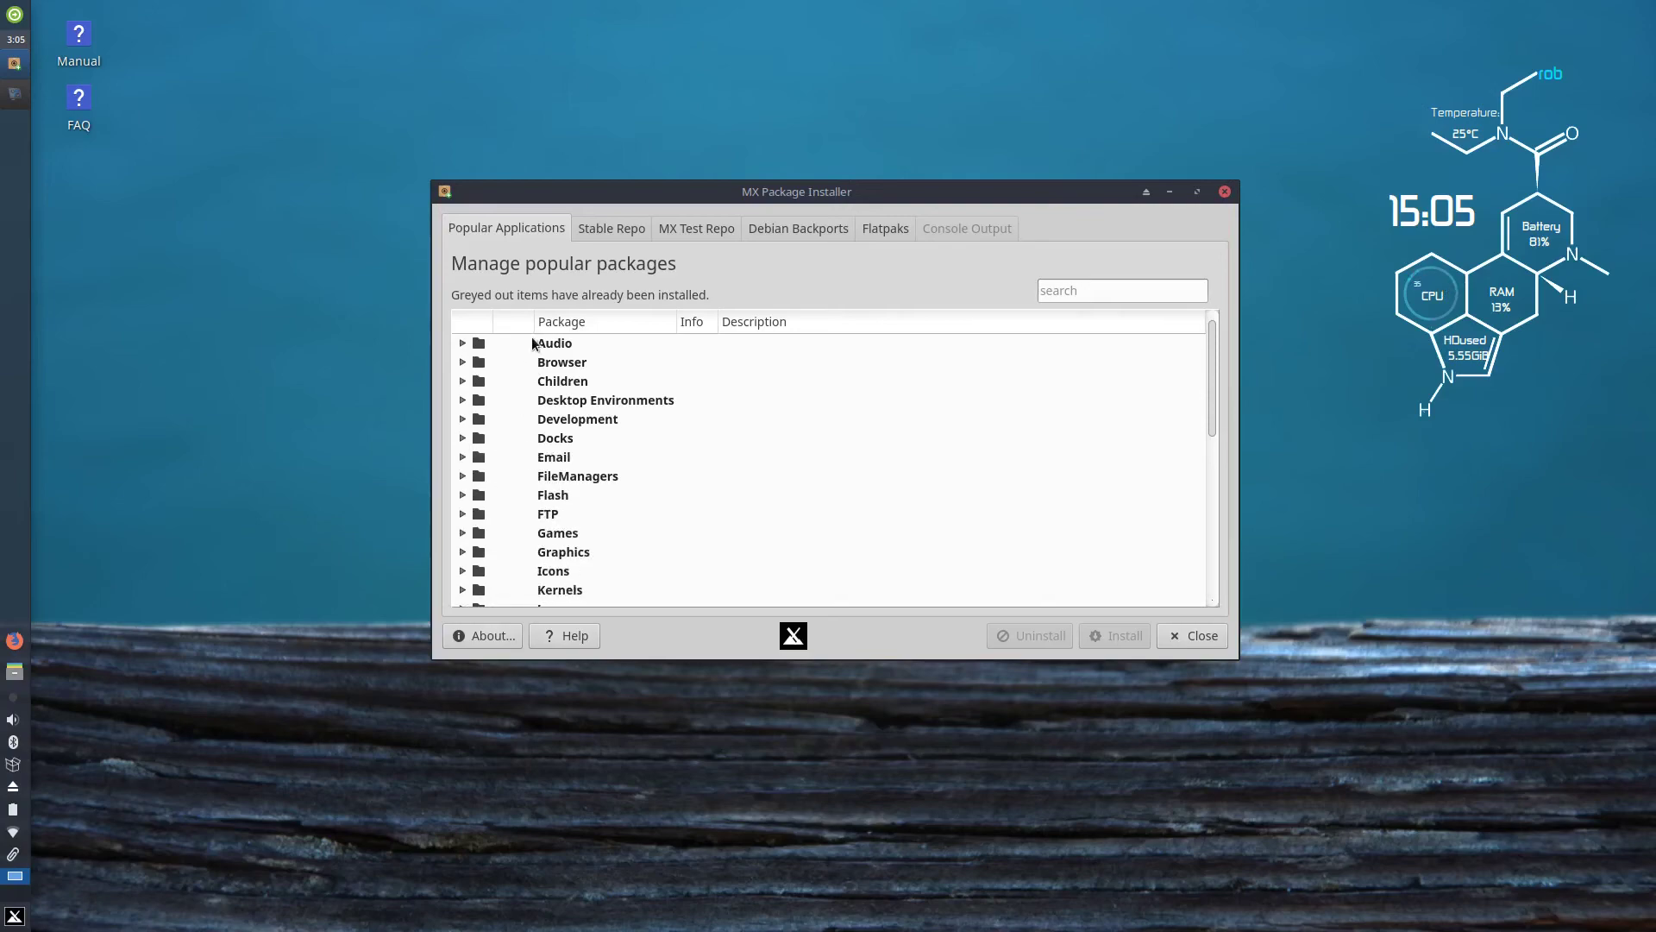
{"action": "left_click", "coordinate": [613, 230]}
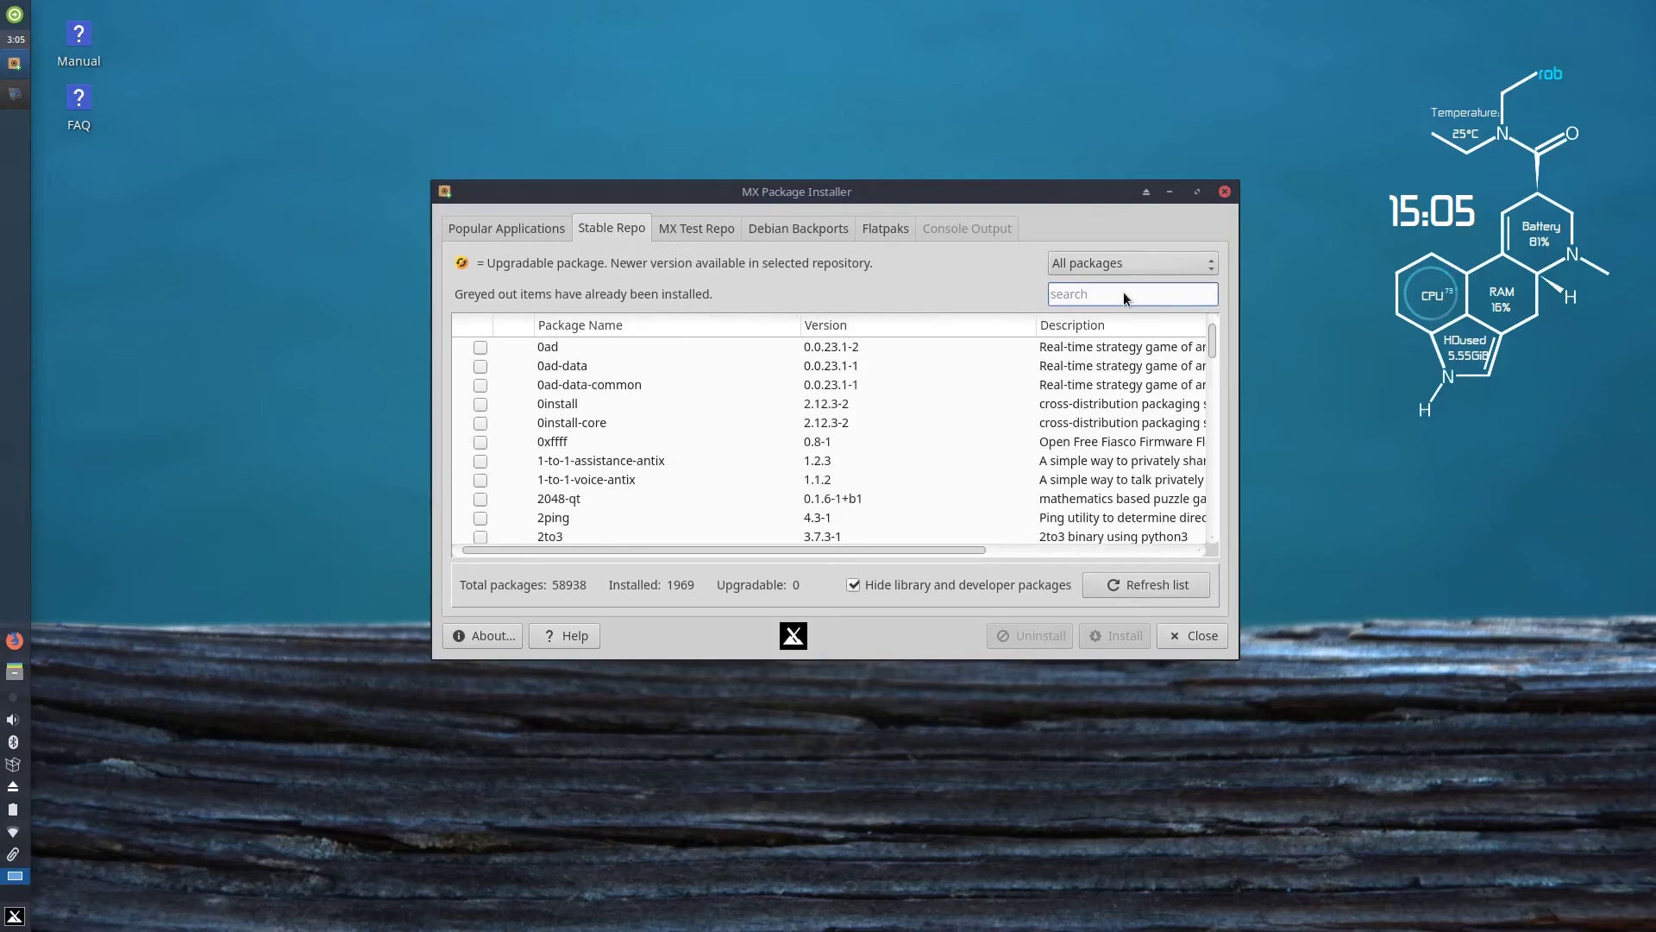
- Filter for 'kden', view the MX Test Repo past its warning, then bring up the Flatpaks list
{"action": "type", "text": "kden"}
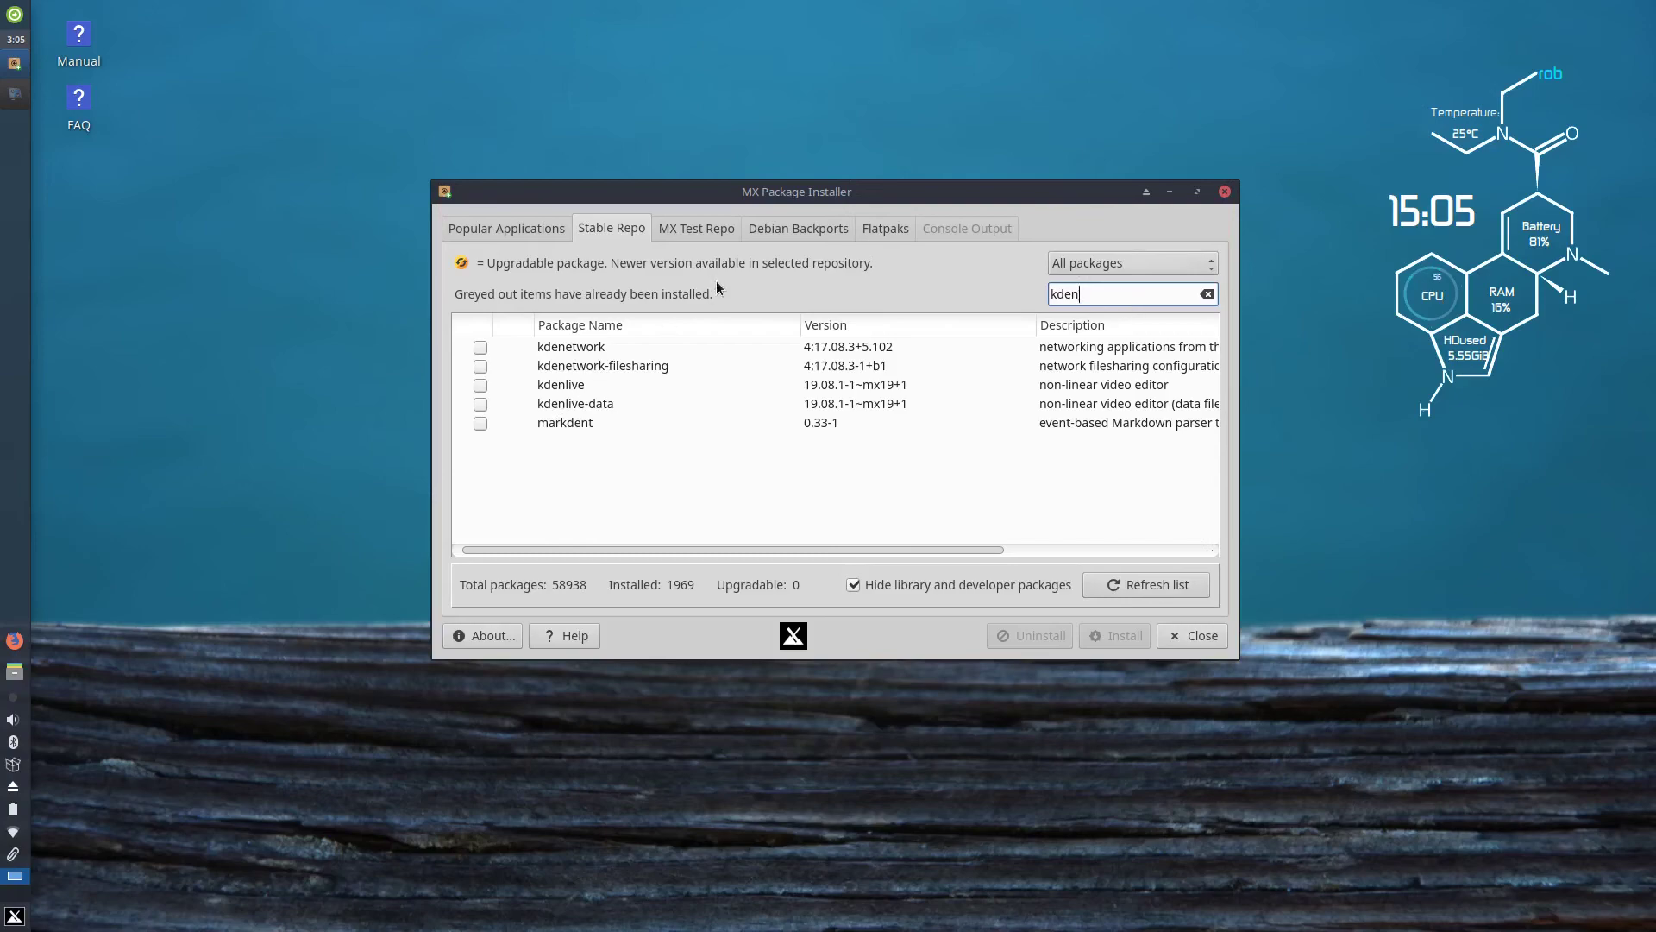
{"action": "left_click", "coordinate": [697, 229]}
{"action": "left_click", "coordinate": [1016, 525]}
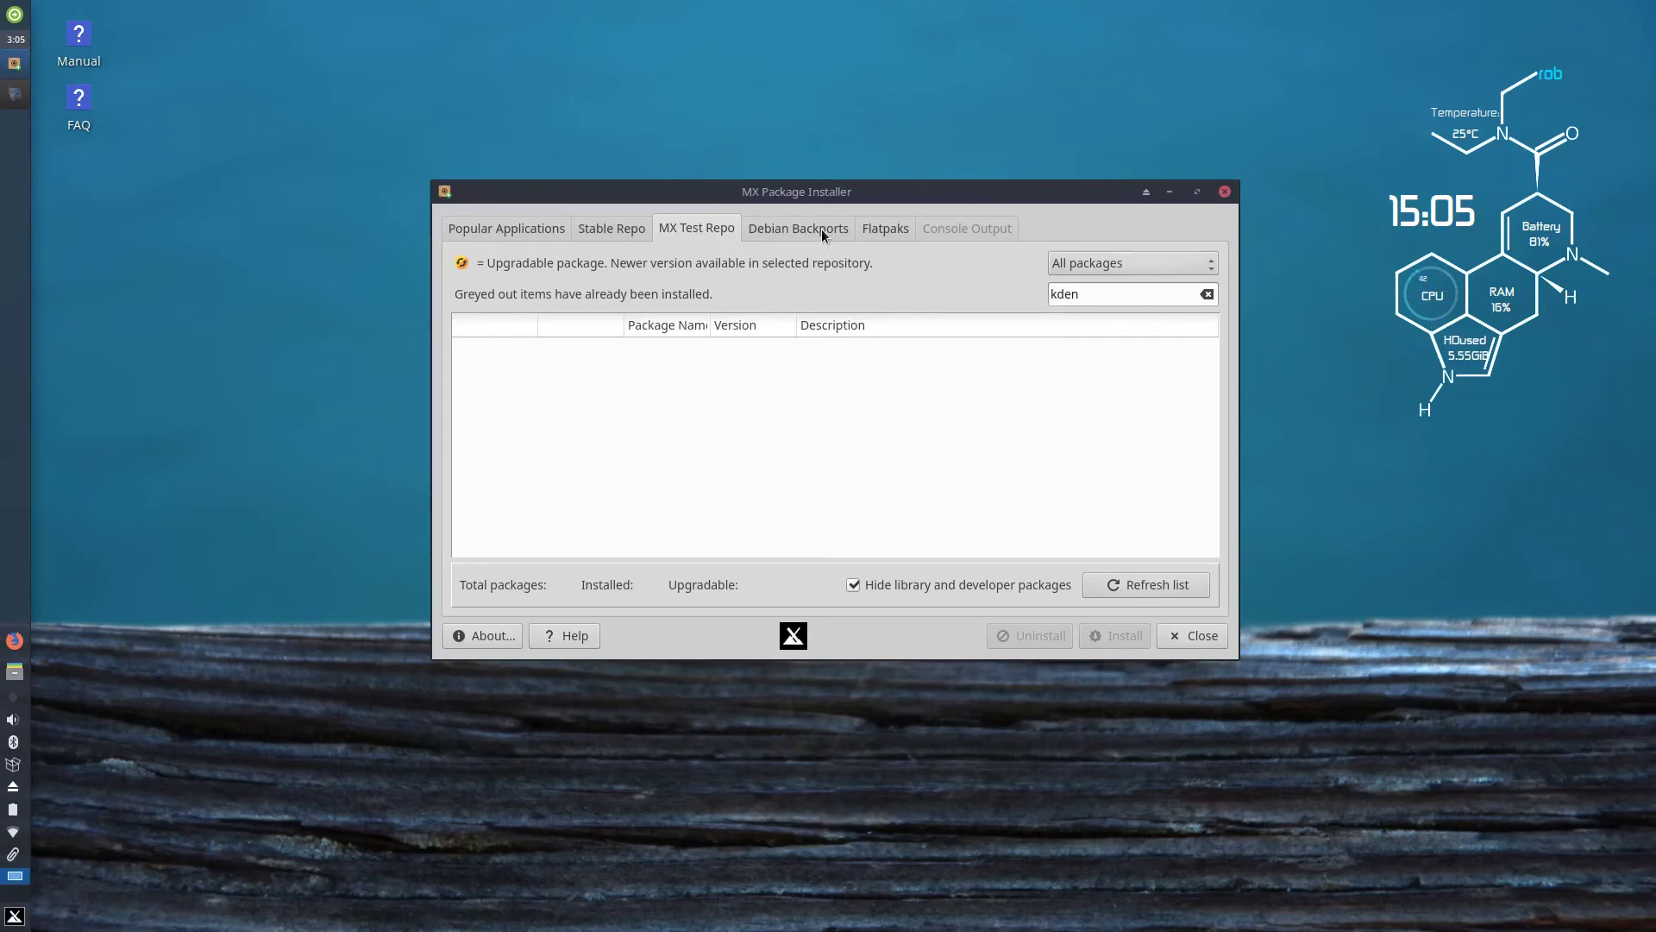
{"action": "left_click", "coordinate": [890, 230]}
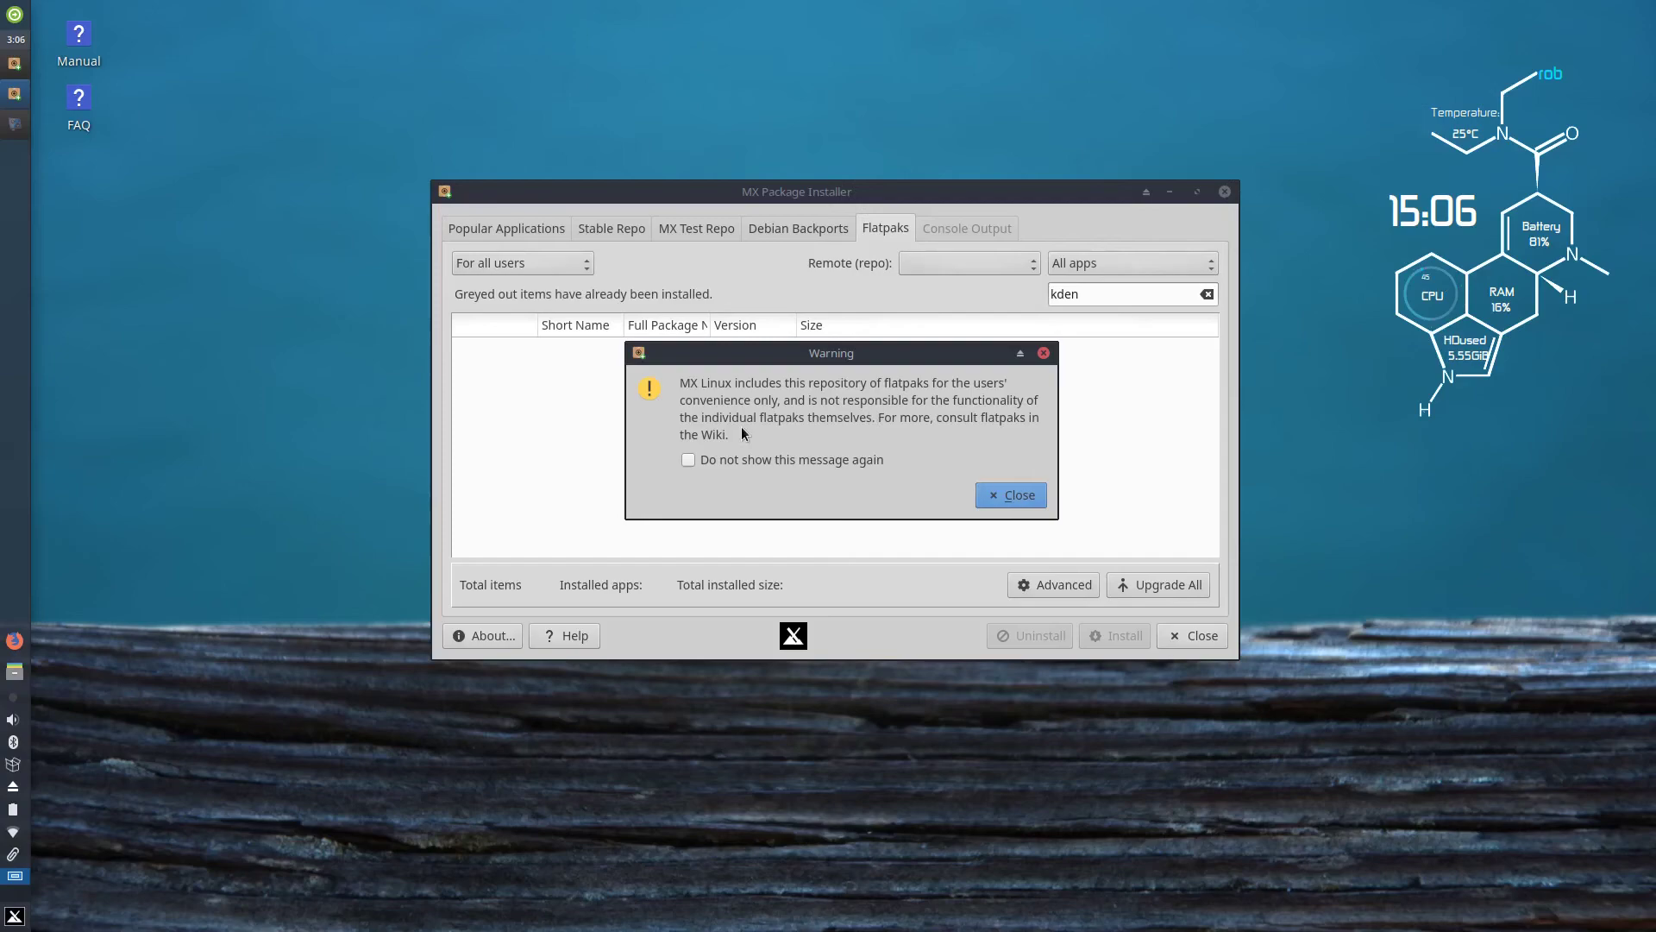
- Dismiss the flatpak warning, clear the 'kden' filter, browse all 743 Flatpaks, and close the installer
{"action": "left_click", "coordinate": [1012, 495]}
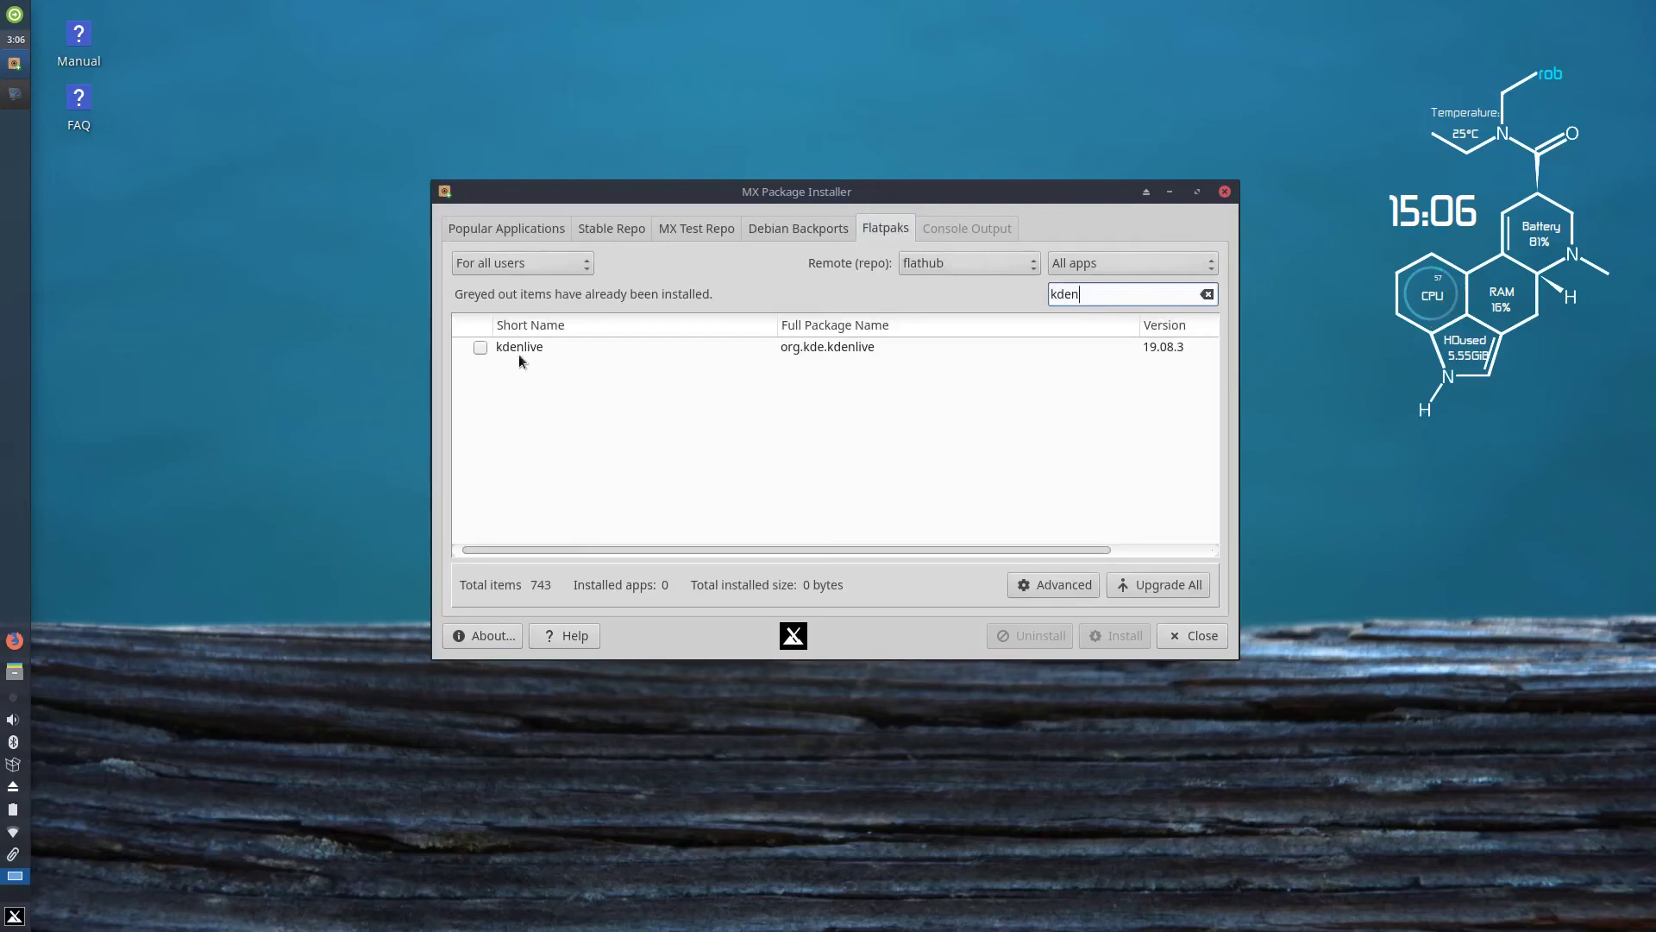
{"action": "left_click", "coordinate": [1206, 294]}
{"action": "scroll", "coordinate": [631, 377], "scroll_direction": "down", "scroll_amount": 5}
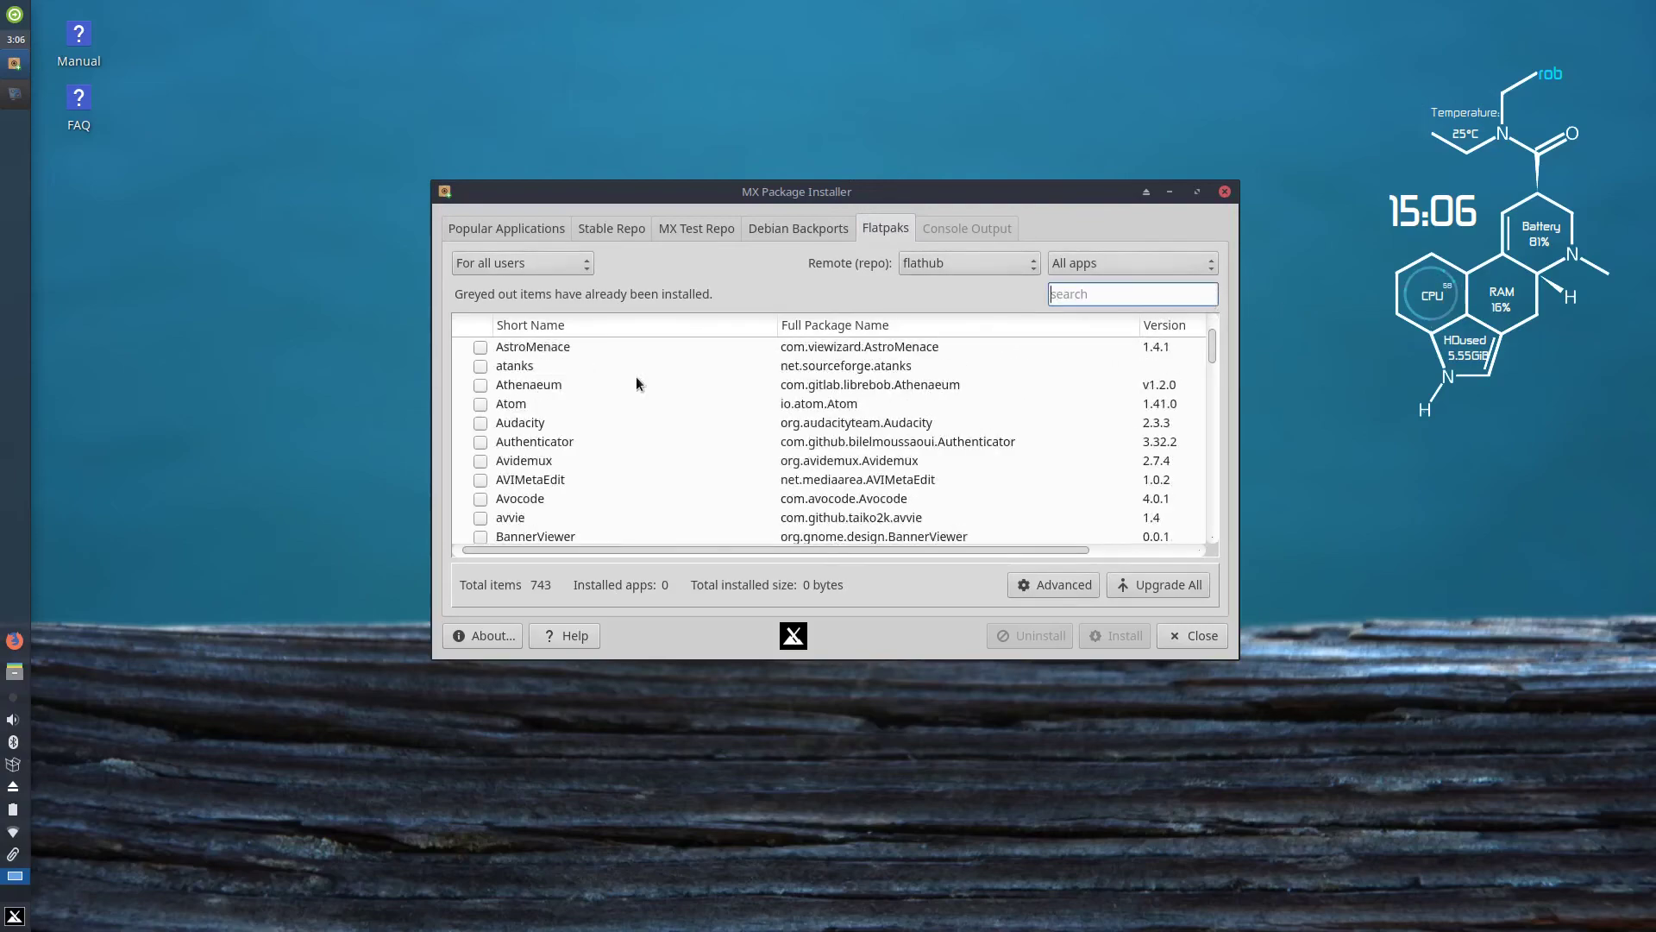
{"action": "scroll", "coordinate": [637, 379], "scroll_direction": "down", "scroll_amount": 15}
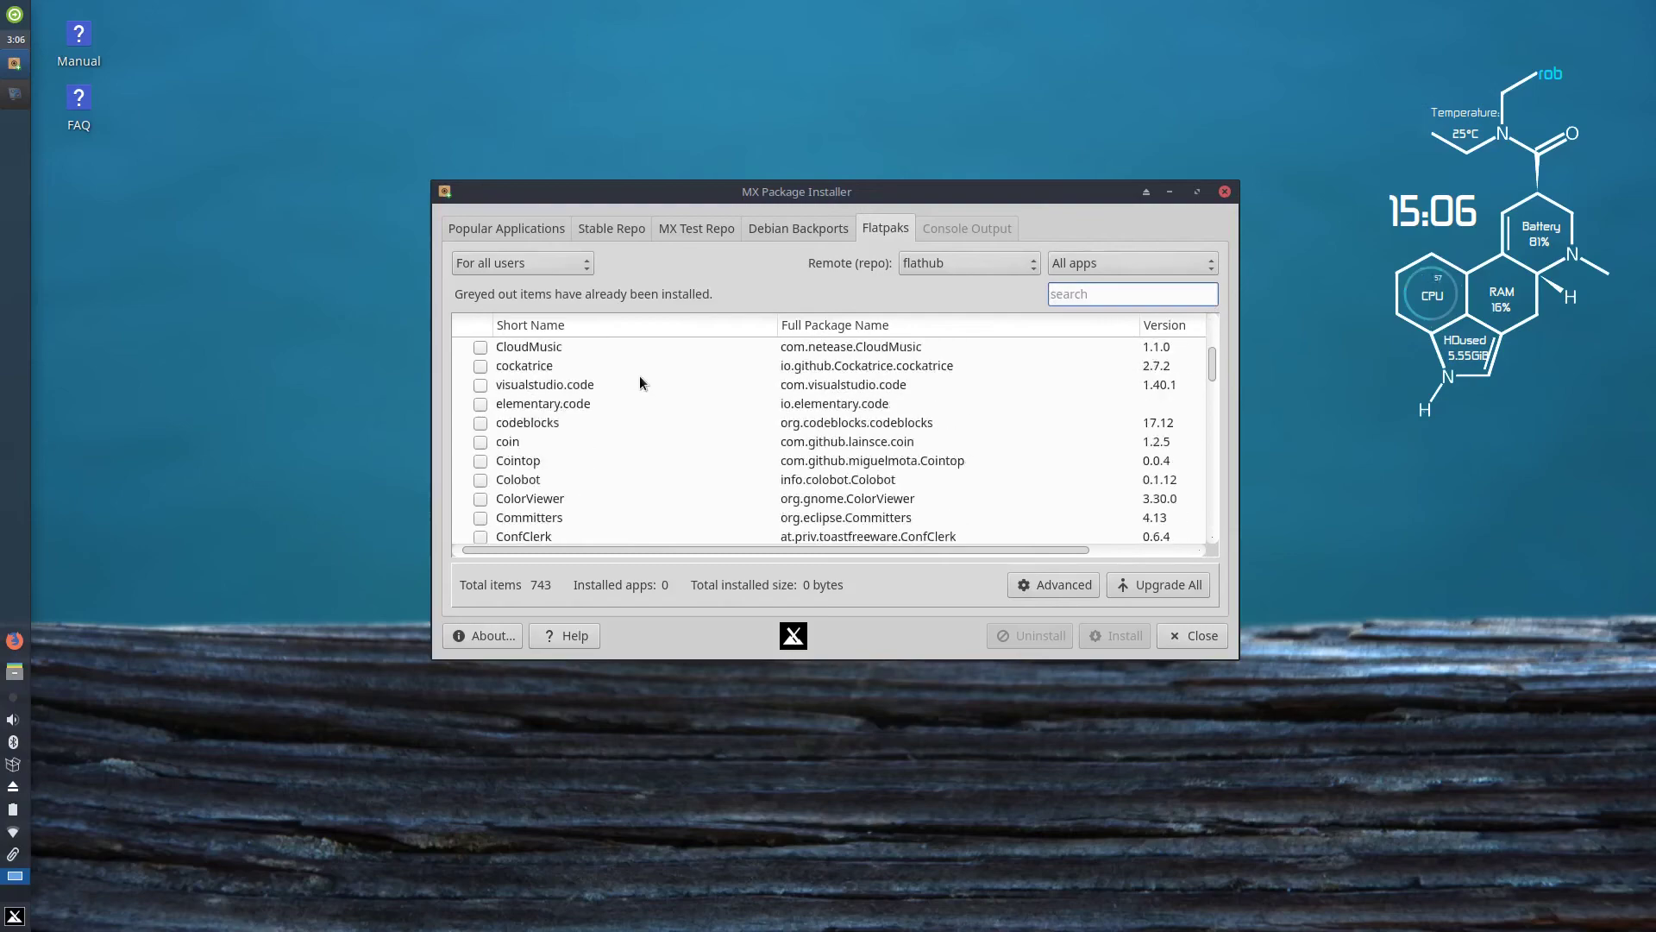
{"action": "scroll", "coordinate": [640, 379], "scroll_direction": "down", "scroll_amount": 5}
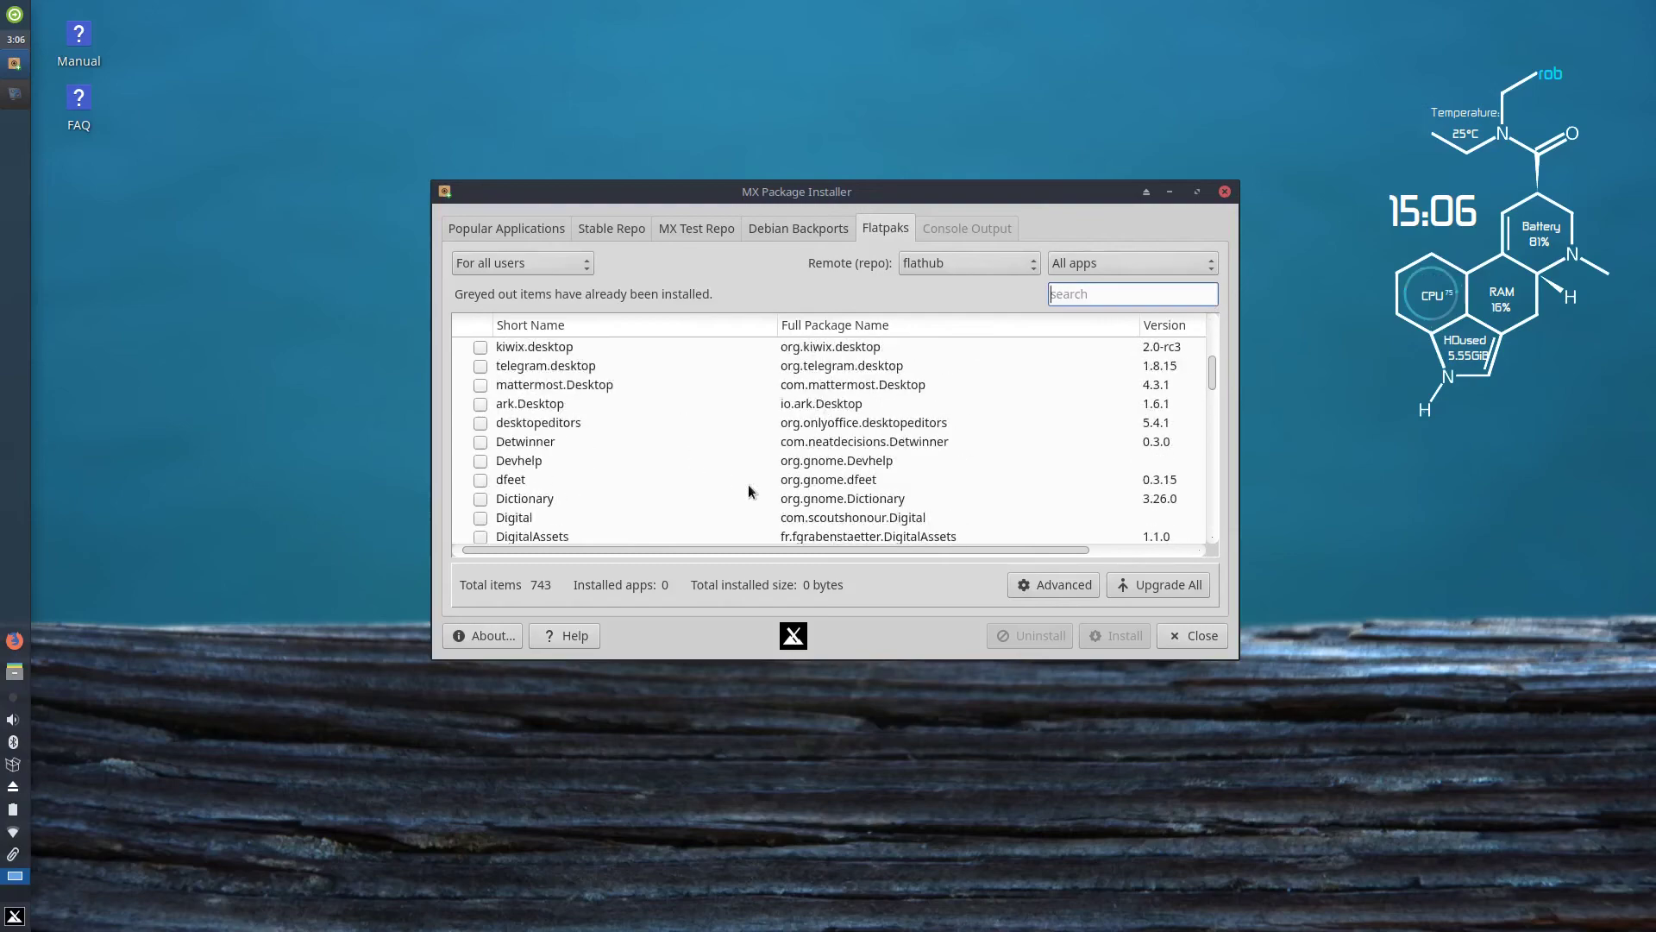
{"action": "left_click", "coordinate": [1216, 636]}
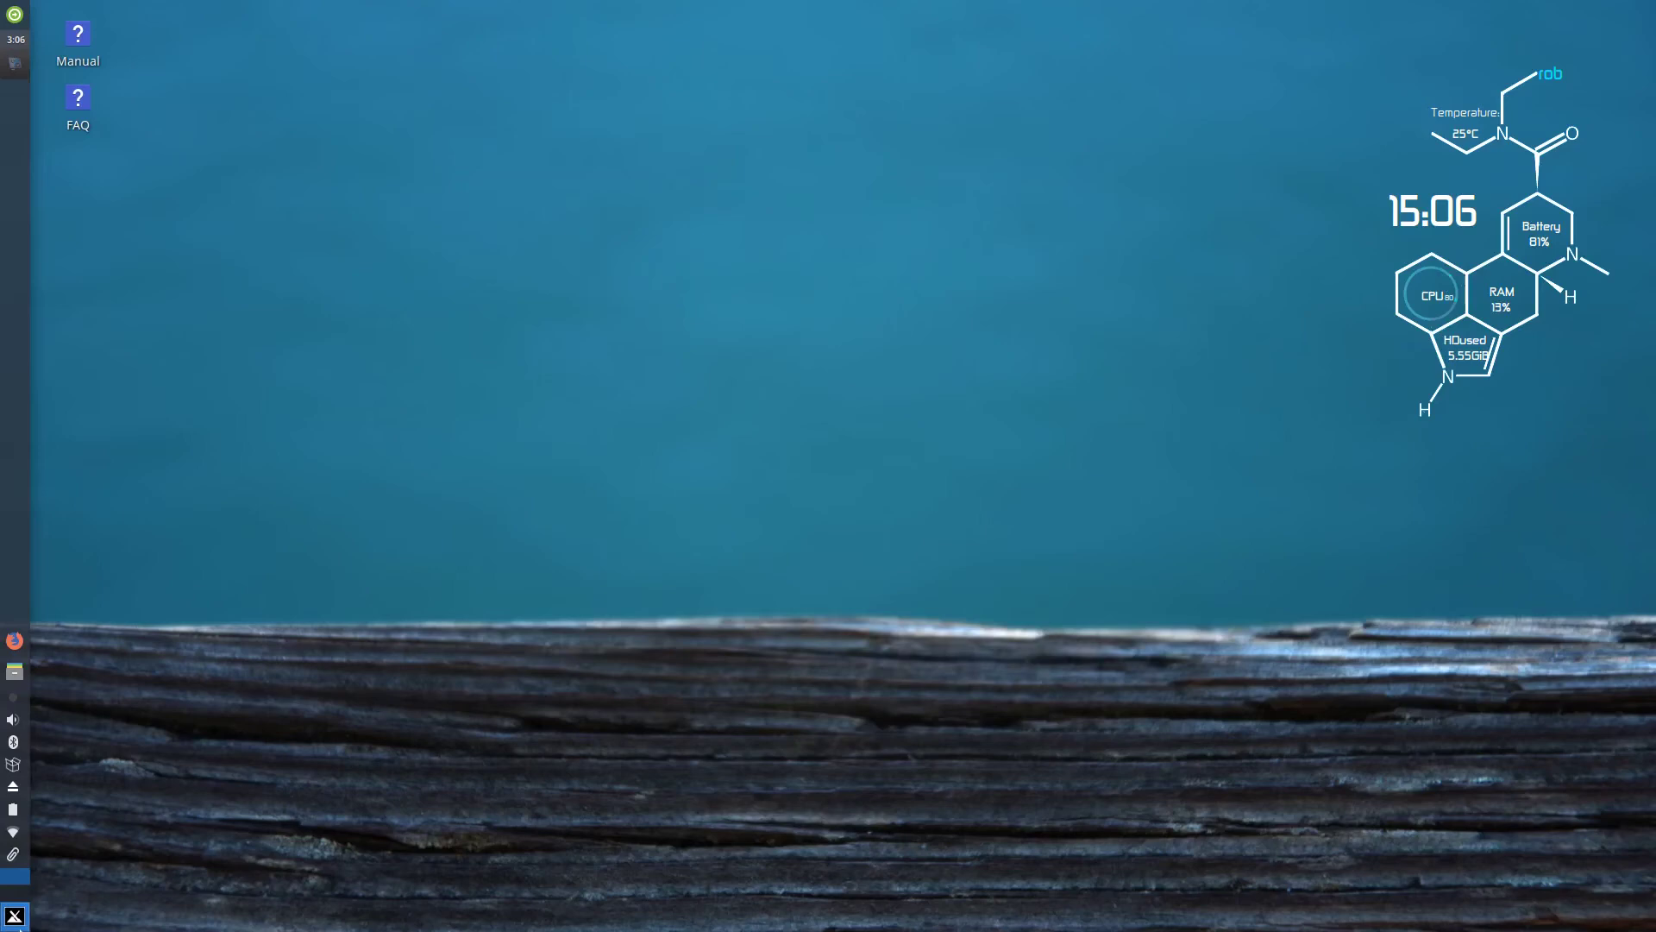
- Open the Whisker menu on MX Tools and scroll its entries from Bash Config to MX System Sounds
{"action": "left_click", "coordinate": [21, 923]}
{"action": "mouse_move", "coordinate": [438, 302]}
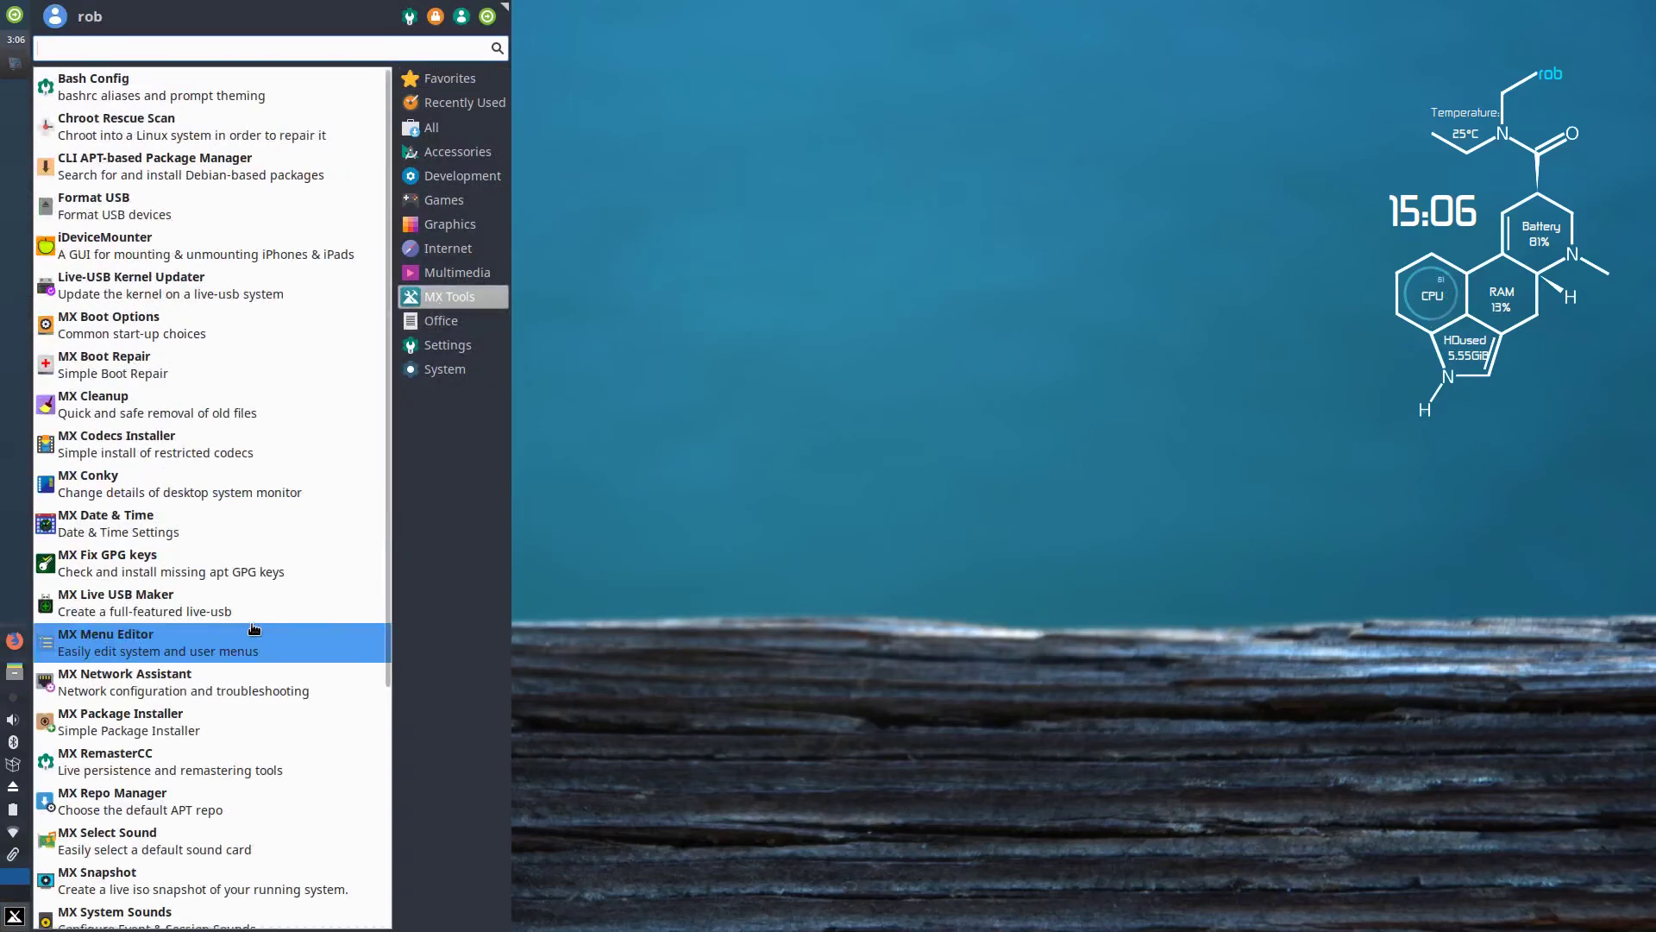
{"action": "scroll", "coordinate": [253, 628], "scroll_direction": "down", "scroll_amount": 2}
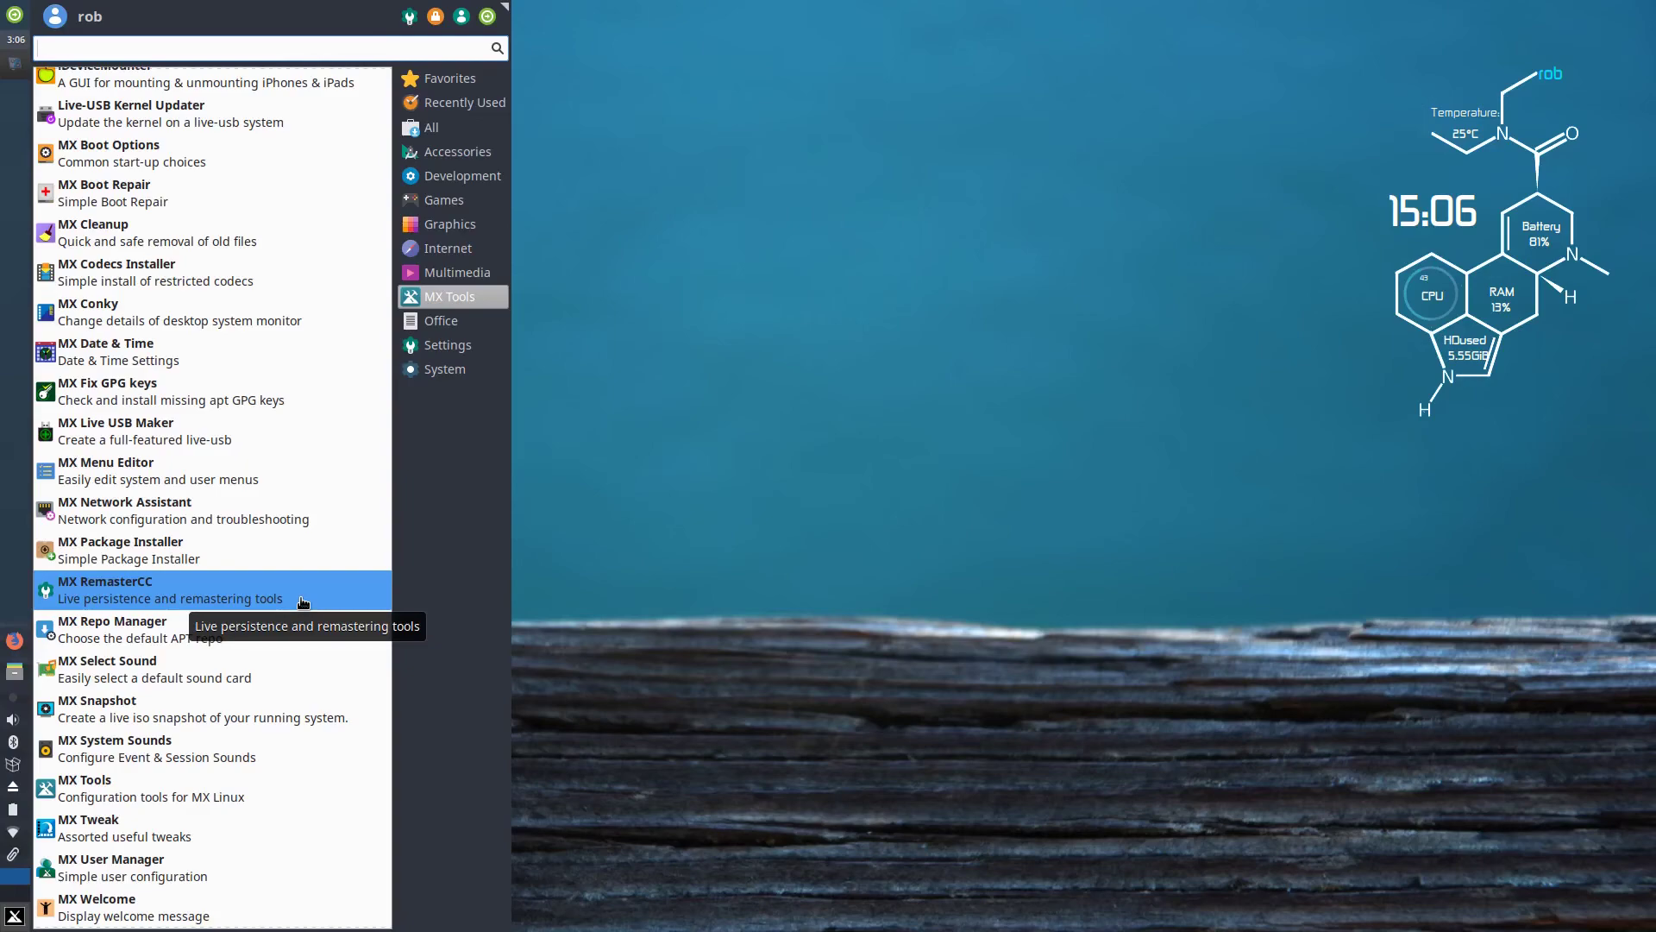
{"action": "scroll", "coordinate": [303, 602], "scroll_direction": "down", "scroll_amount": 3}
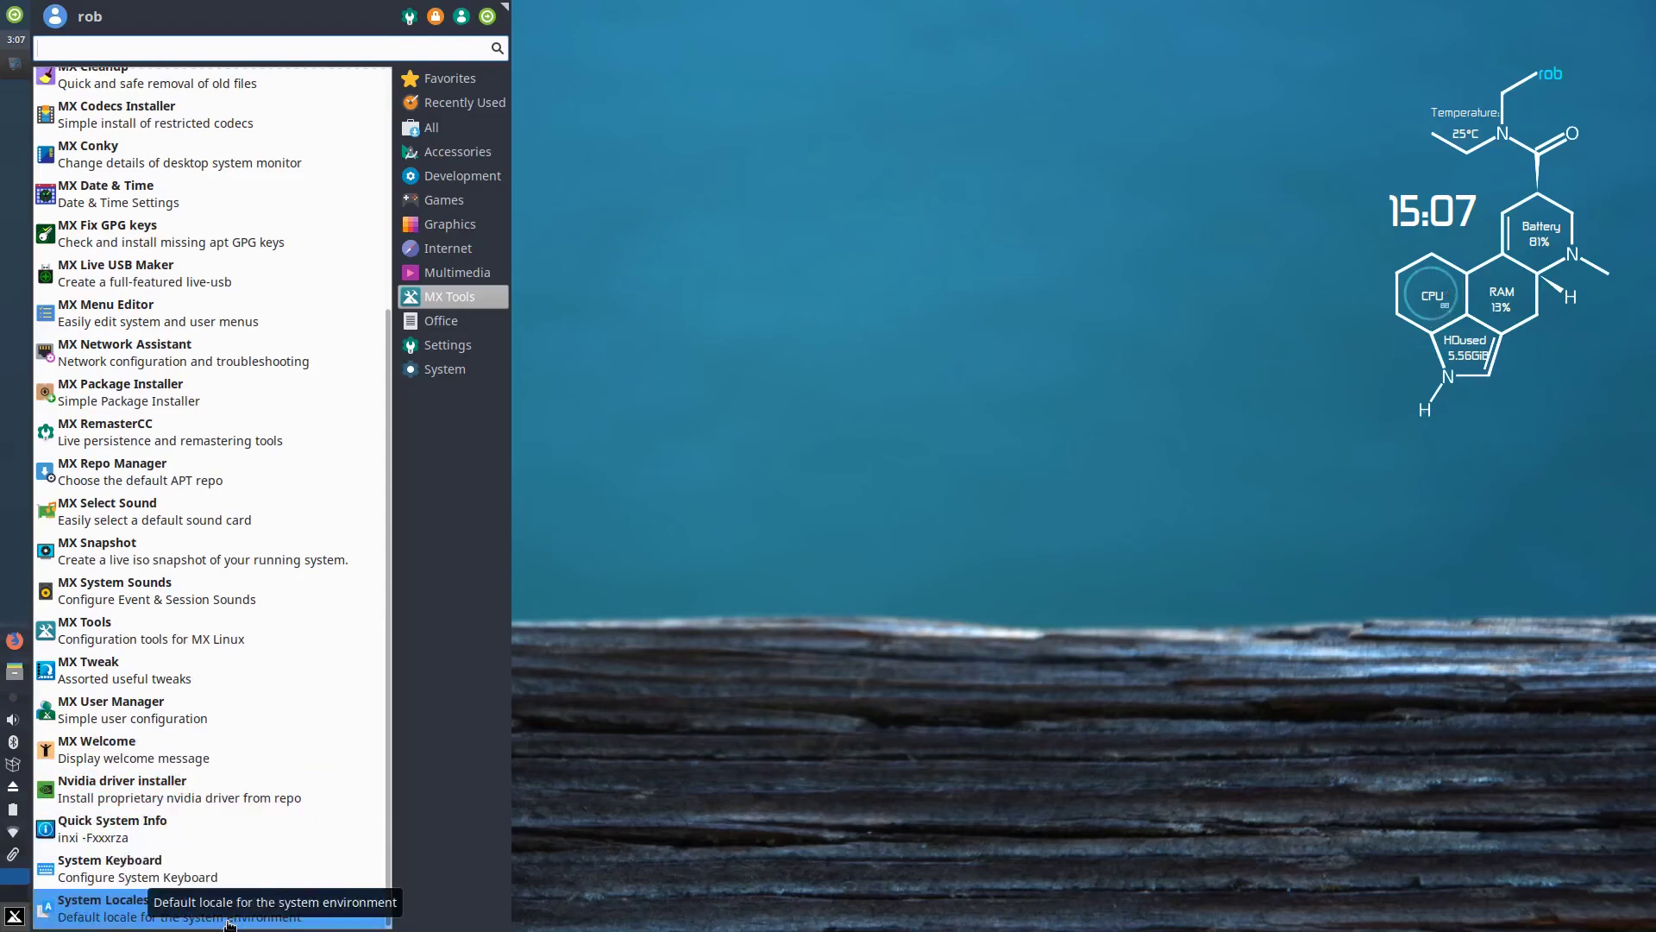
{"action": "scroll", "coordinate": [266, 703], "scroll_direction": "up", "scroll_amount": 3}
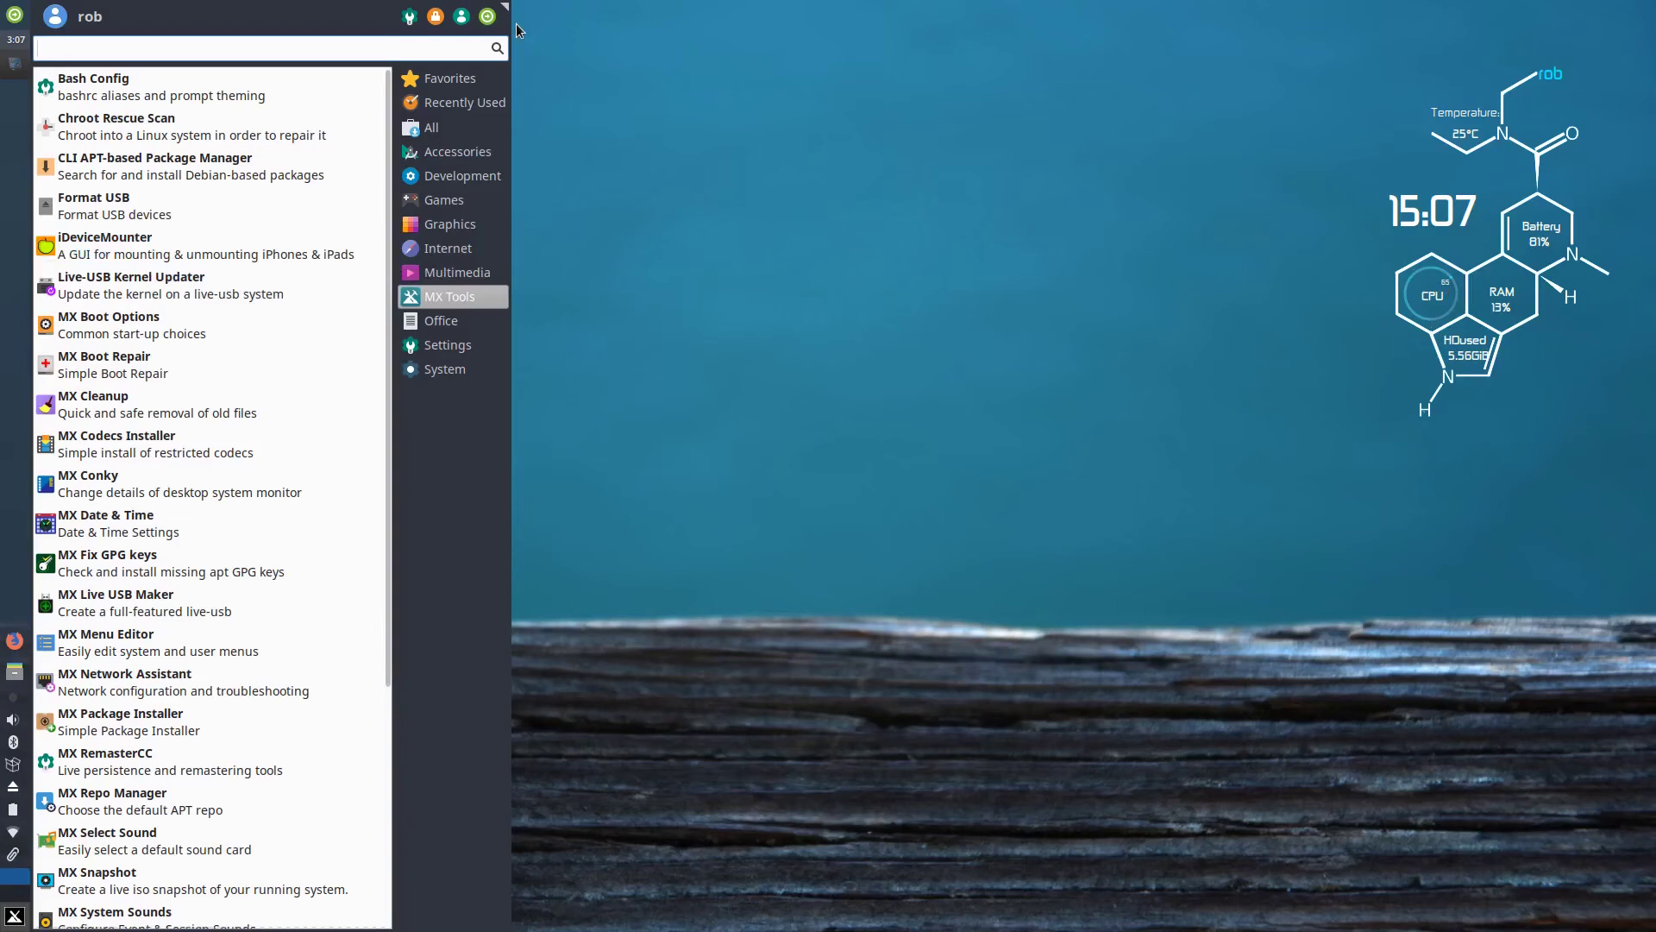
- Shrink the menu, make it taller again, close it, then reopen to Favorites and close it
{"action": "left_click_drag", "start_coordinate": [509, 11], "coordinate": [432, 627]}
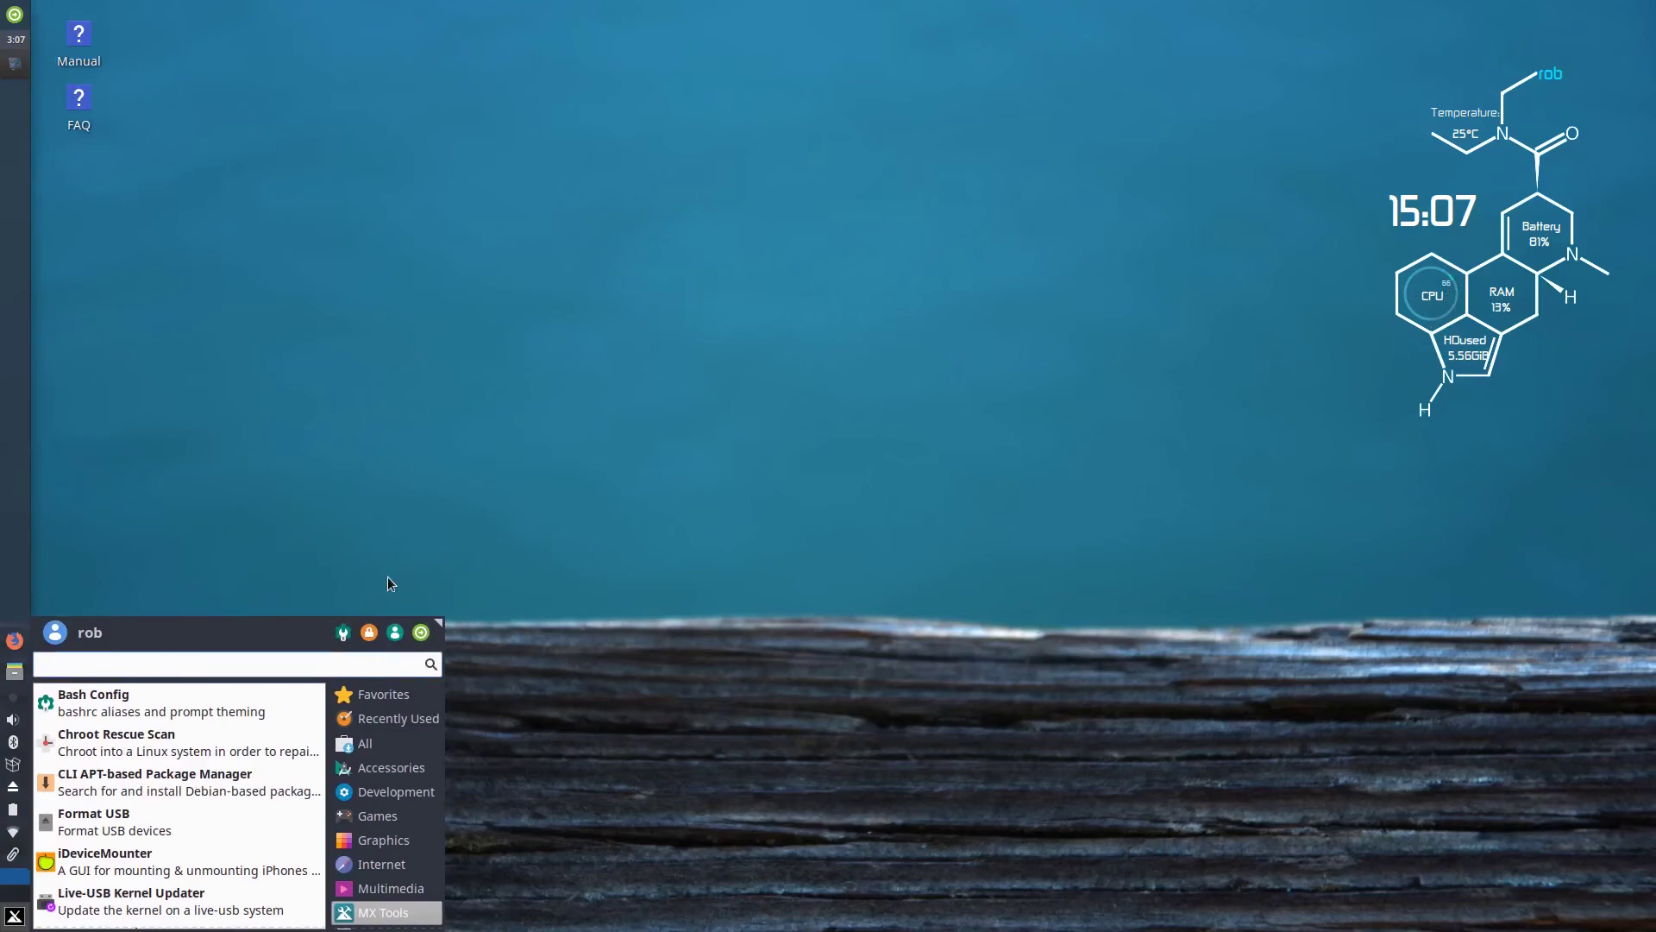
{"action": "left_click_drag", "start_coordinate": [433, 623], "coordinate": [415, 374]}
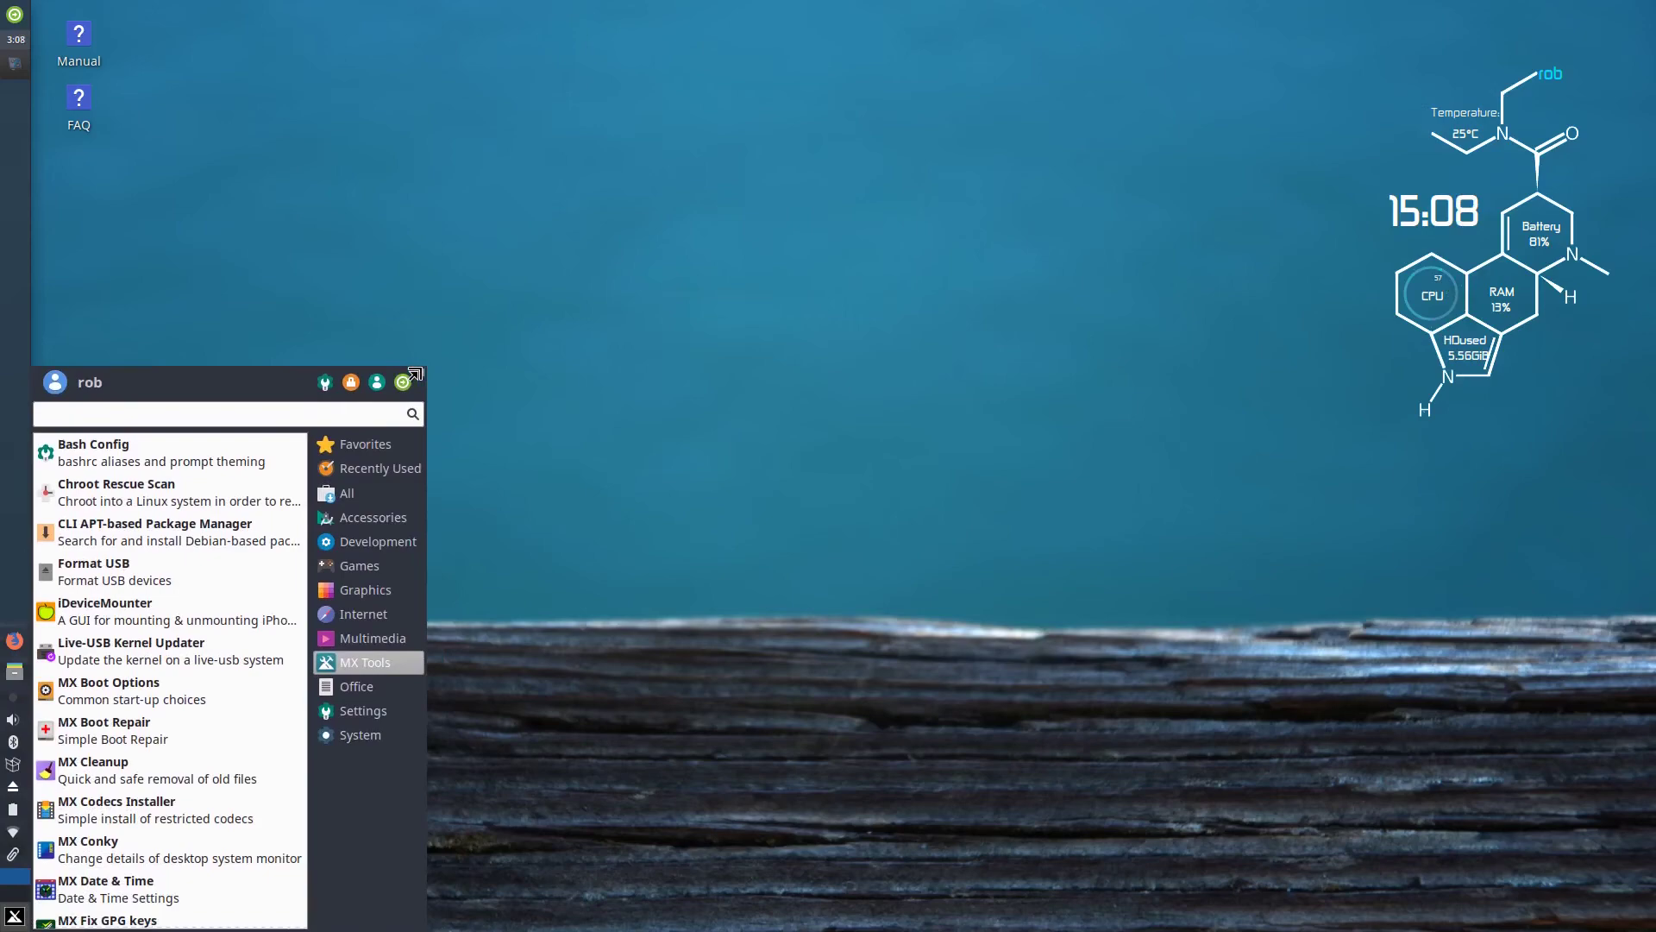
{"action": "left_click", "coordinate": [622, 414]}
{"action": "left_click", "coordinate": [13, 919]}
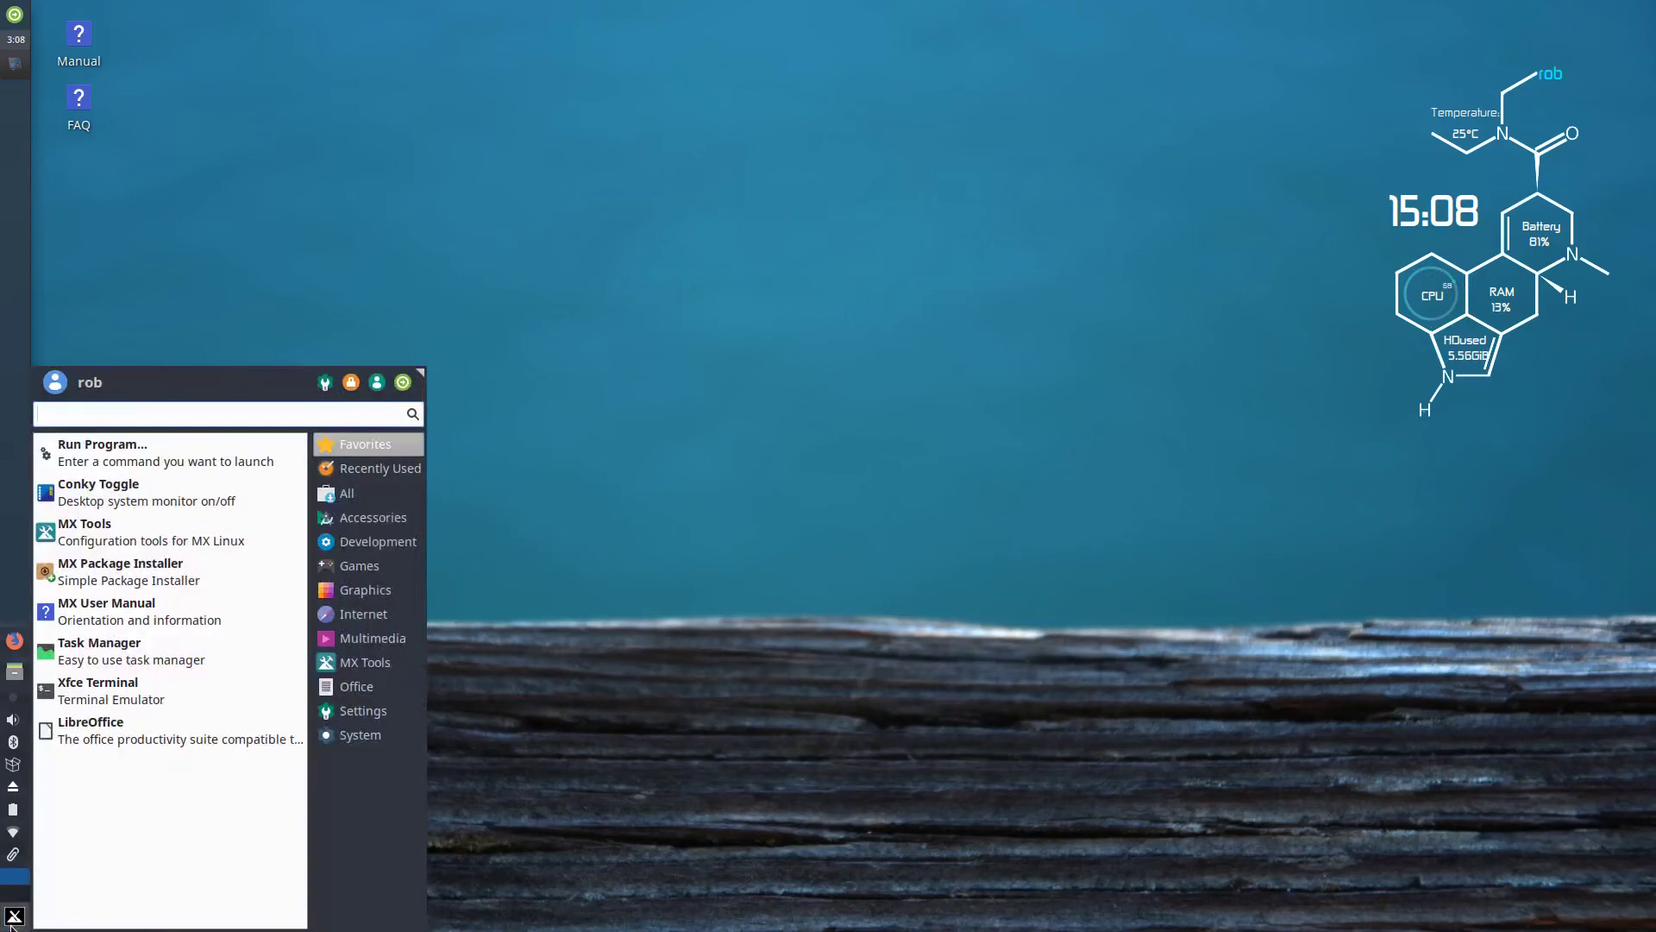
{"action": "left_click", "coordinate": [13, 925]}
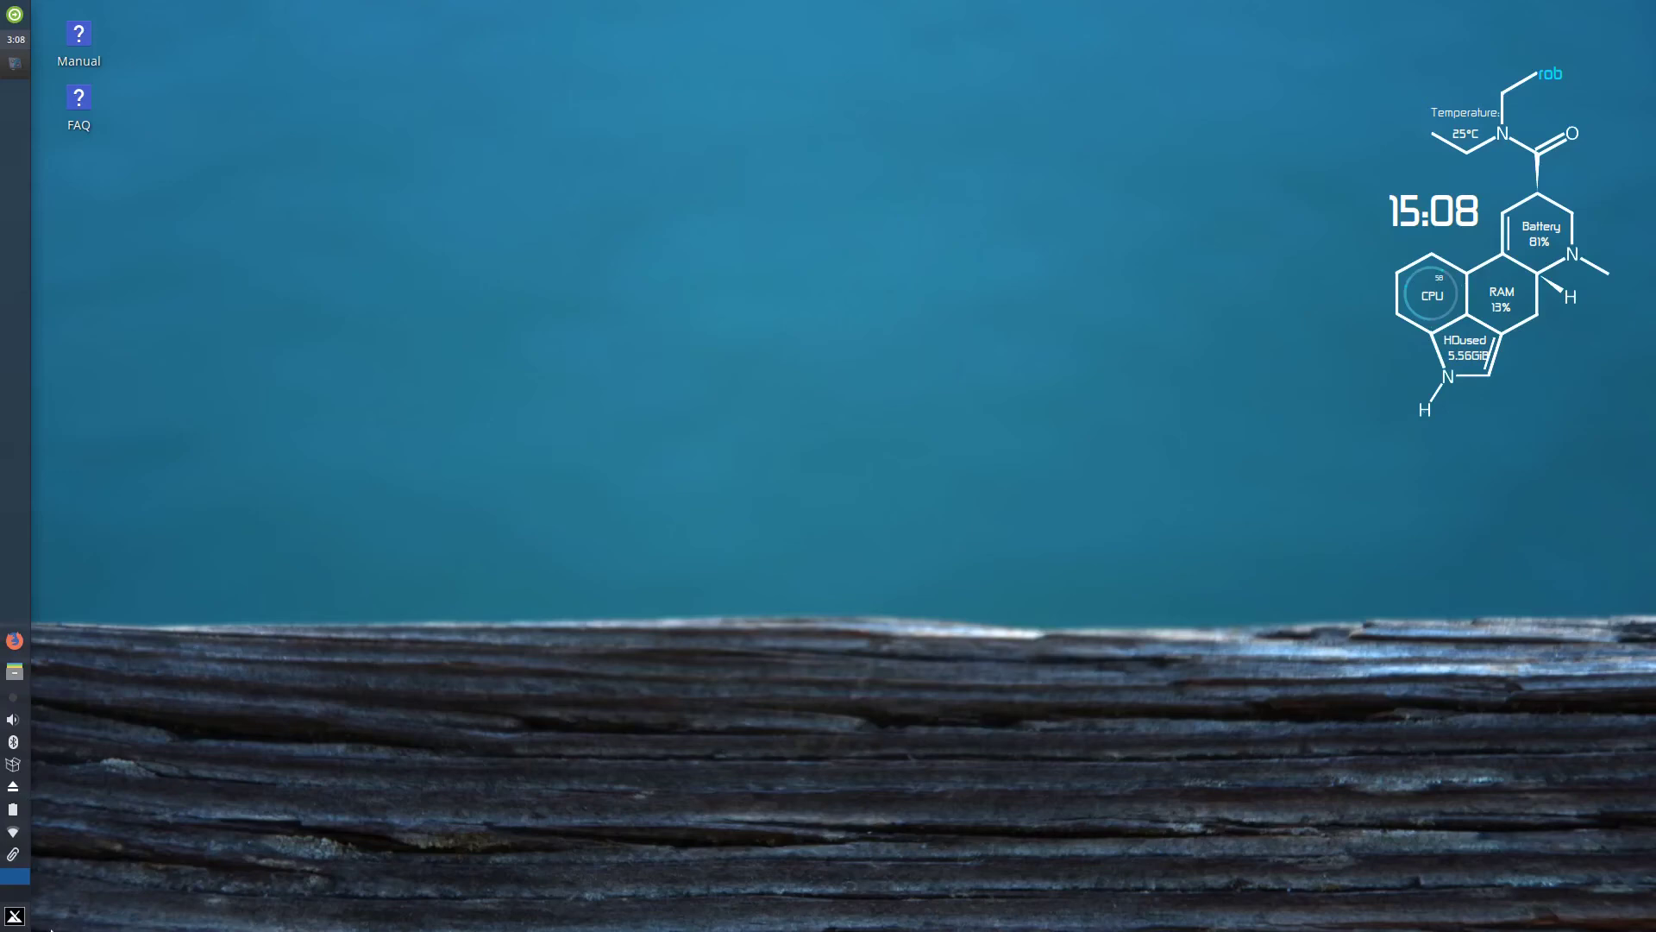
- Open the menu, browse System, All and Games through Multimedia, ending on the Office apps
{"action": "left_click", "coordinate": [14, 915]}
{"action": "left_click", "coordinate": [320, 737]}
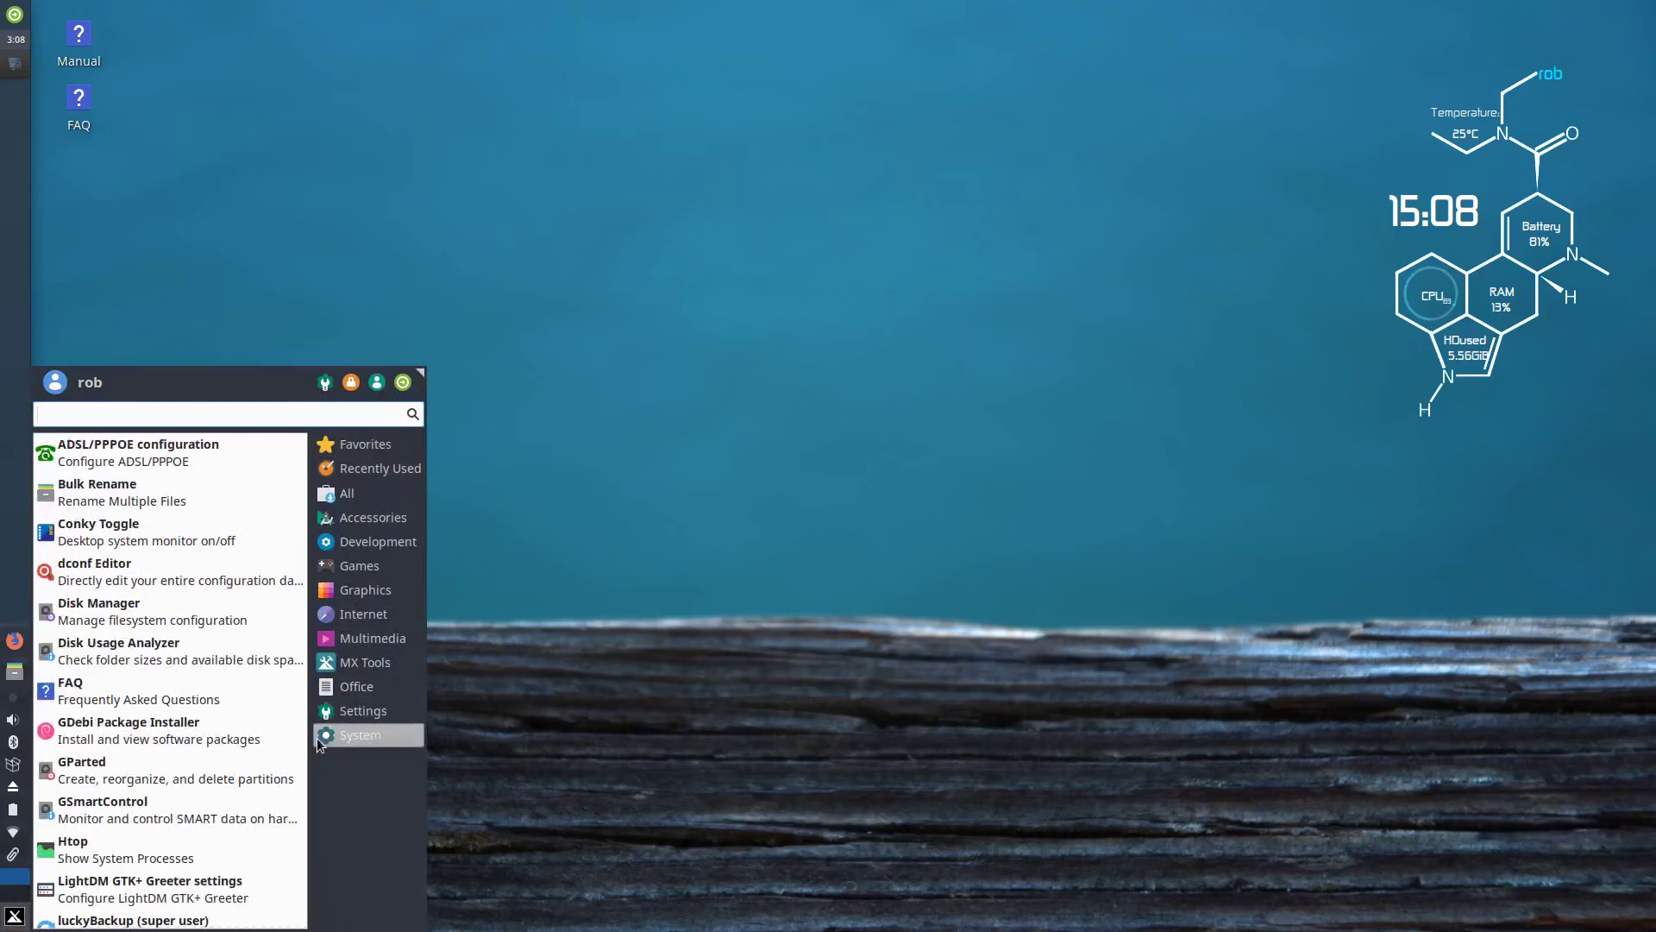
{"action": "left_click", "coordinate": [362, 496]}
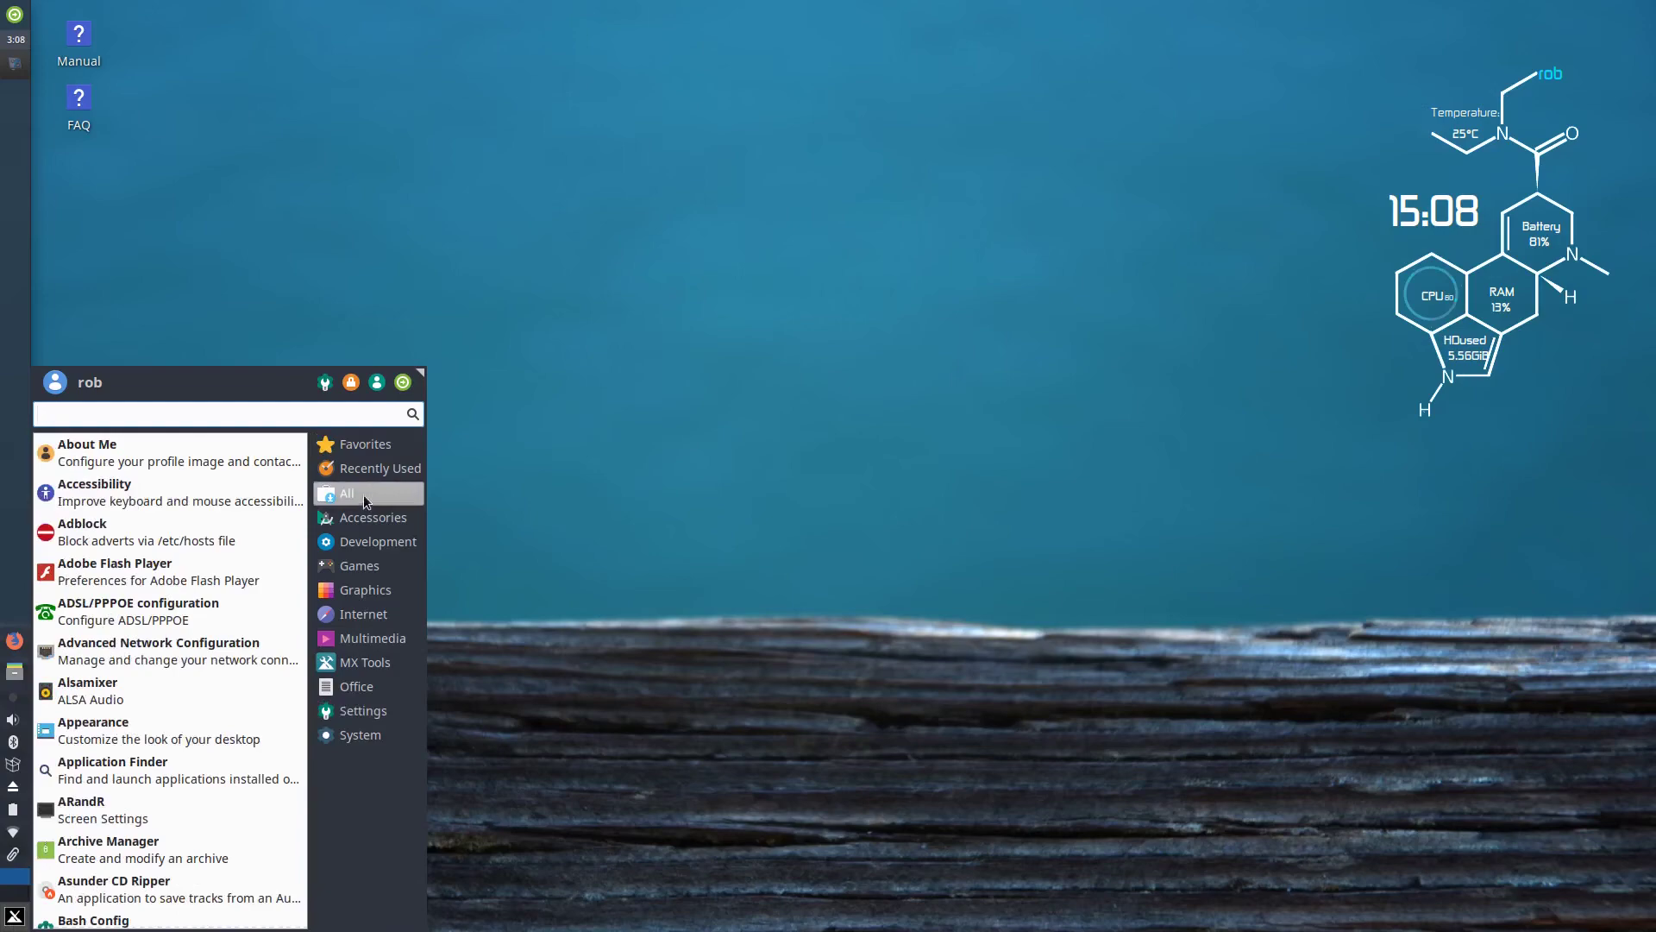
{"action": "mouse_move", "coordinate": [373, 573]}
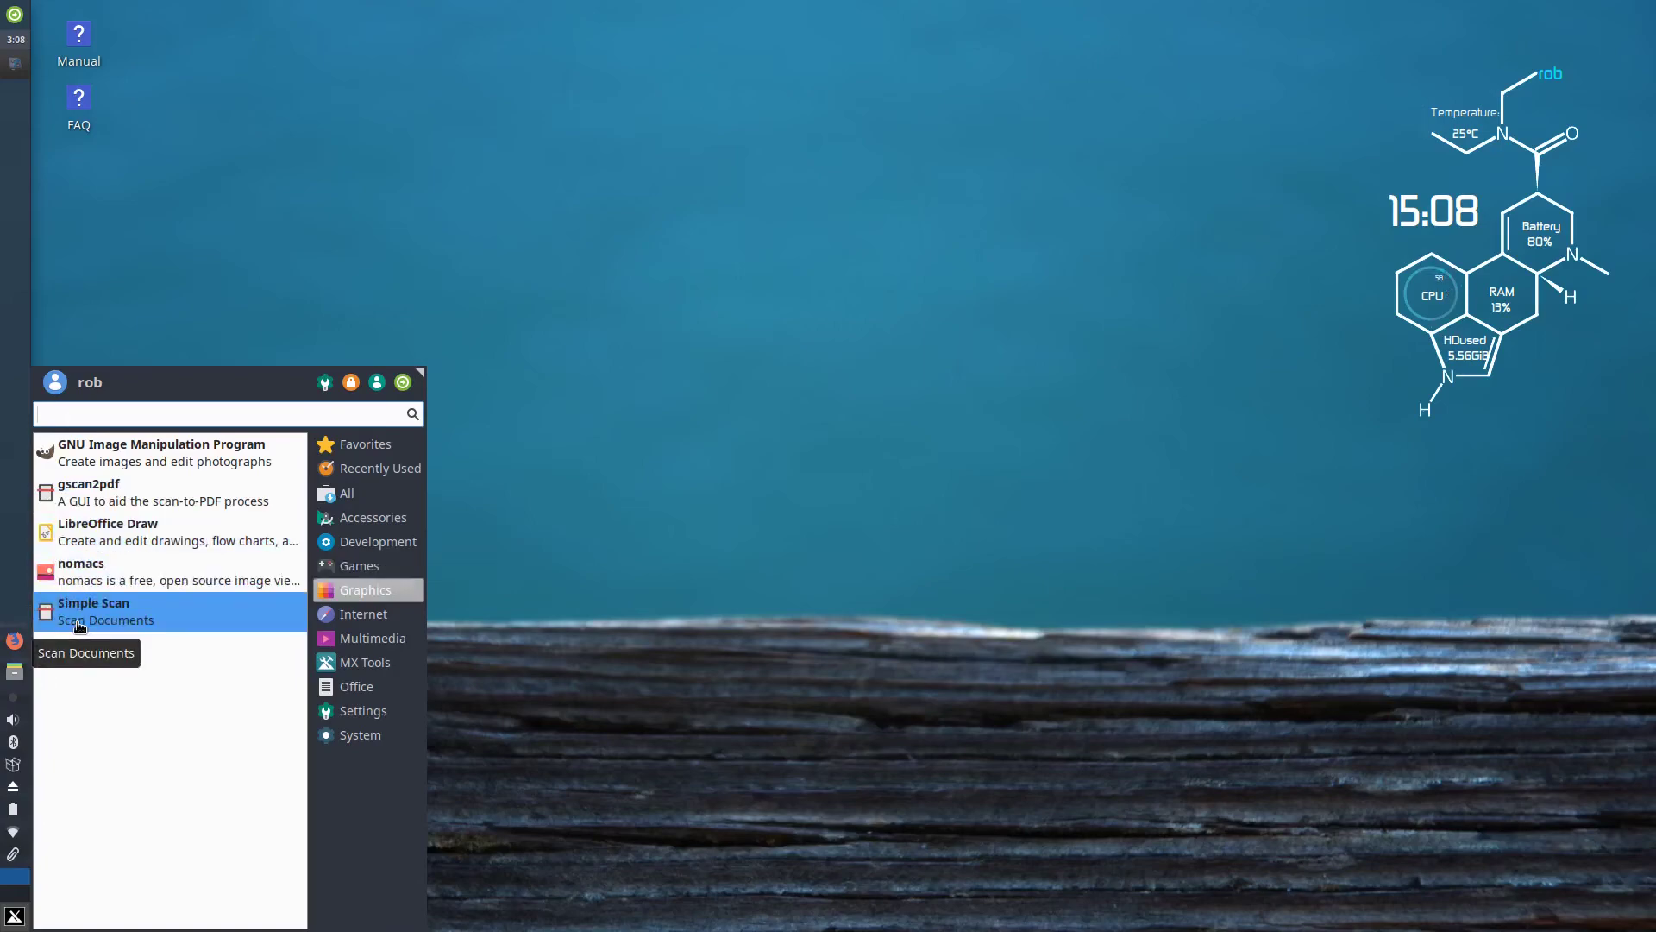
{"action": "mouse_move", "coordinate": [364, 637]}
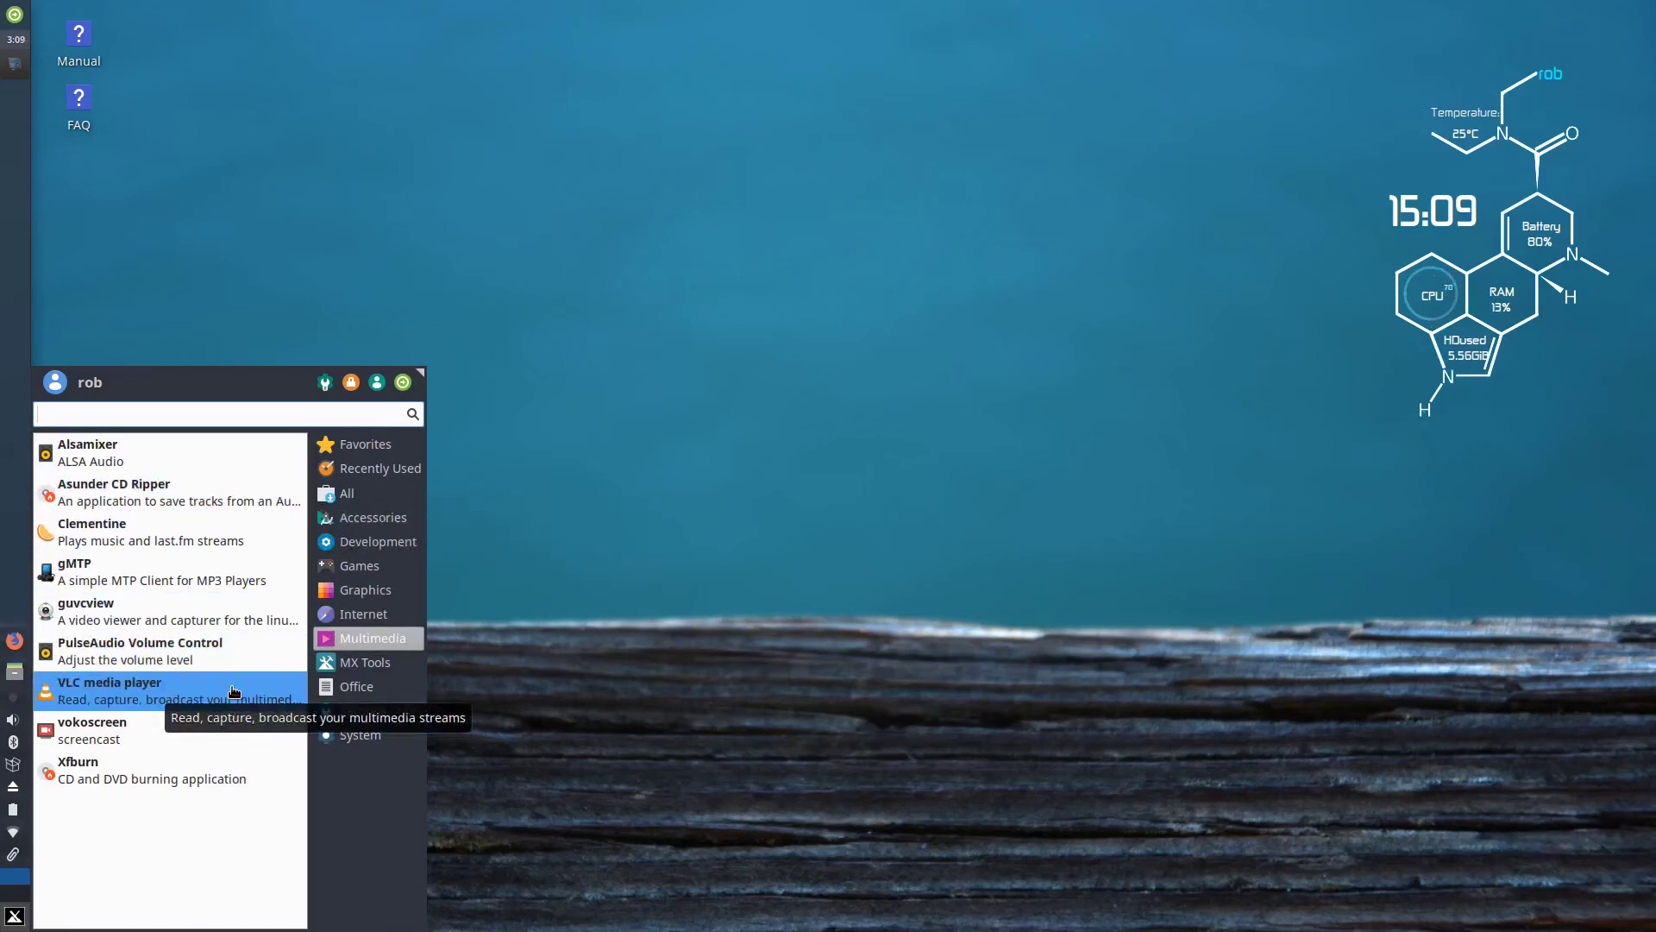
{"action": "left_click", "coordinate": [390, 686]}
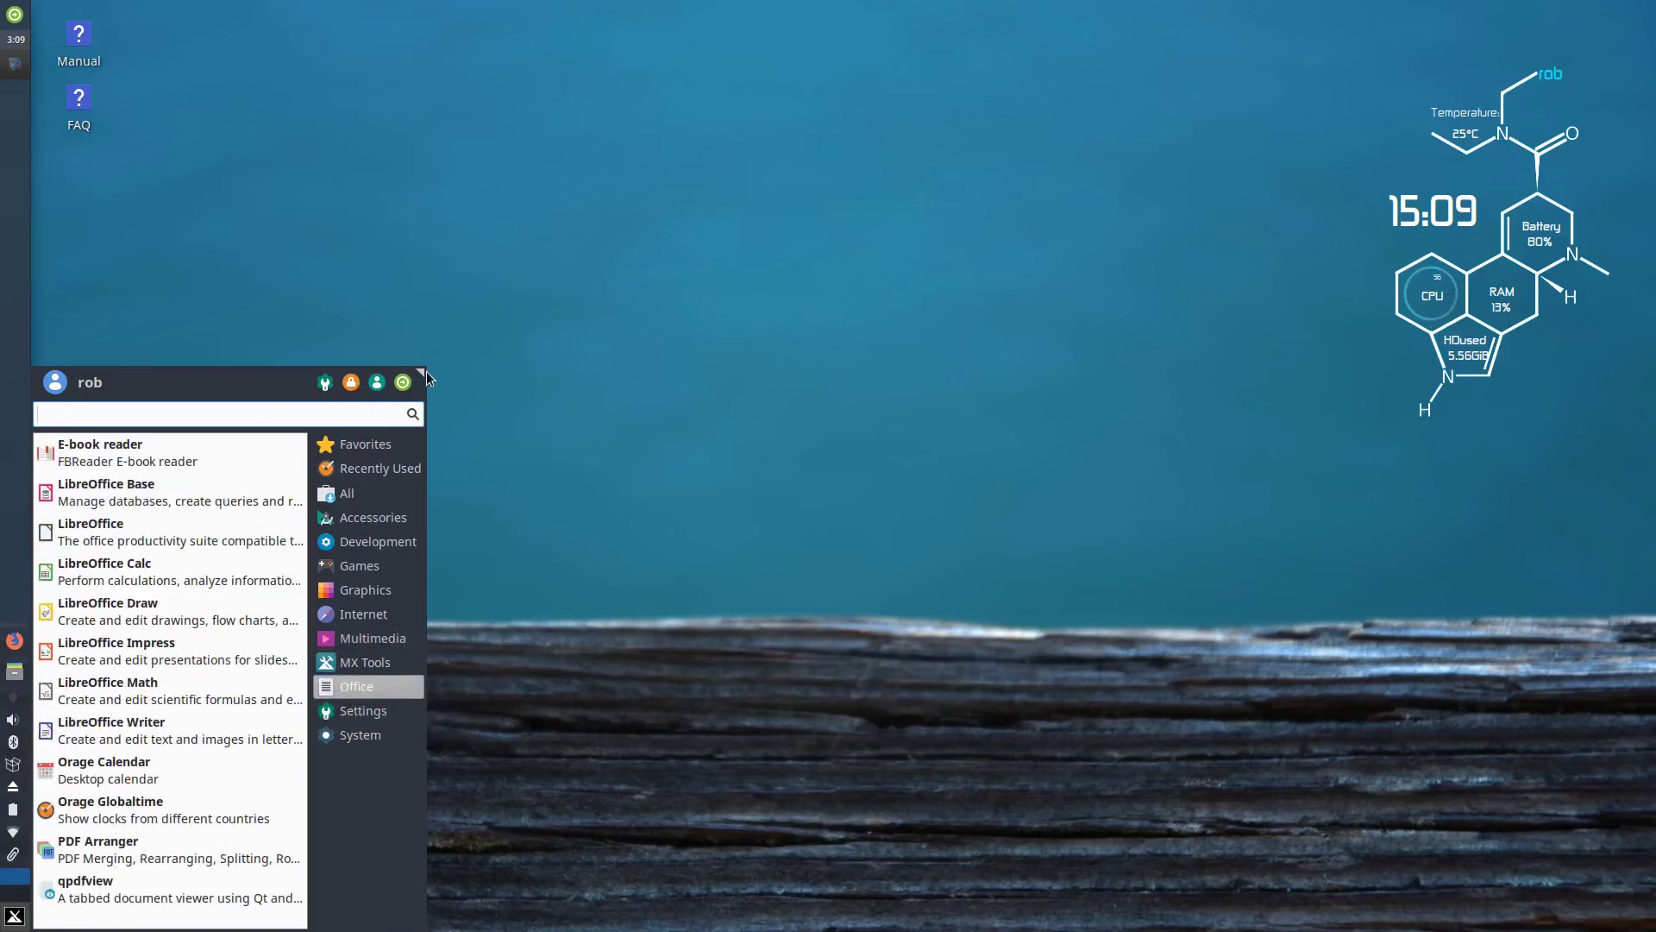
- Drag the menu larger, then browse the System, Settings and MX Tools lists
{"action": "left_click_drag", "start_coordinate": [429, 372], "coordinate": [583, 102]}
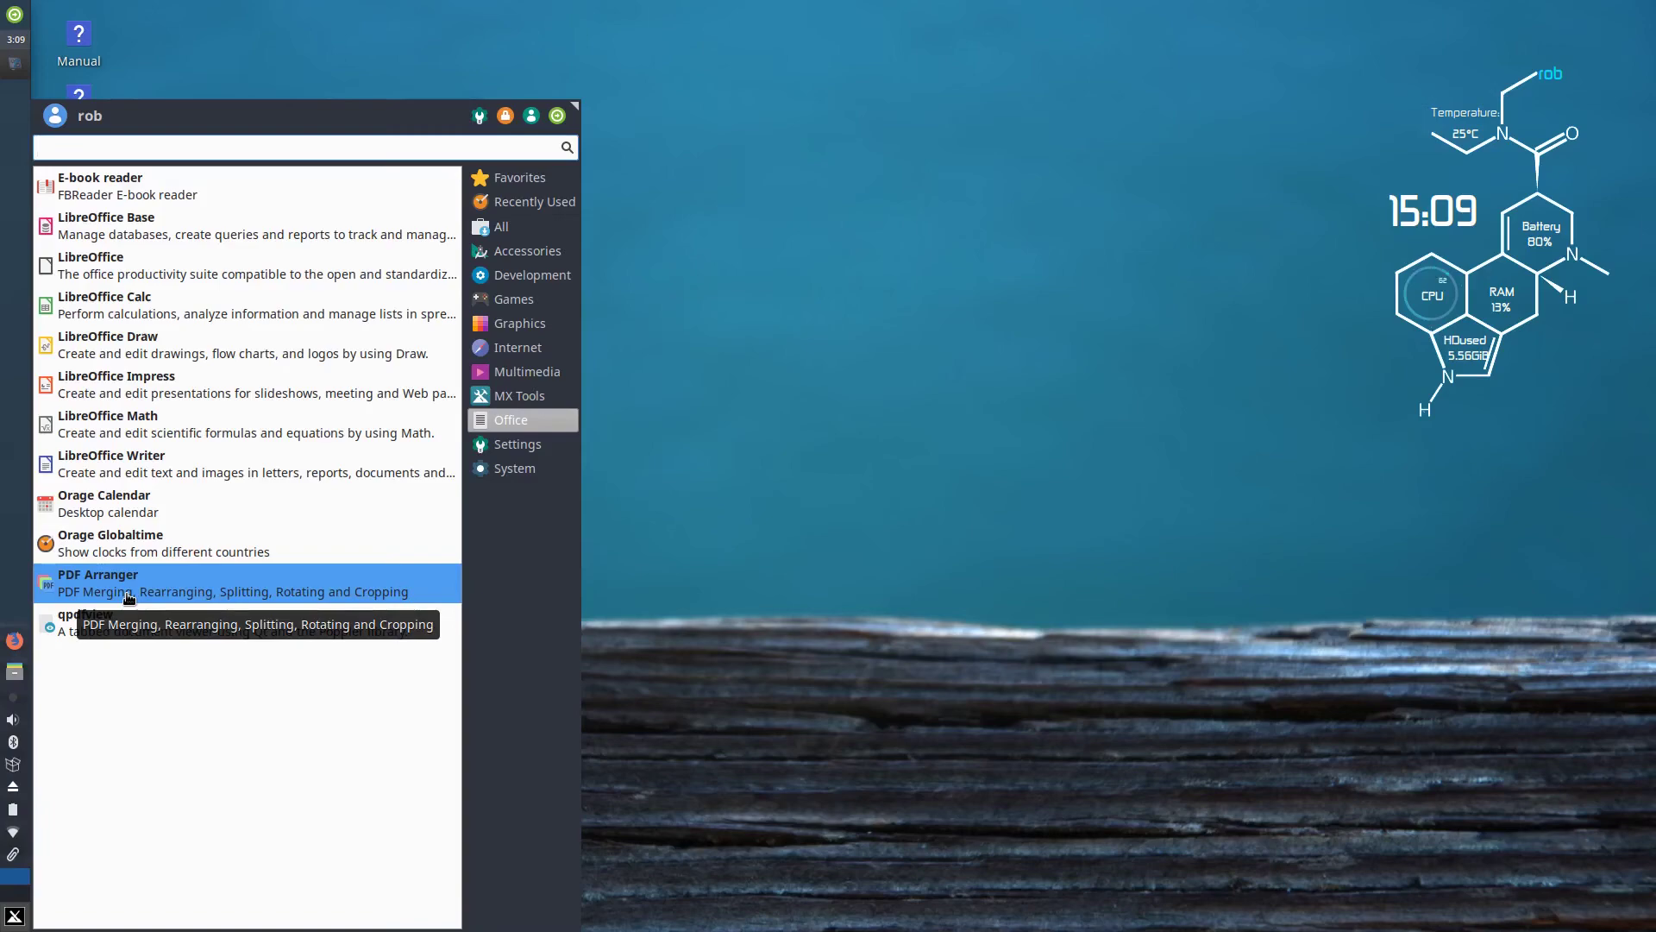
{"action": "left_click", "coordinate": [515, 474]}
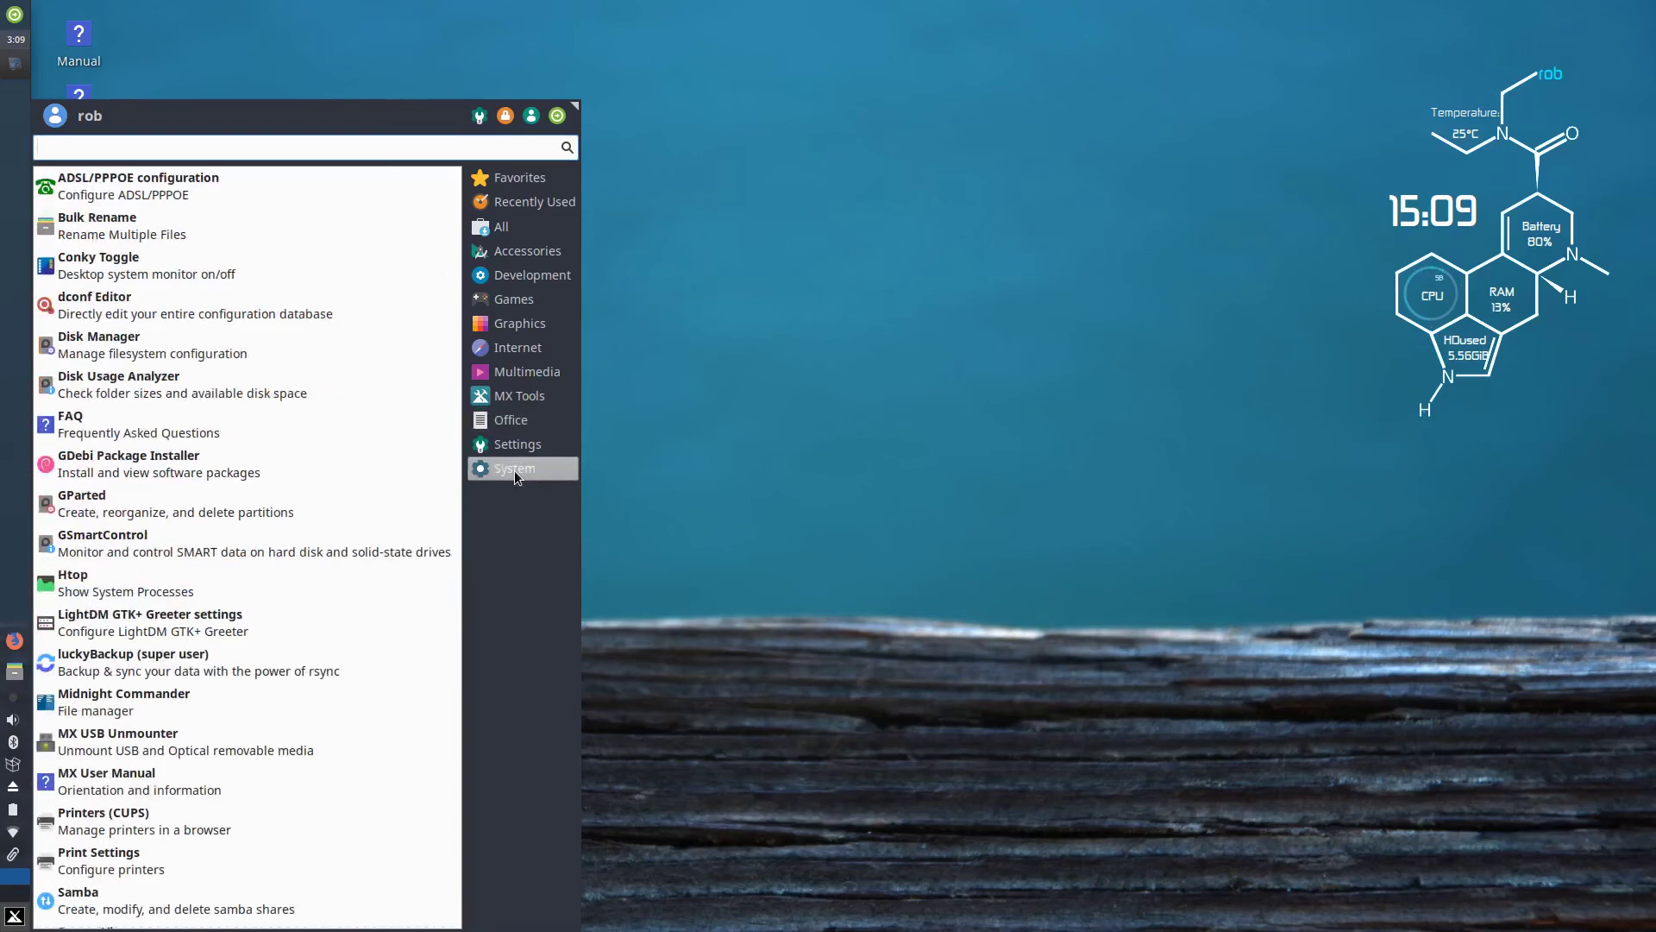
{"action": "left_click", "coordinate": [516, 455]}
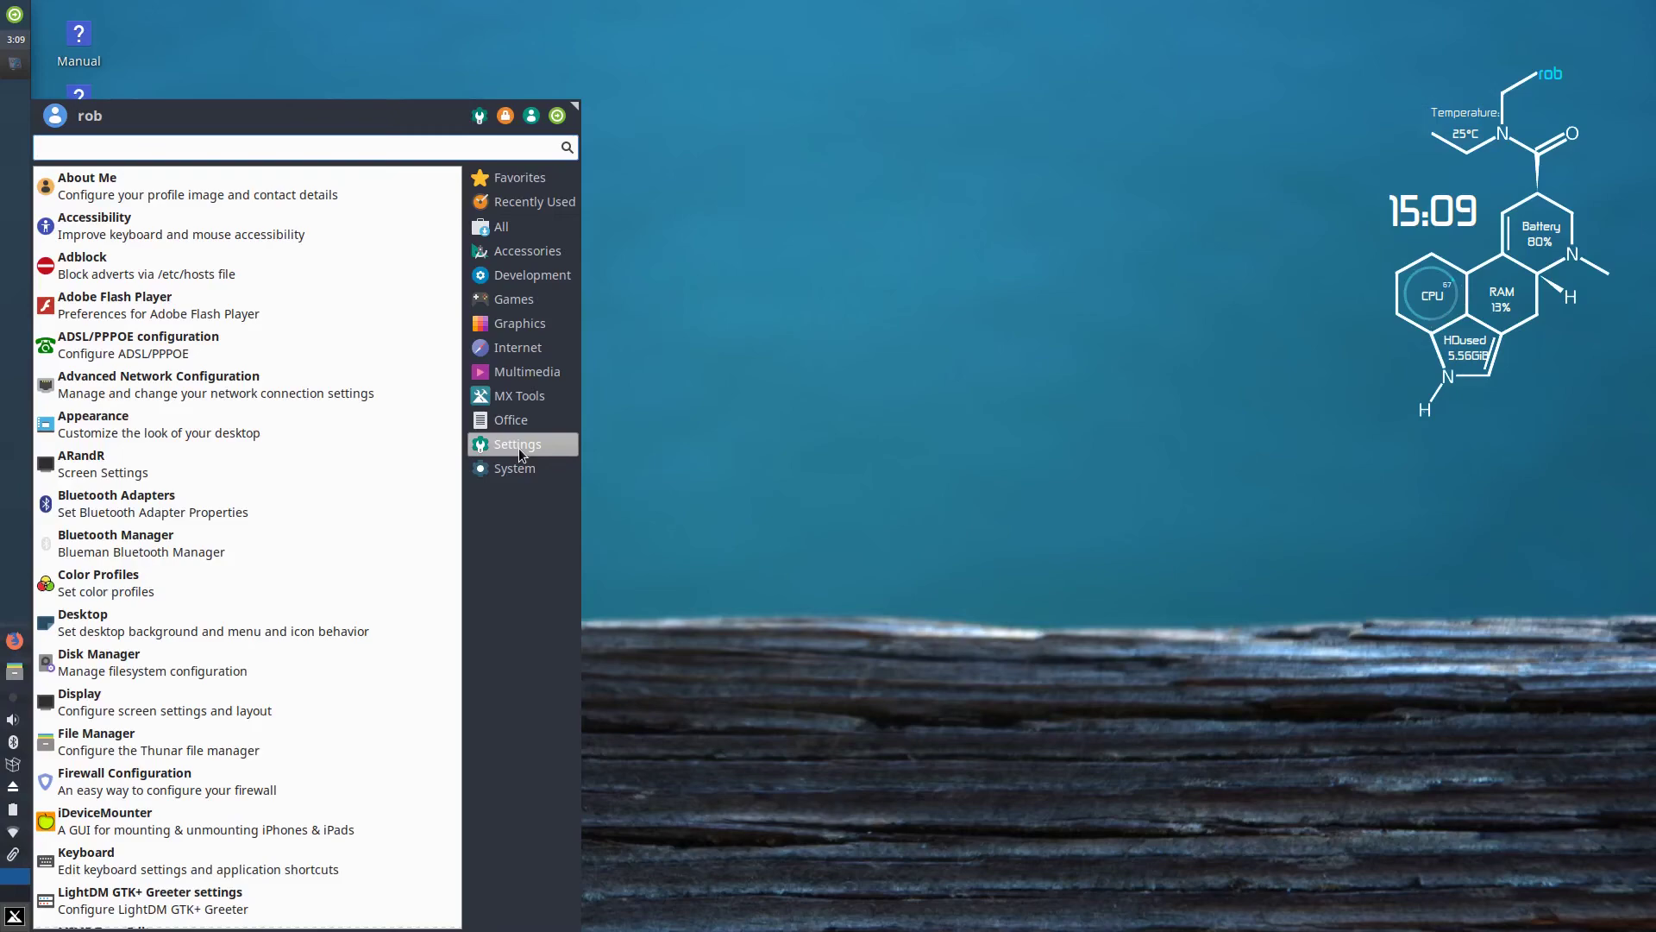
{"action": "scroll", "coordinate": [302, 641], "scroll_direction": "down", "scroll_amount": 4}
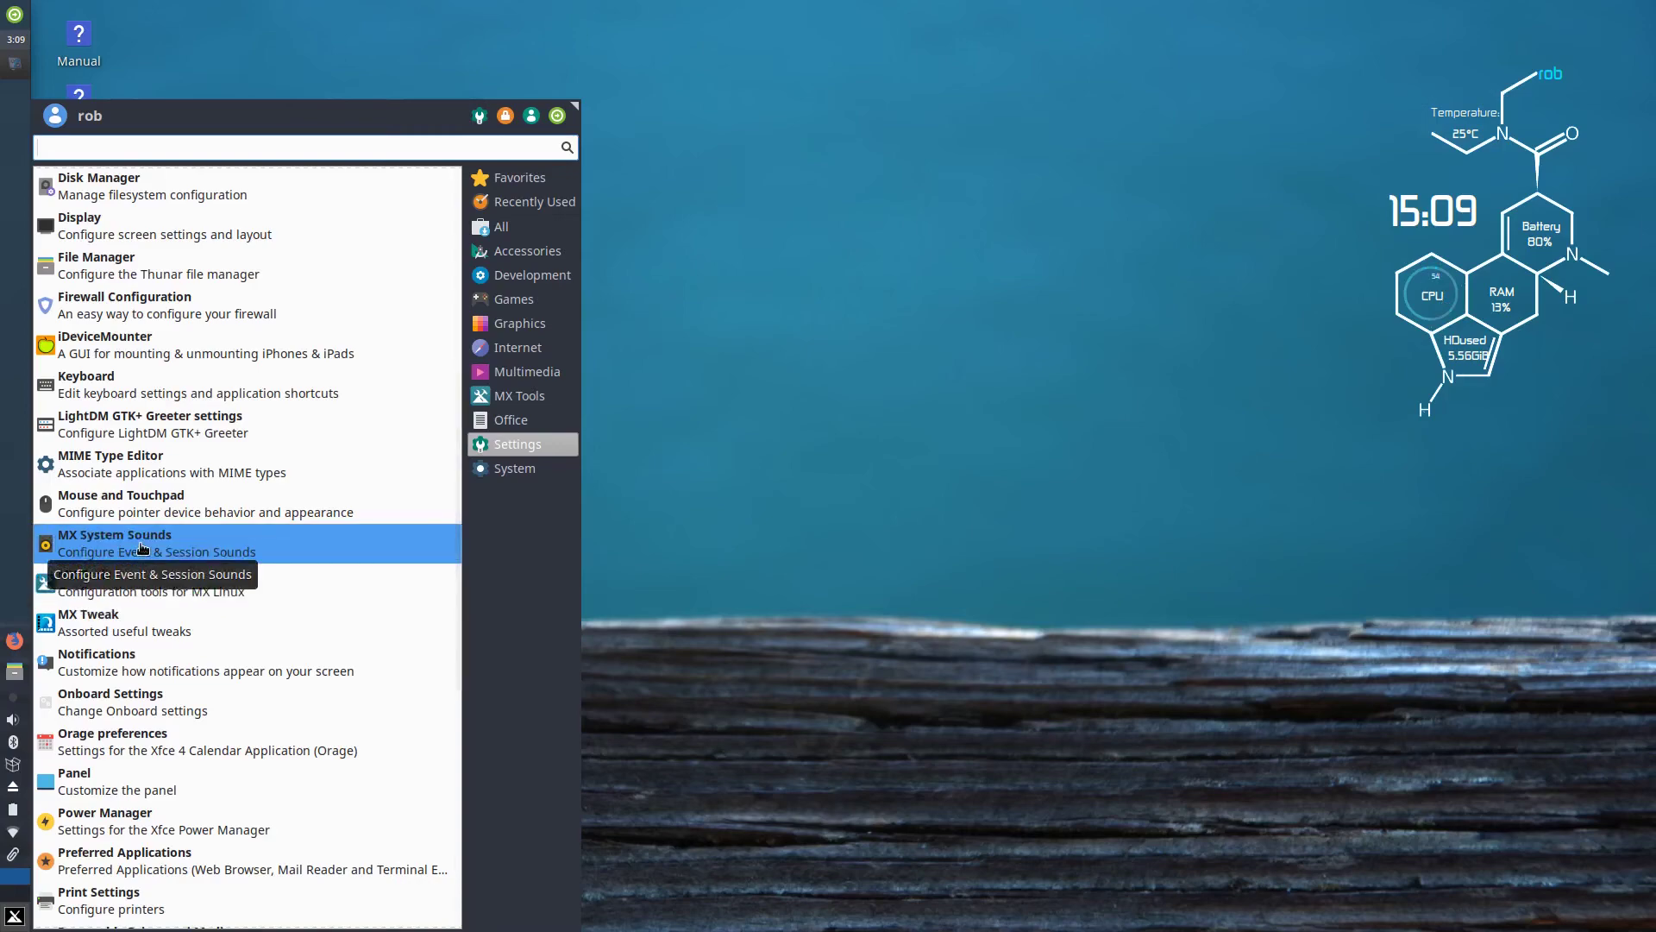
{"action": "left_click", "coordinate": [517, 395]}
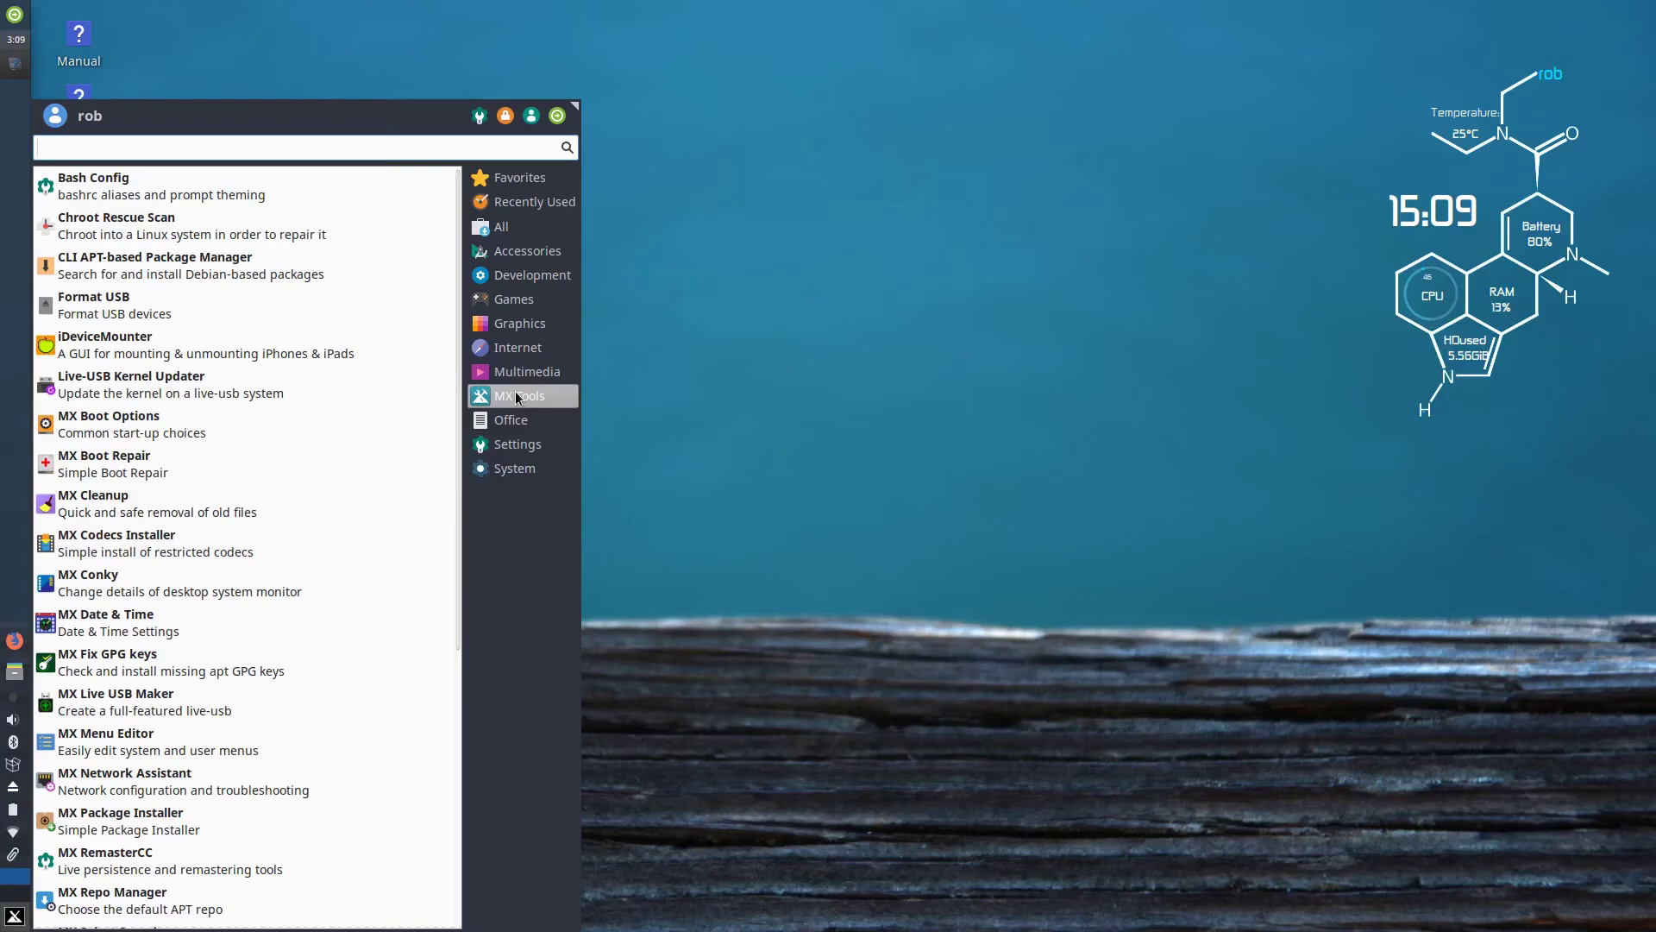
{"action": "mouse_move", "coordinate": [520, 445]}
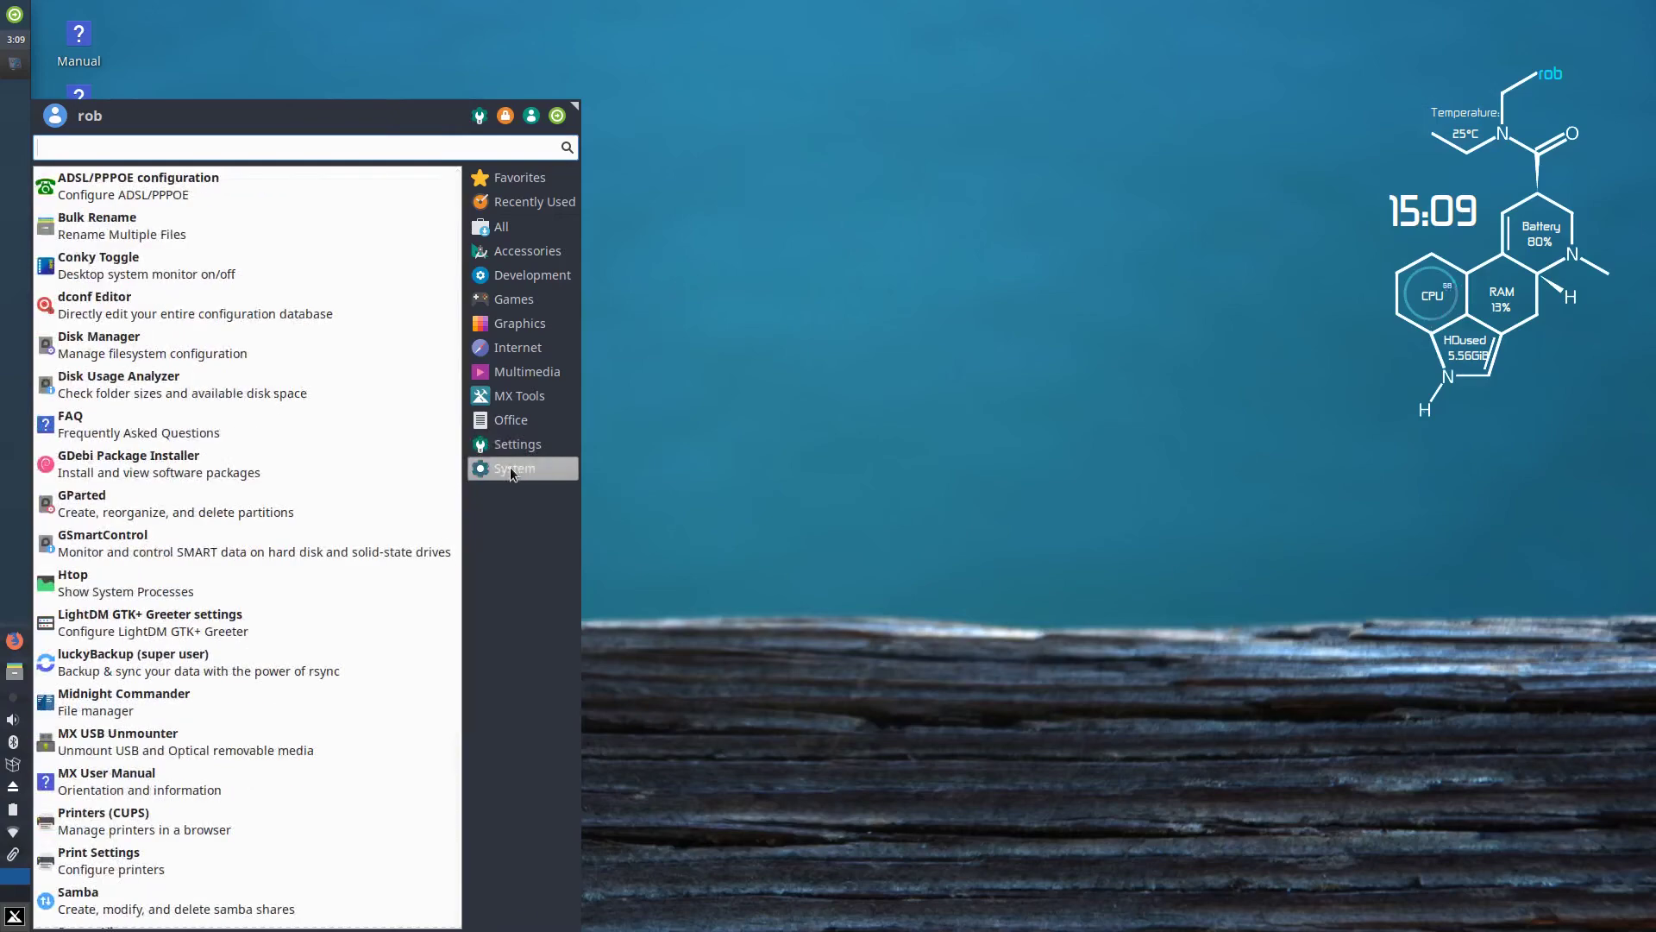
{"action": "scroll", "coordinate": [353, 541], "scroll_direction": "down", "scroll_amount": 3}
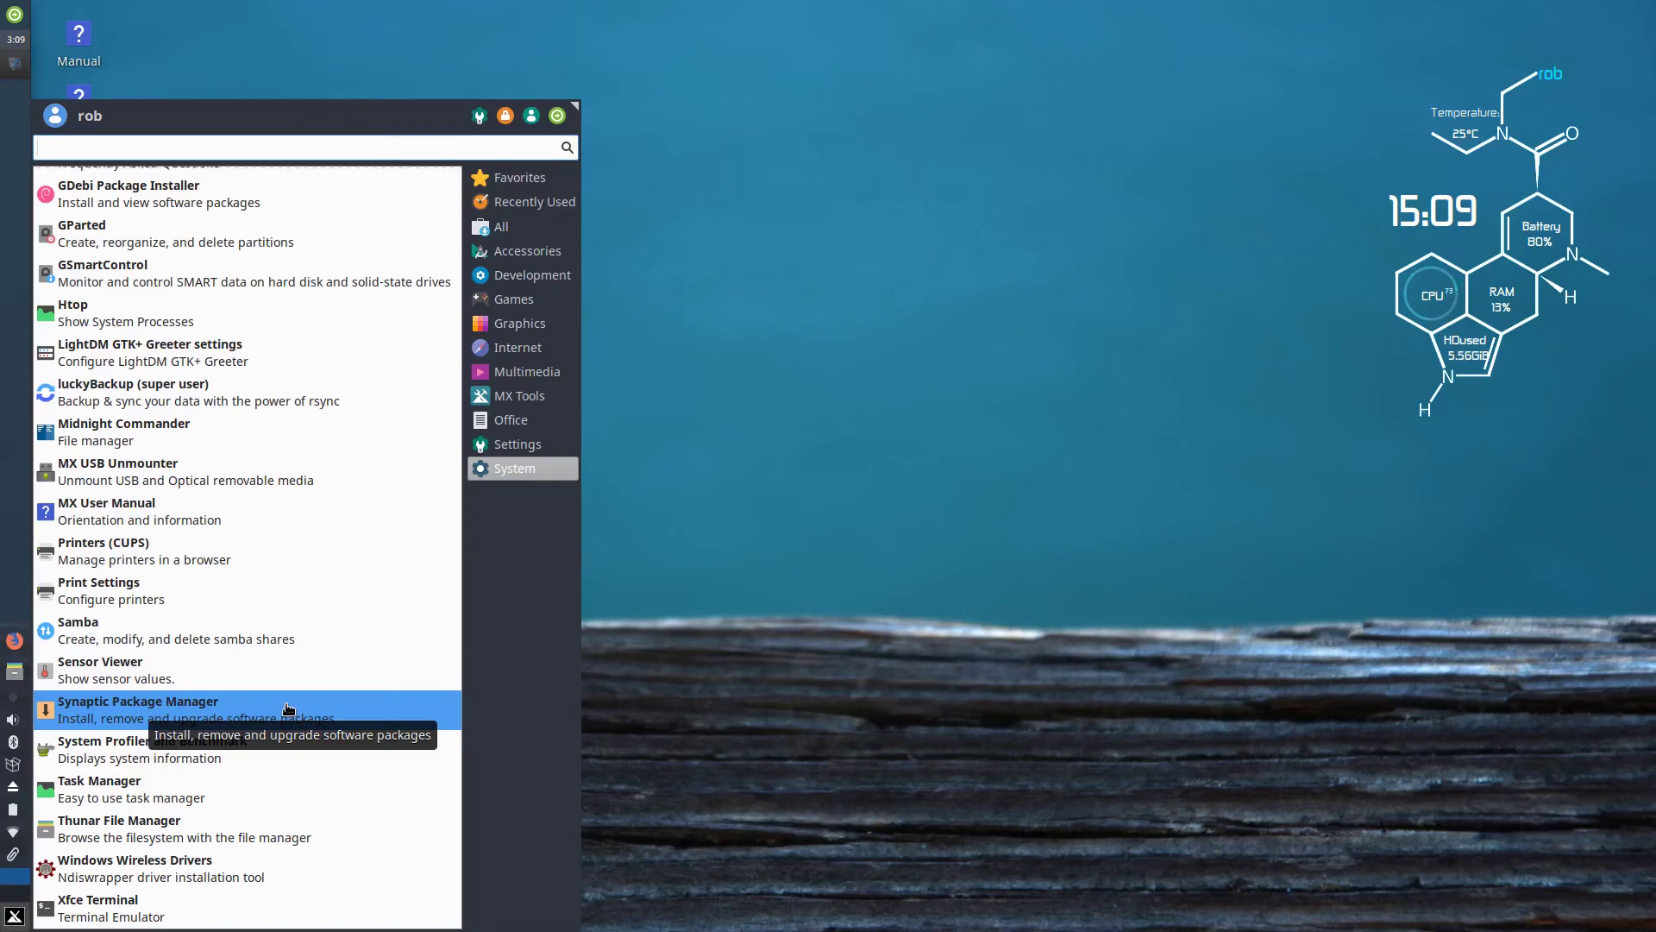
- Show the Internet apps (Firefox, HexChat, Thunderbird, Transmission) and shrink the menu back down
{"action": "left_click", "coordinate": [530, 353]}
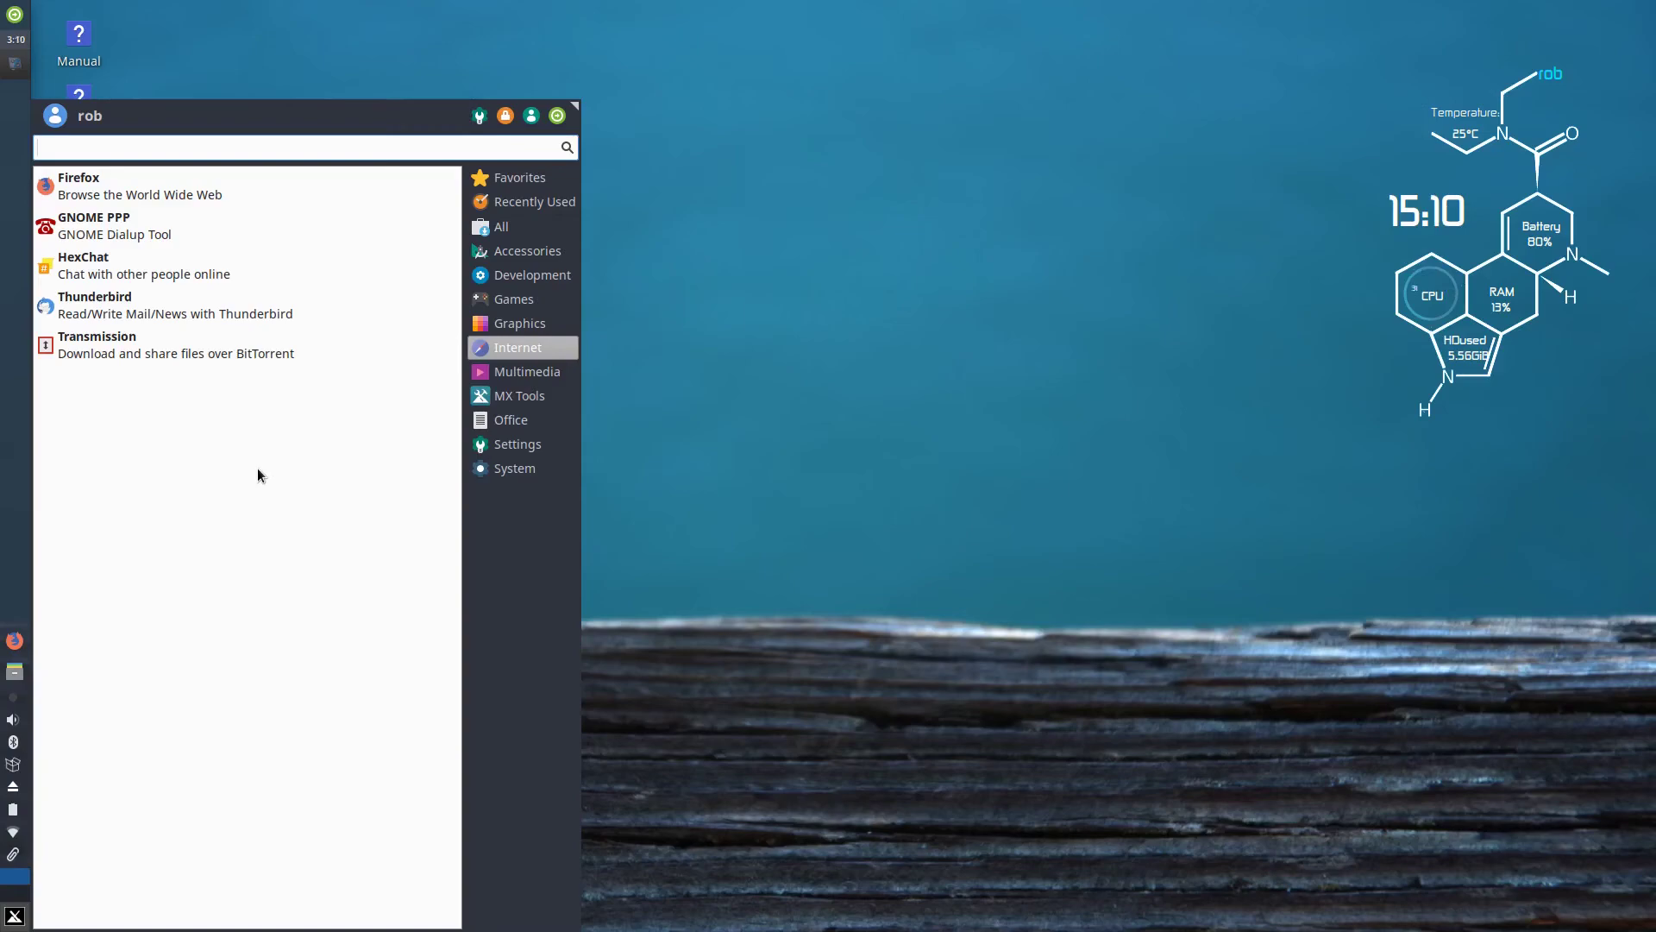
{"action": "left_click_drag", "start_coordinate": [575, 106], "coordinate": [432, 404]}
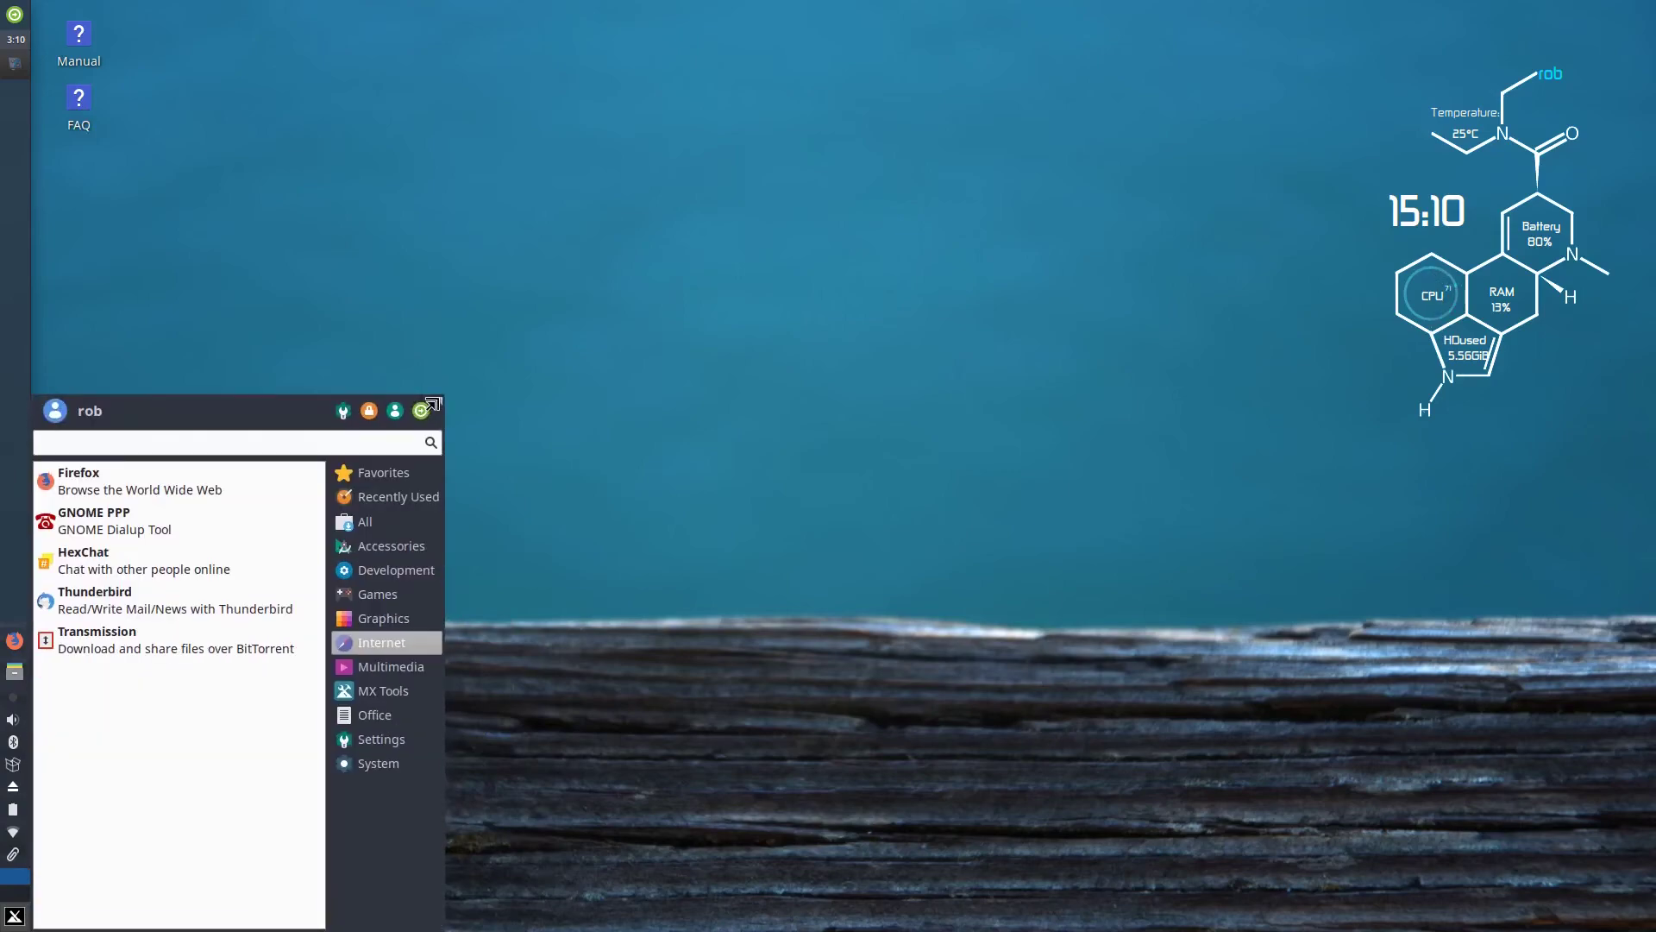
- Launch Firefox from the panel and skim the 'MX-19 patito feo released!' blog post
{"action": "left_click", "coordinate": [294, 295]}
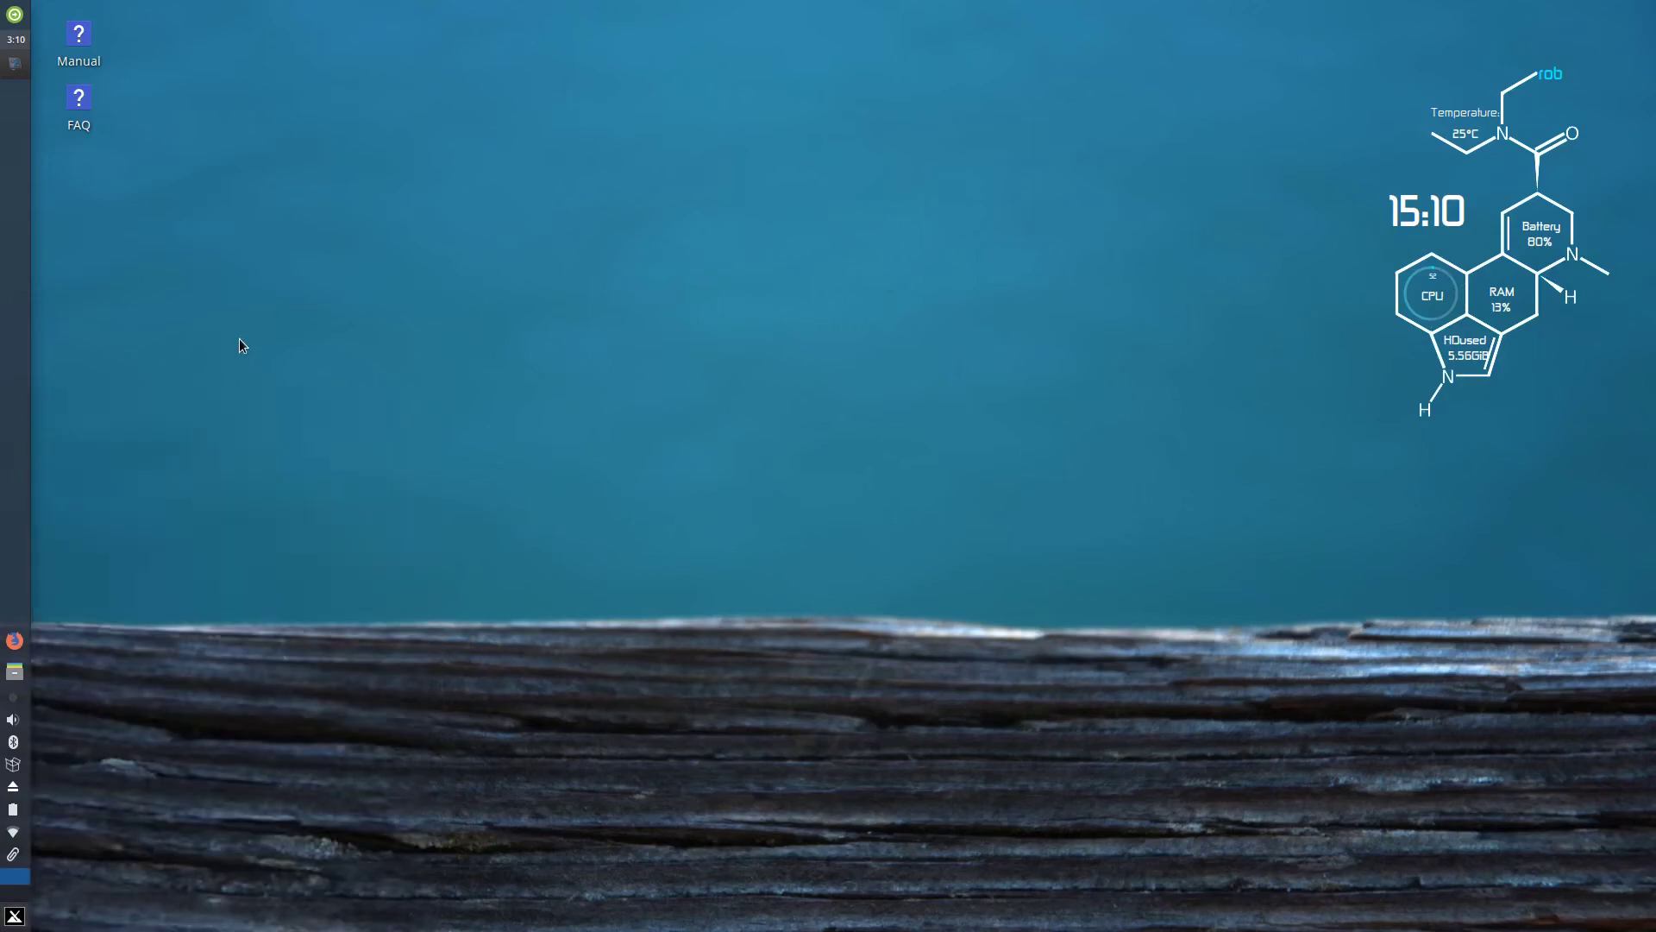
{"action": "left_click", "coordinate": [20, 645]}
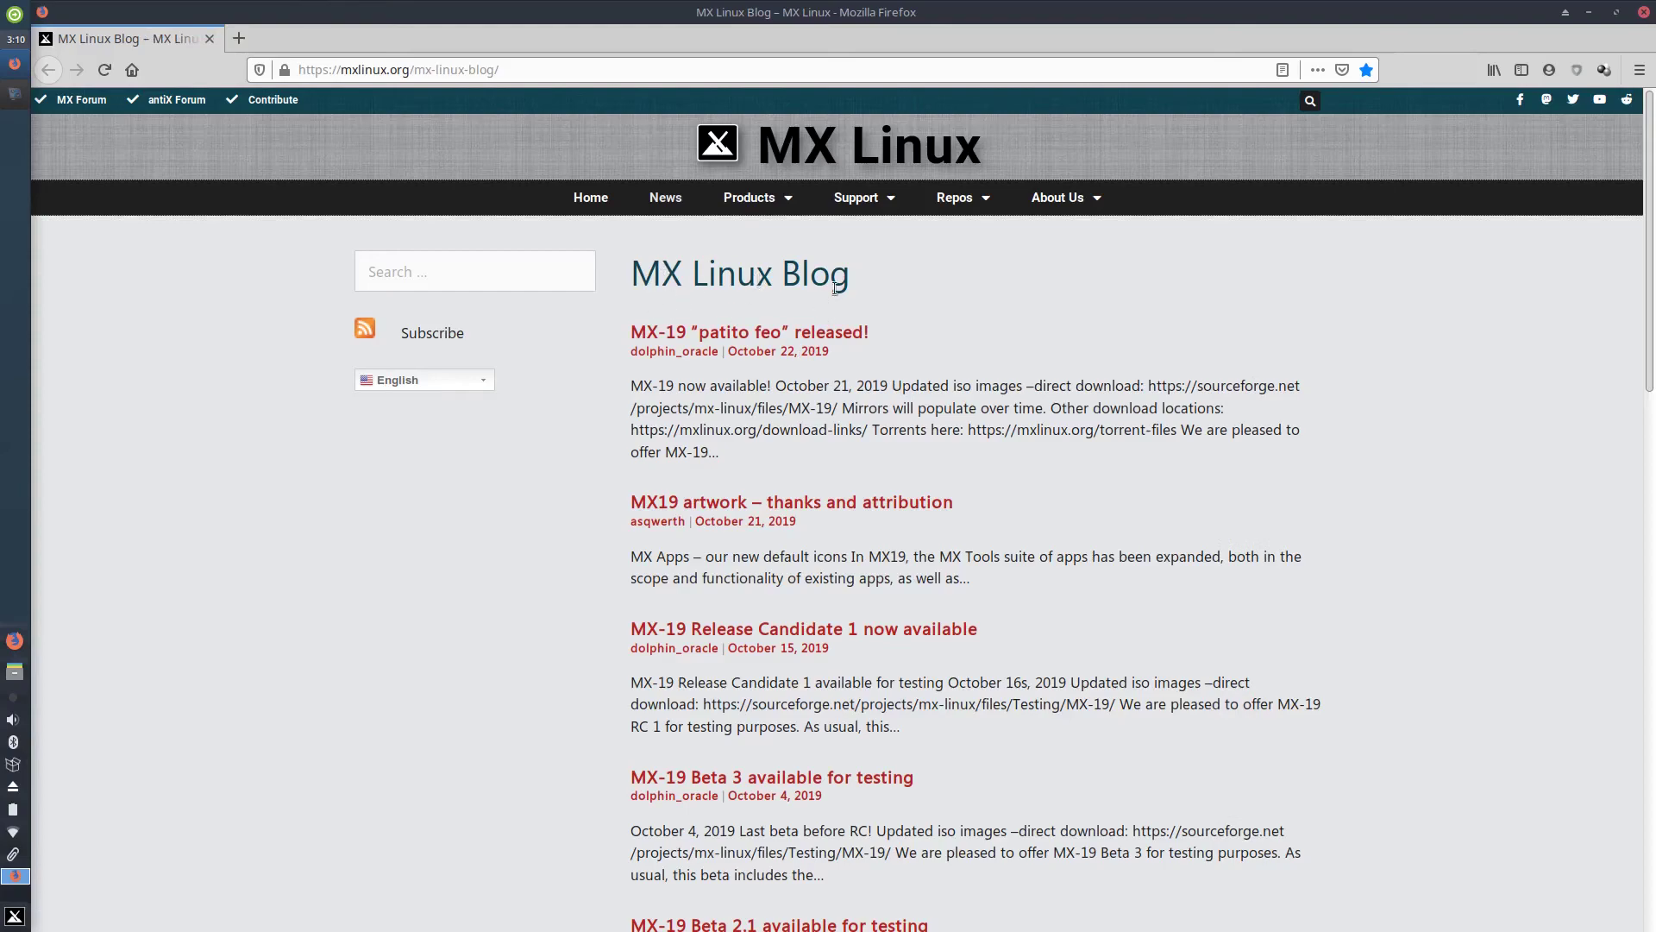
{"action": "left_click", "coordinate": [693, 336]}
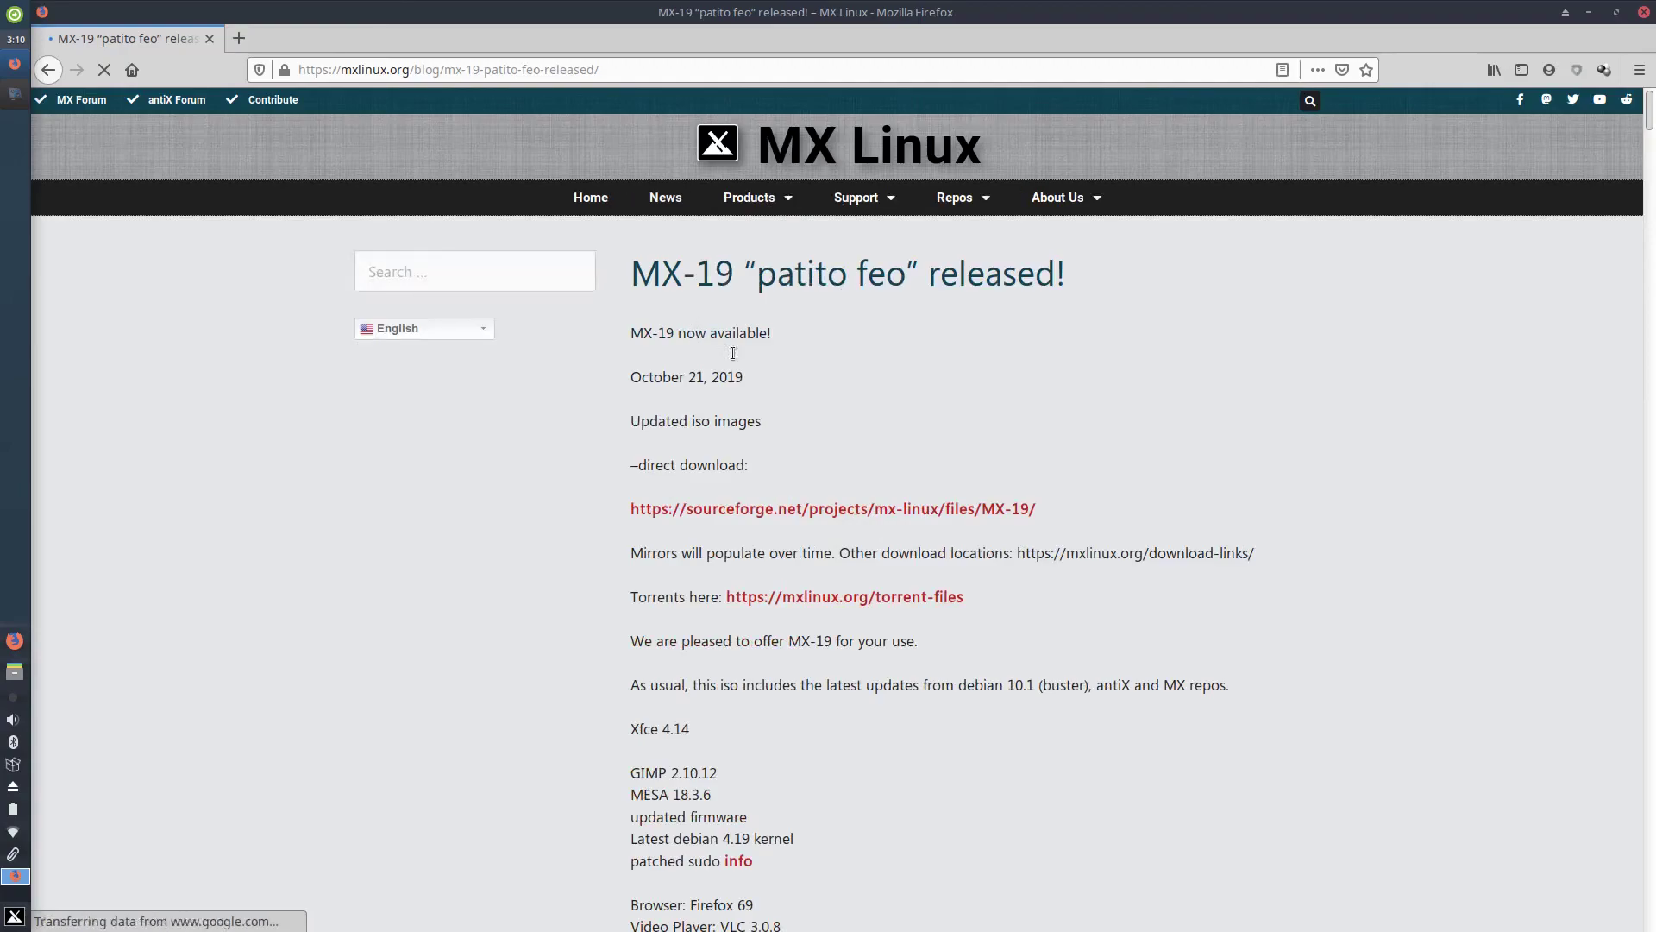
{"action": "scroll", "coordinate": [1063, 364], "scroll_direction": "down", "scroll_amount": 15}
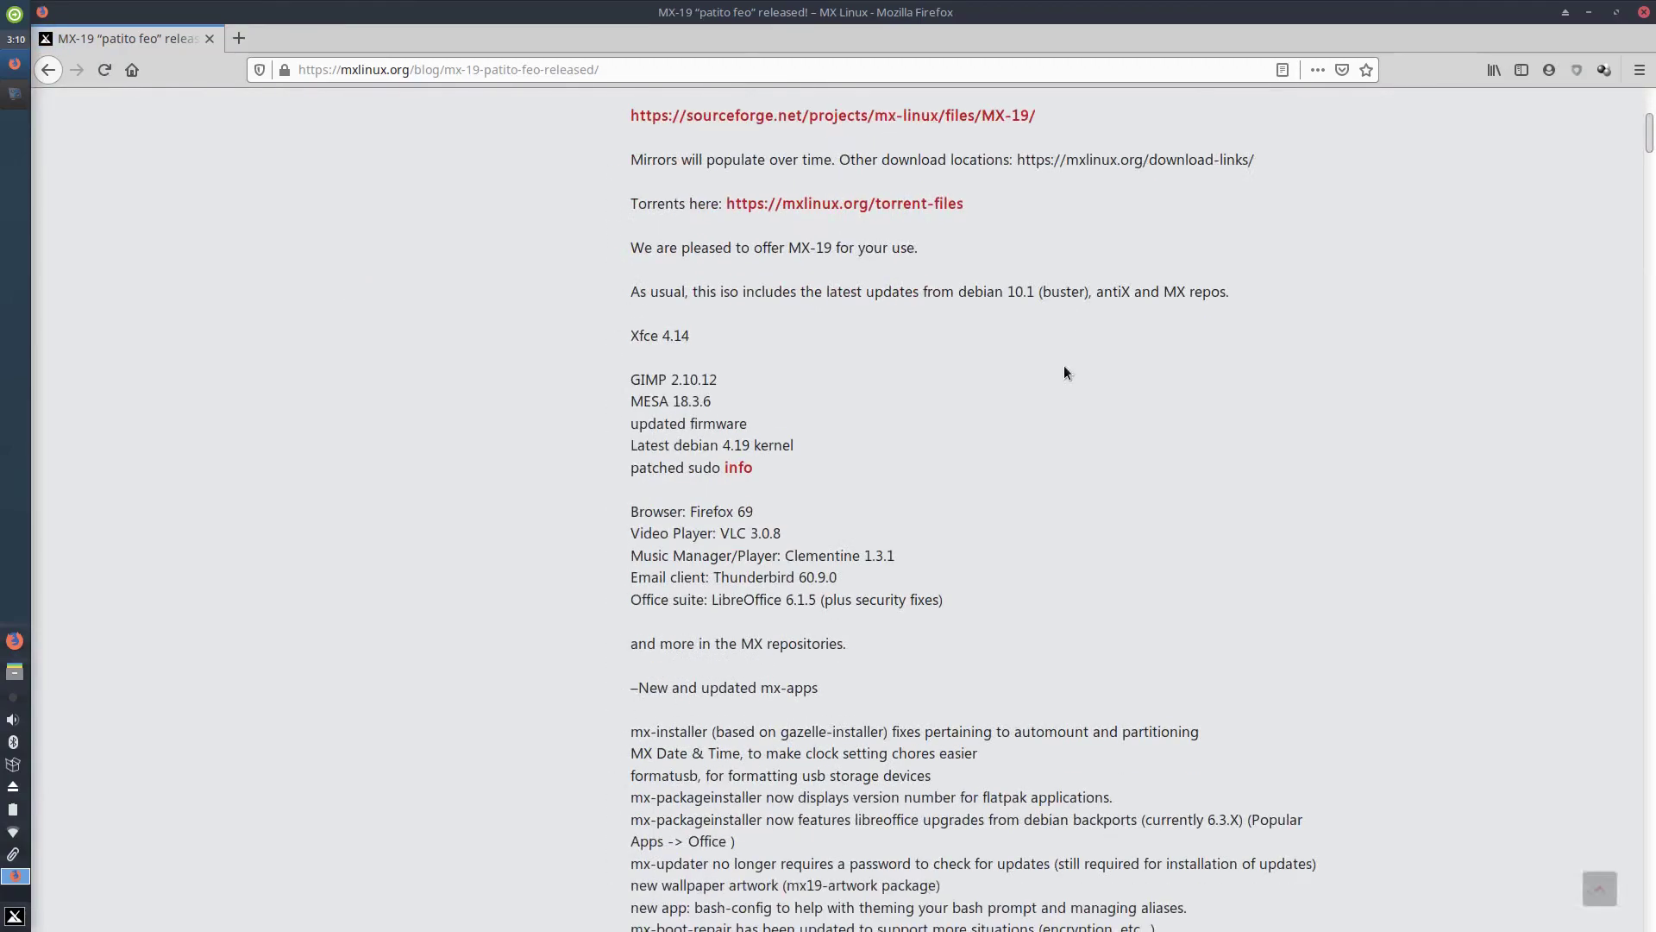
{"action": "scroll", "coordinate": [1065, 364], "scroll_direction": "down", "scroll_amount": 5}
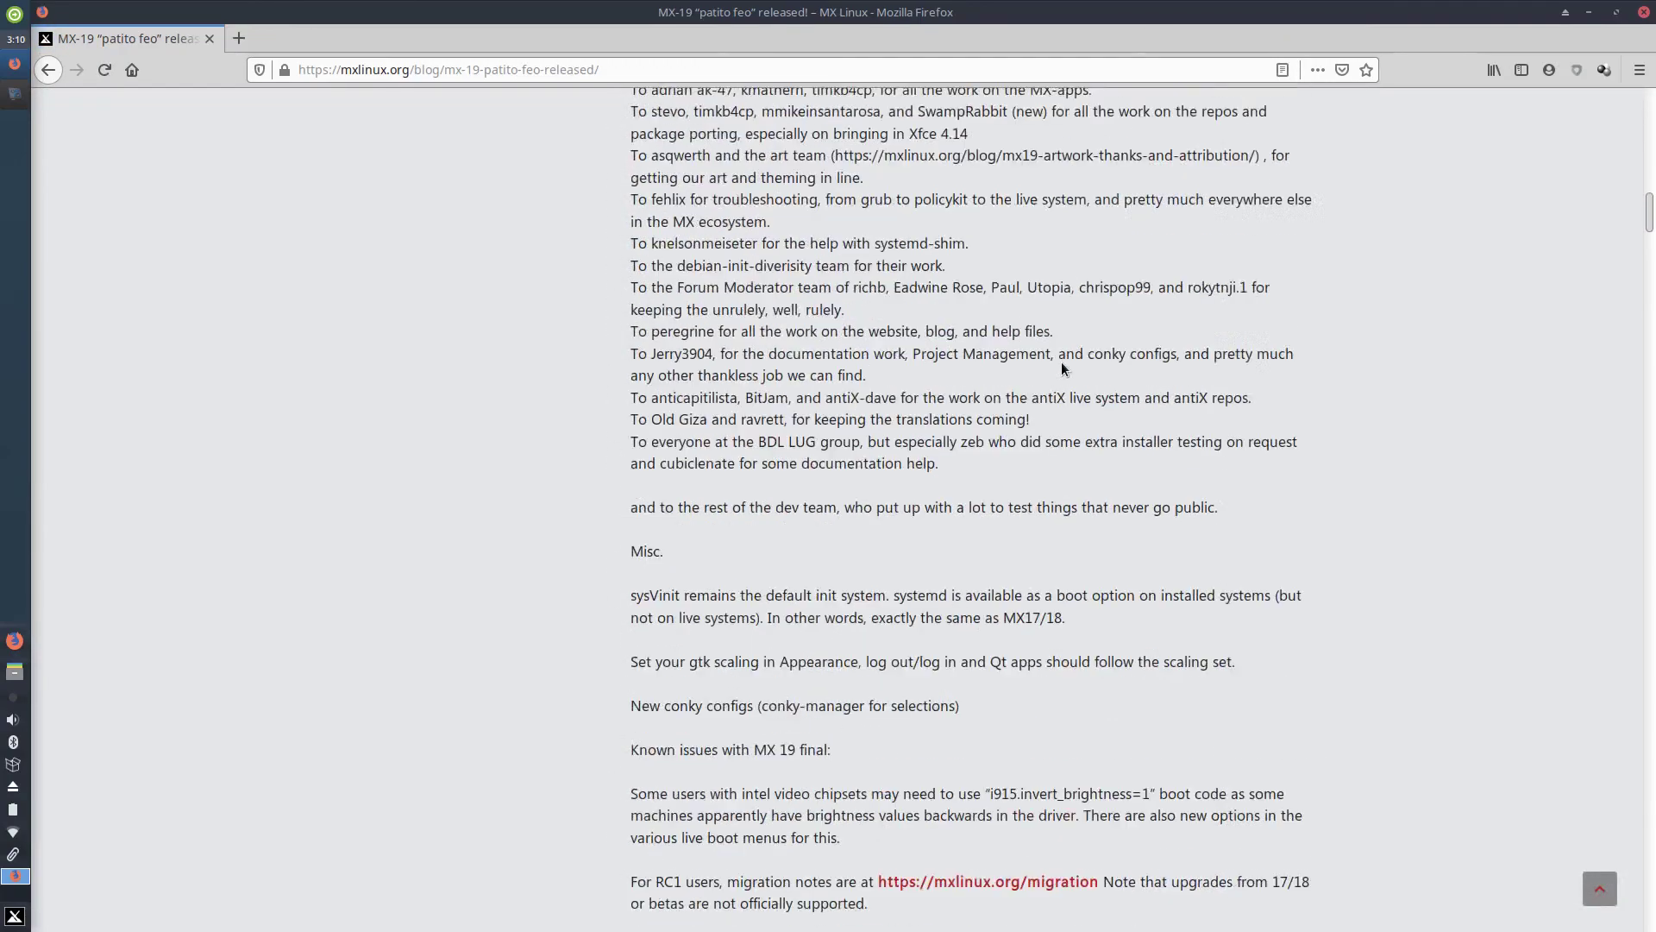
{"action": "scroll", "coordinate": [1061, 360], "scroll_direction": "up", "scroll_amount": 9}
{"action": "scroll", "coordinate": [1061, 360], "scroll_direction": "up", "scroll_amount": 10}
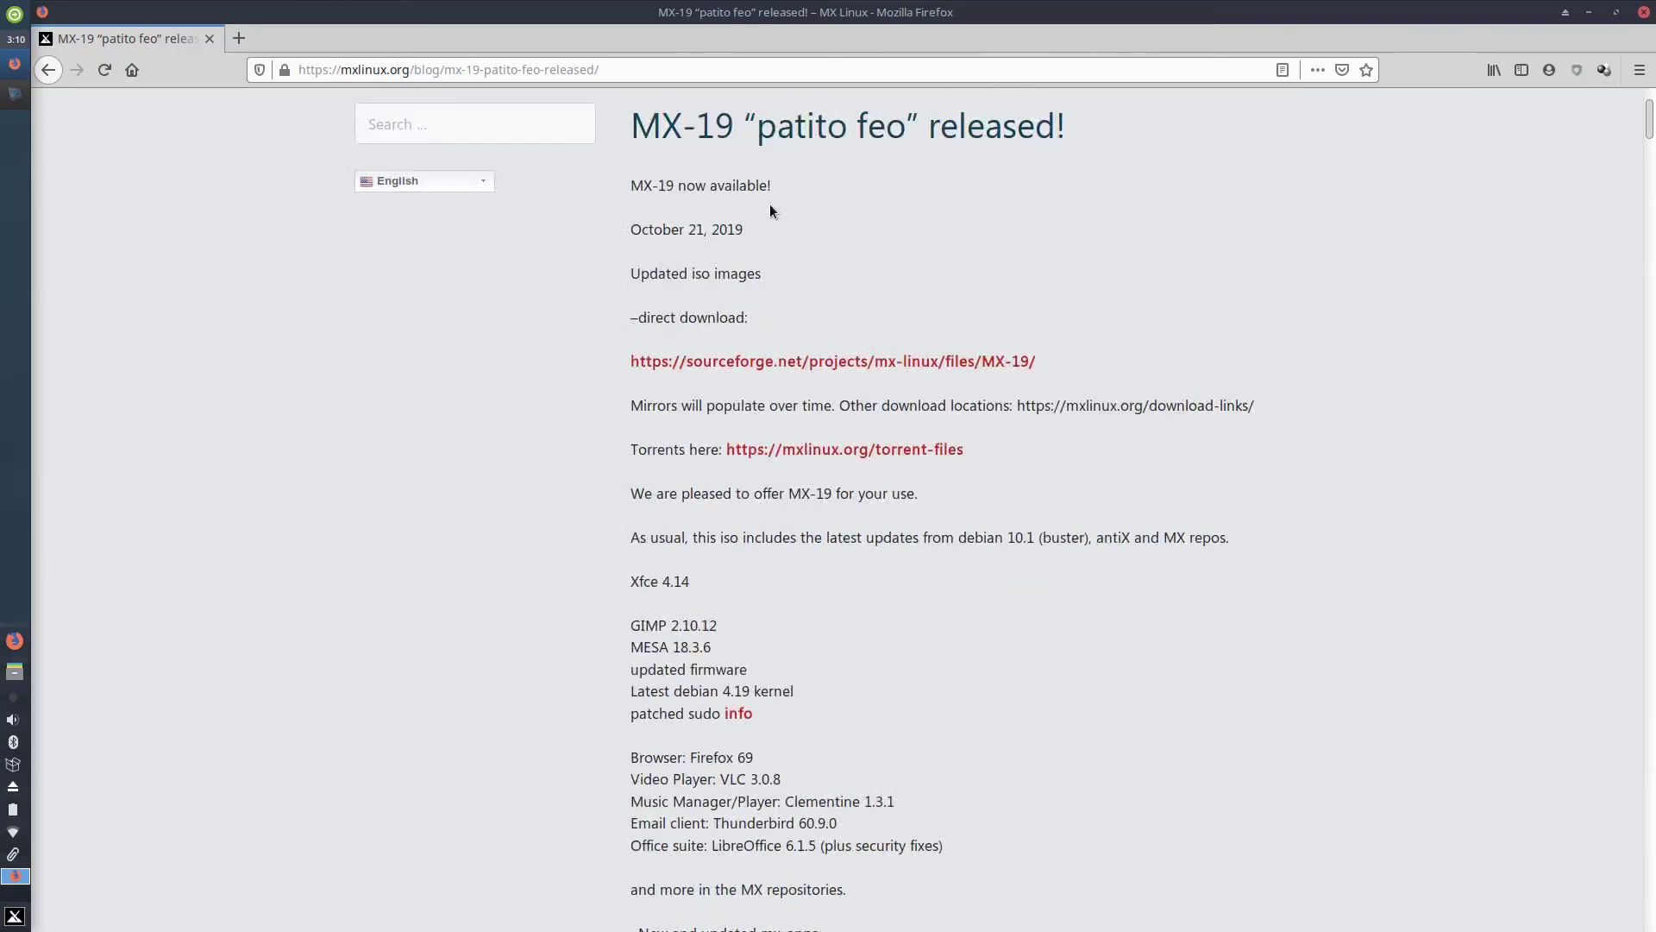
{"action": "scroll", "coordinate": [877, 245], "scroll_direction": "up", "scroll_amount": 3}
{"action": "mouse_move", "coordinate": [757, 200]}
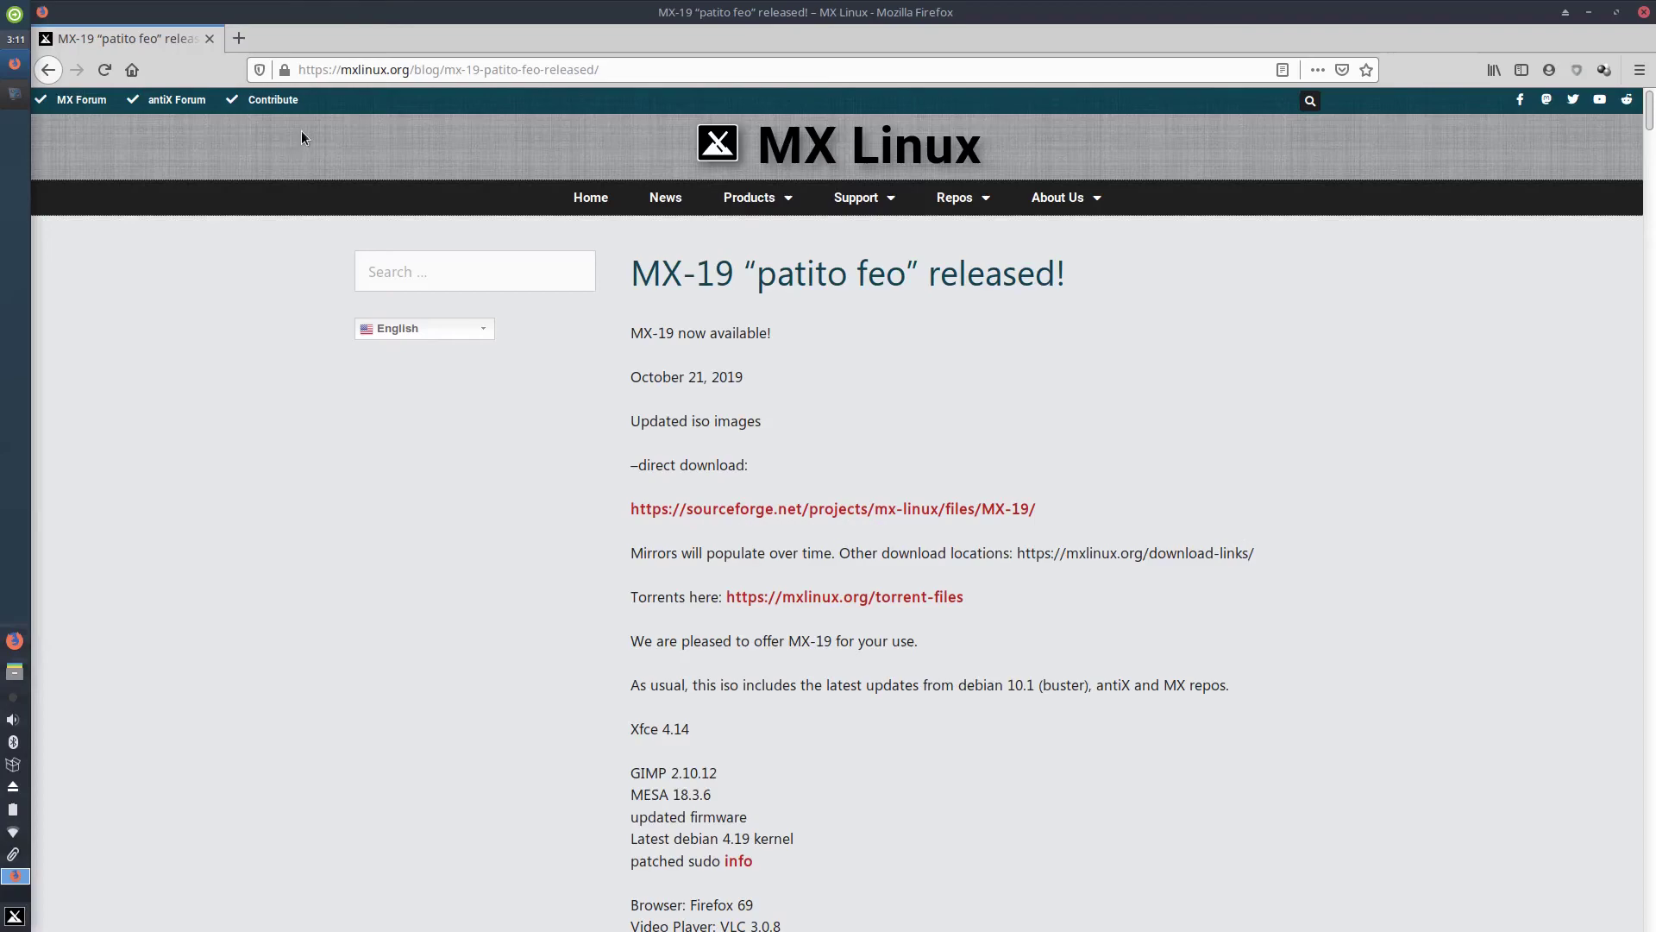
- Scroll through the October 21, 2019 release post's download links and back to the top
{"action": "mouse_move", "coordinate": [775, 201]}
{"action": "scroll", "coordinate": [1215, 415], "scroll_direction": "down", "scroll_amount": 12}
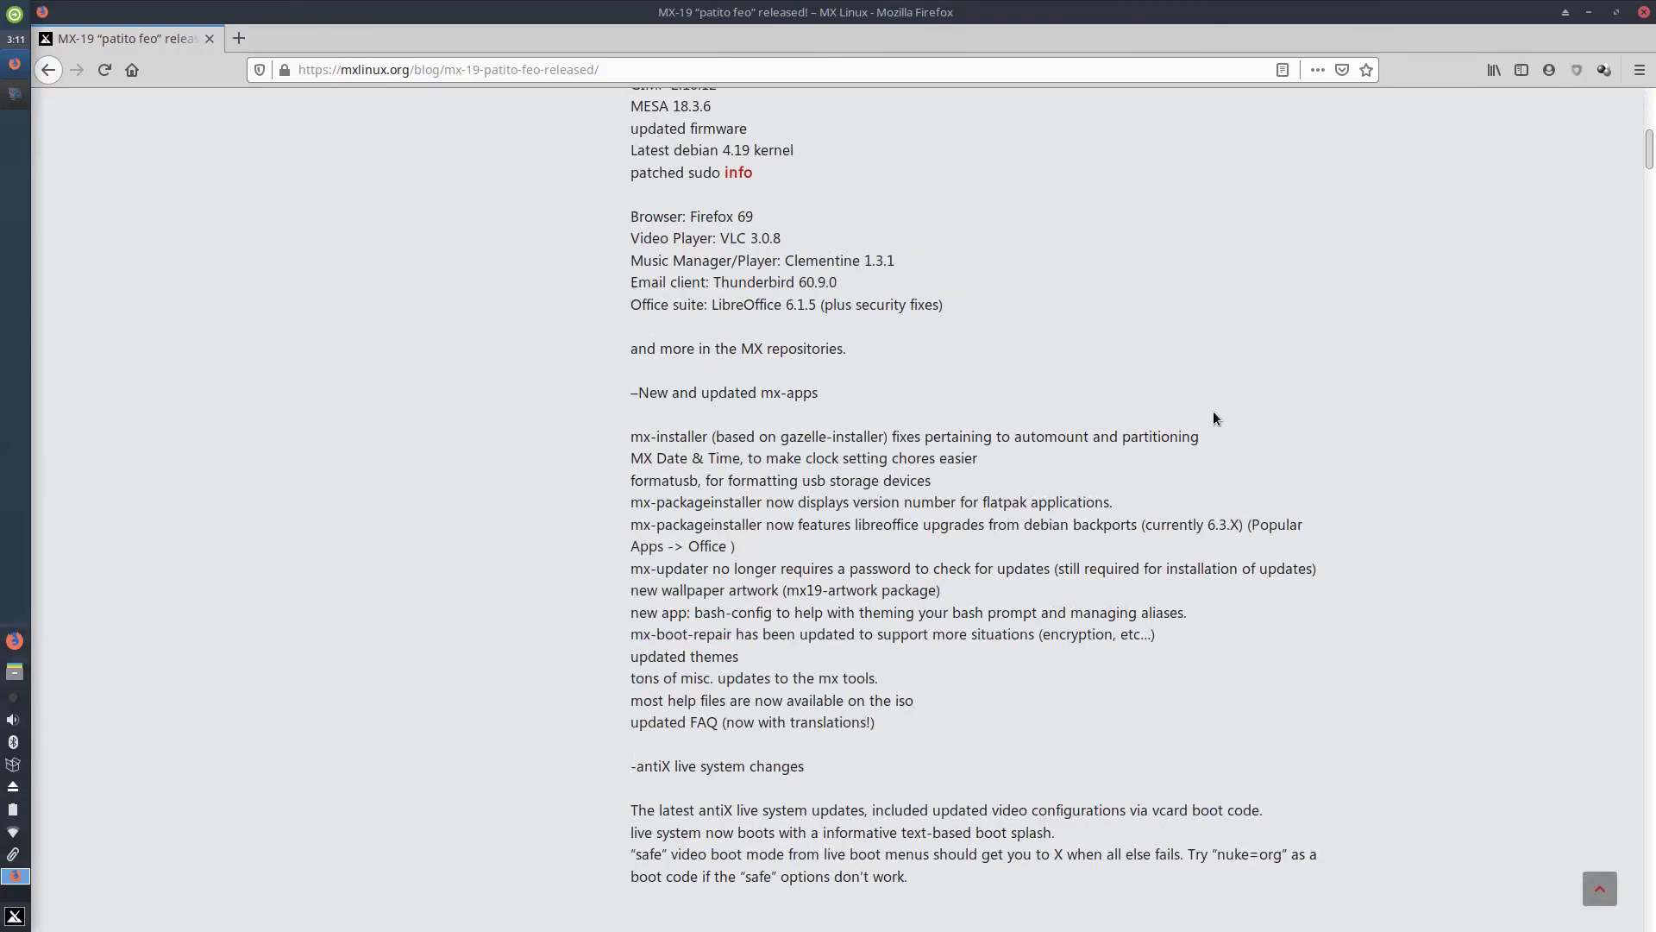
{"action": "scroll", "coordinate": [1210, 416], "scroll_direction": "up", "scroll_amount": 14}
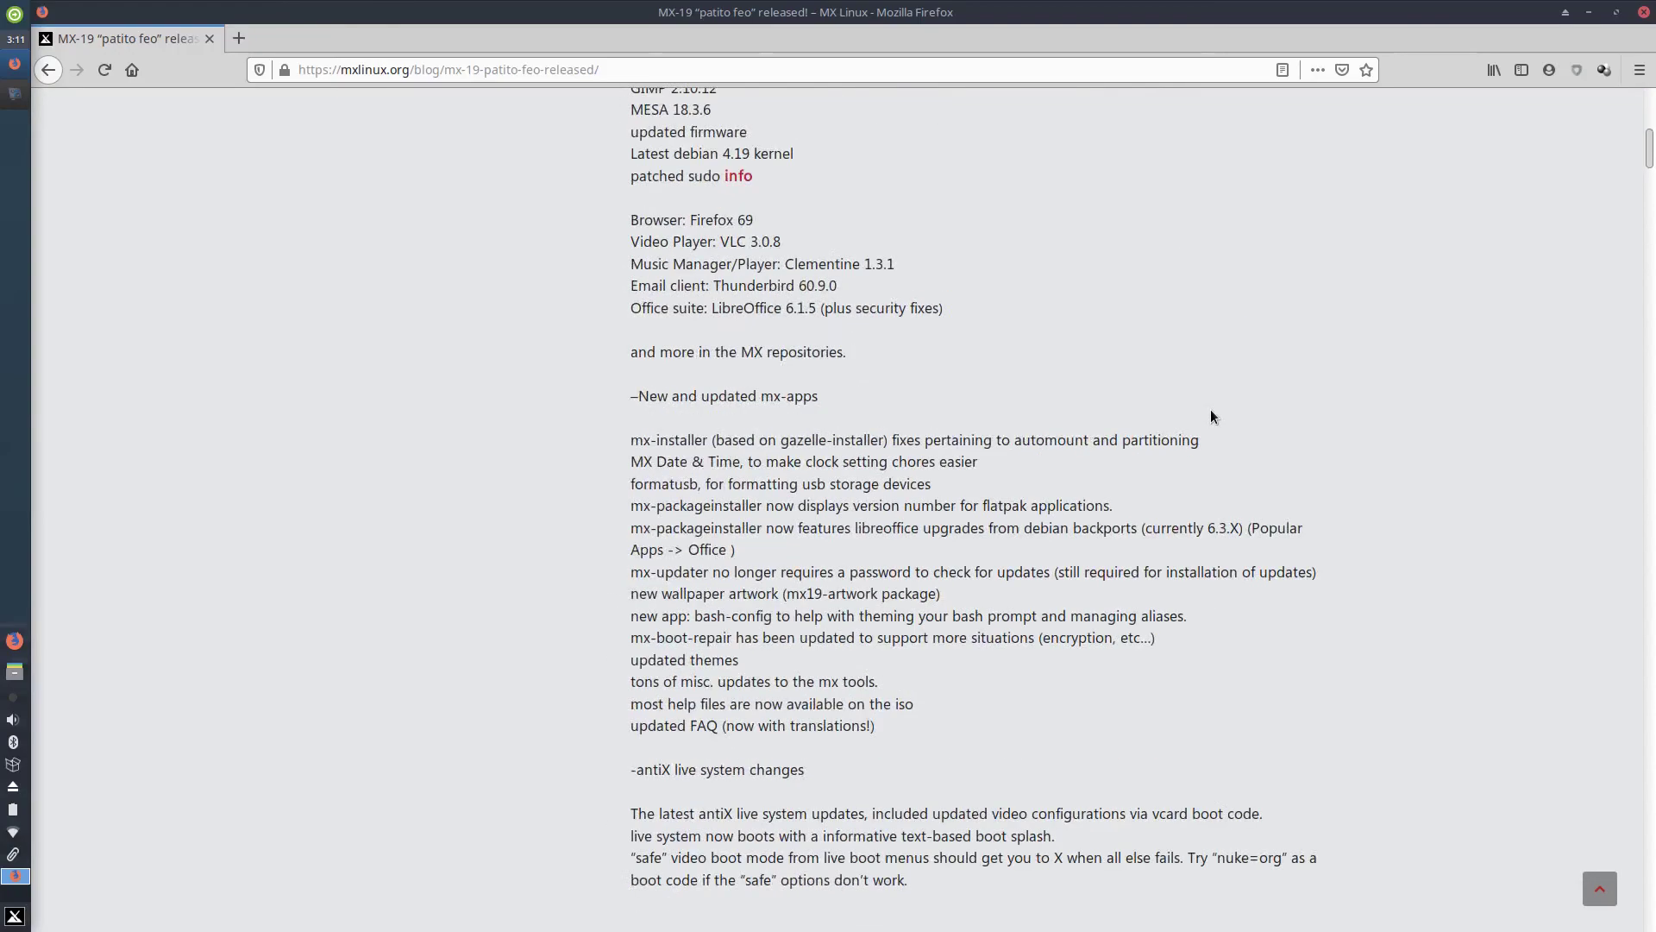
{"action": "scroll", "coordinate": [1209, 408], "scroll_direction": "up", "scroll_amount": 3}
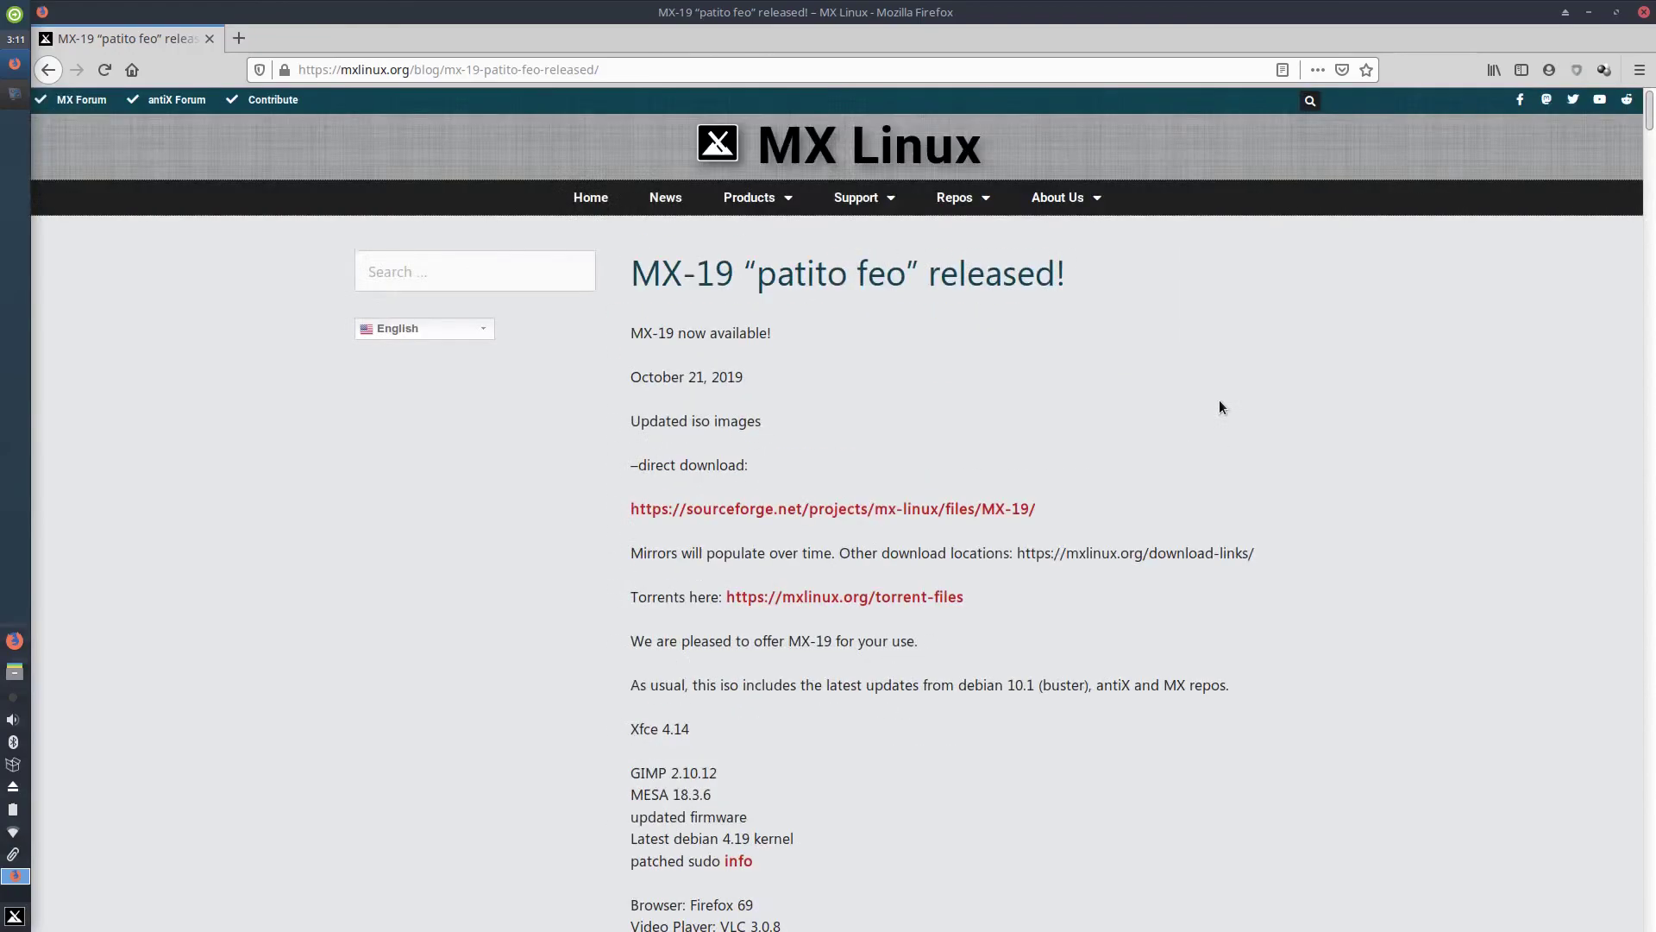